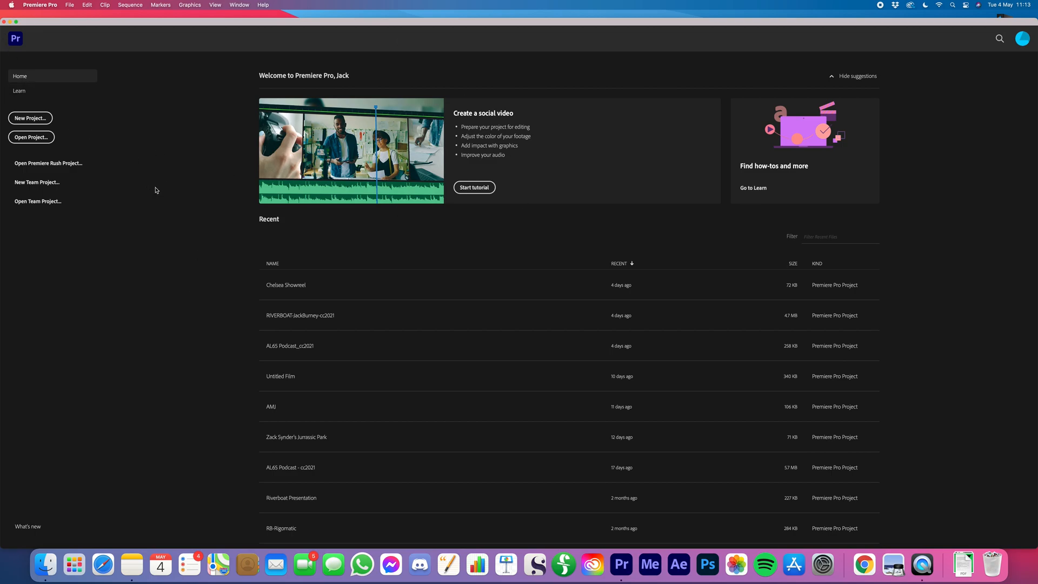
Step: Start a new project and name it VideoTutorials_cc2021
{"action": "left_click", "coordinate": [38, 126]}
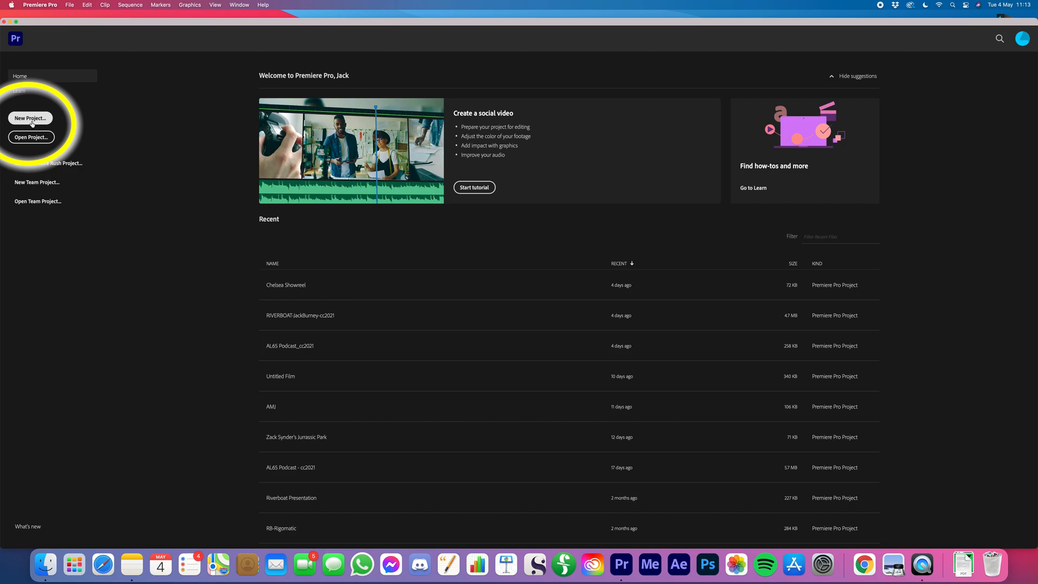
{"action": "left_click", "coordinate": [34, 126]}
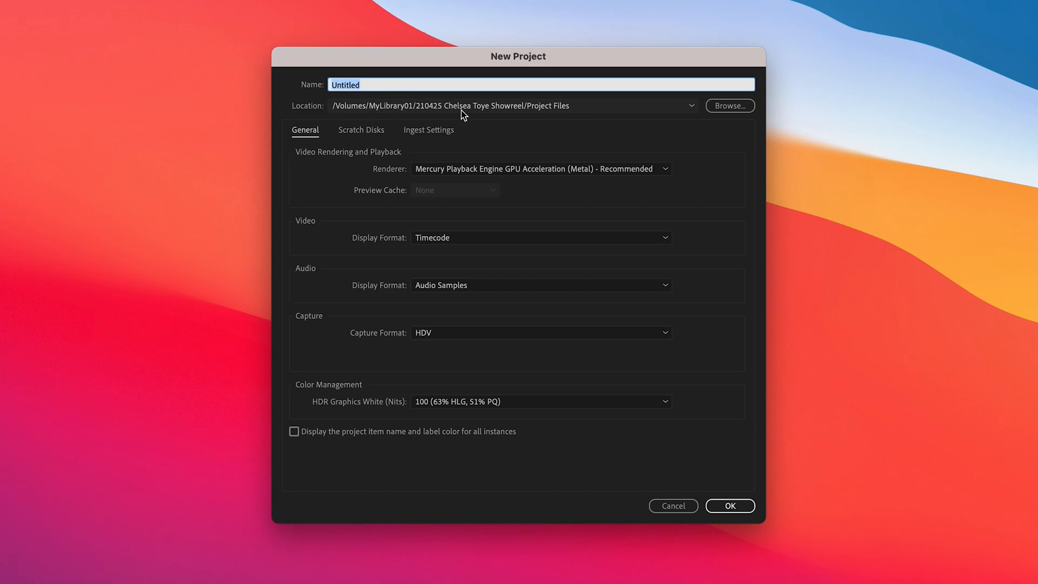
{"action": "left_click", "coordinate": [377, 85]}
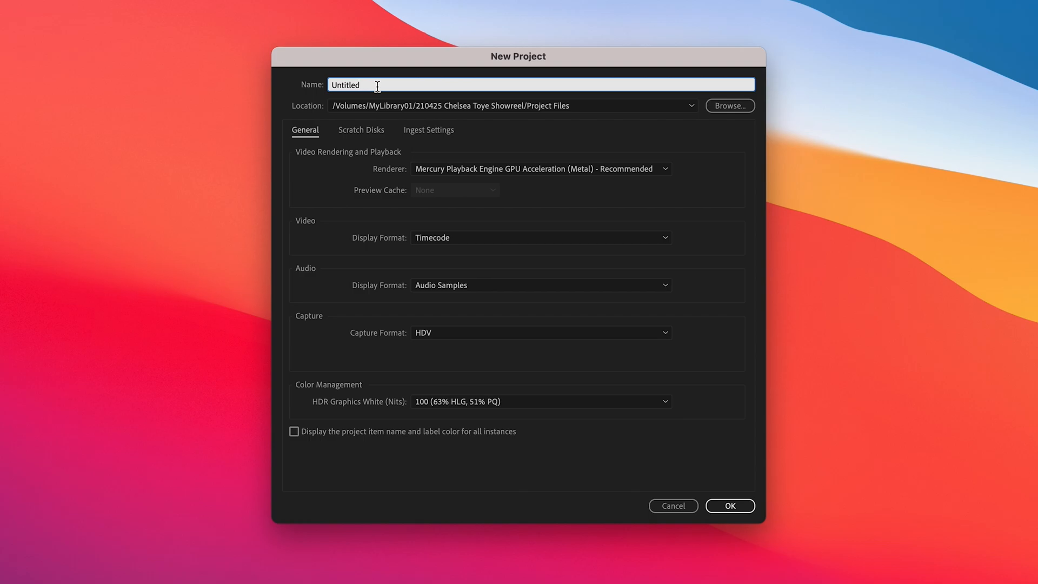
{"action": "left_click_drag", "start_coordinate": [377, 85], "coordinate": [283, 82]}
{"action": "type", "text": "Video Tutorials_cc2021"}
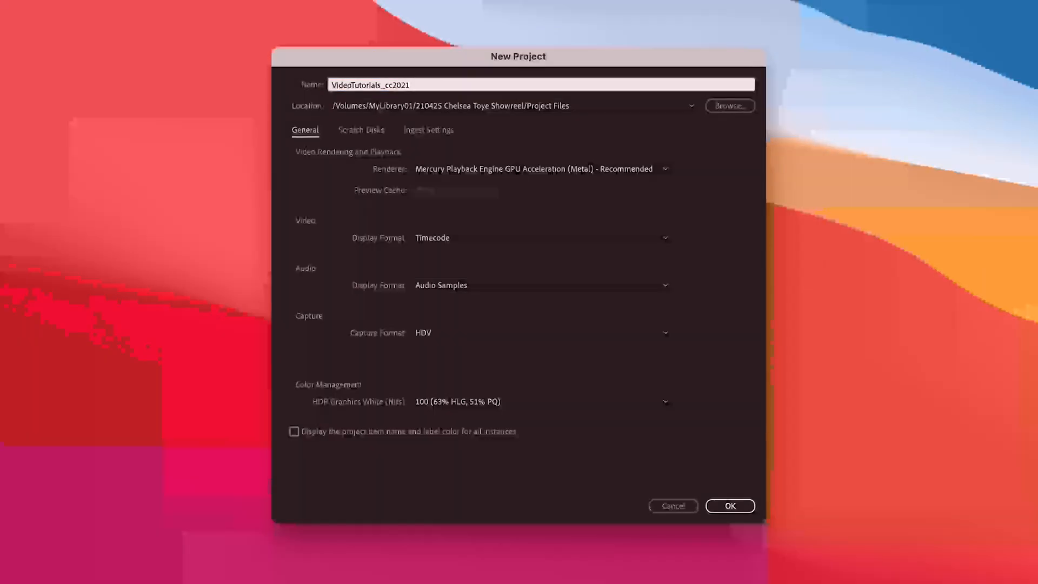
{"action": "left_click_drag", "start_coordinate": [417, 85], "coordinate": [386, 85]}
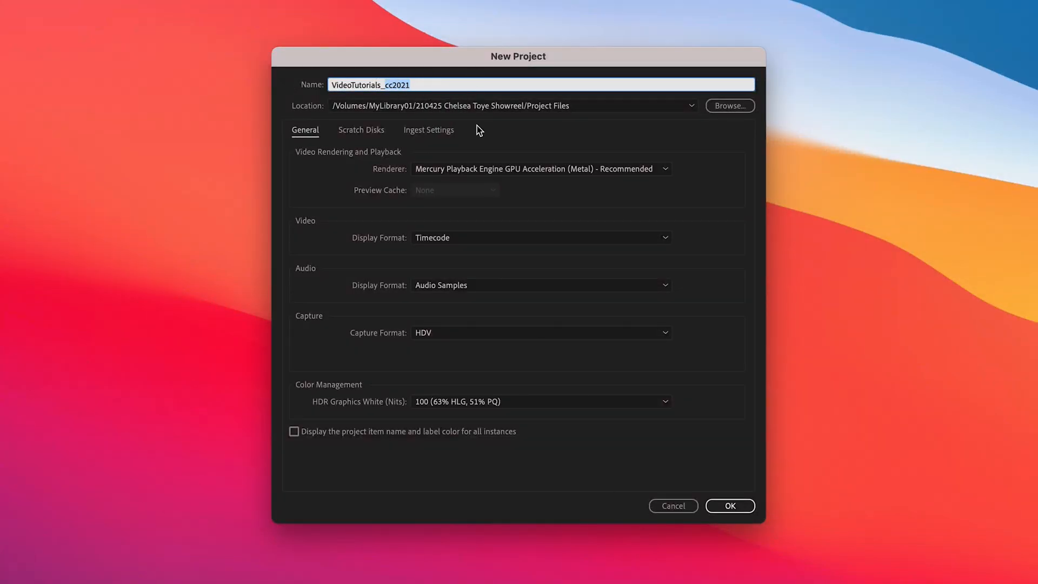
{"action": "left_click", "coordinate": [448, 85]}
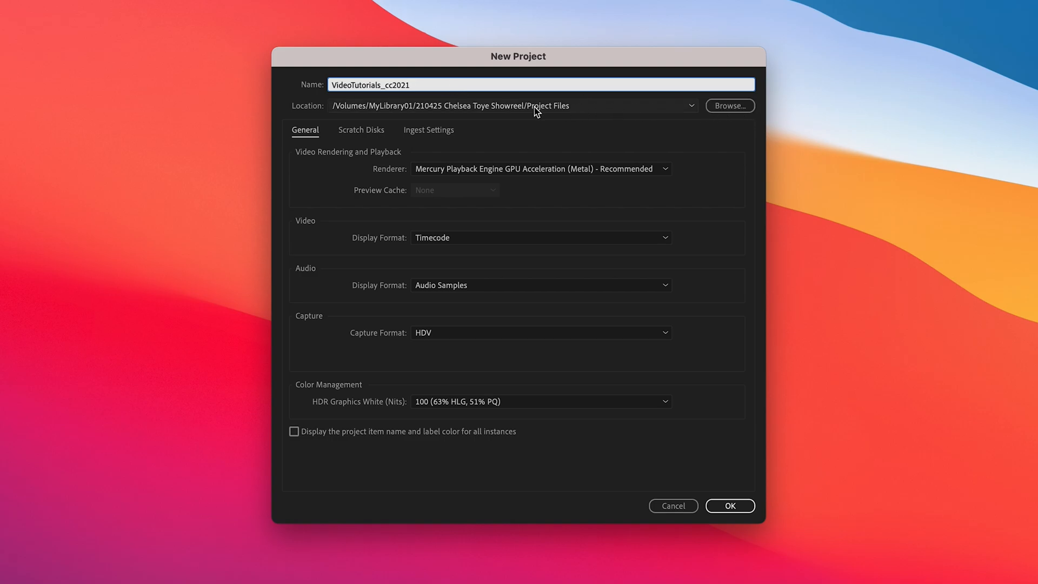
Step: Browse for the project location and select the 0 Tutorials folder on the Clients drive
{"action": "left_click", "coordinate": [579, 108]}
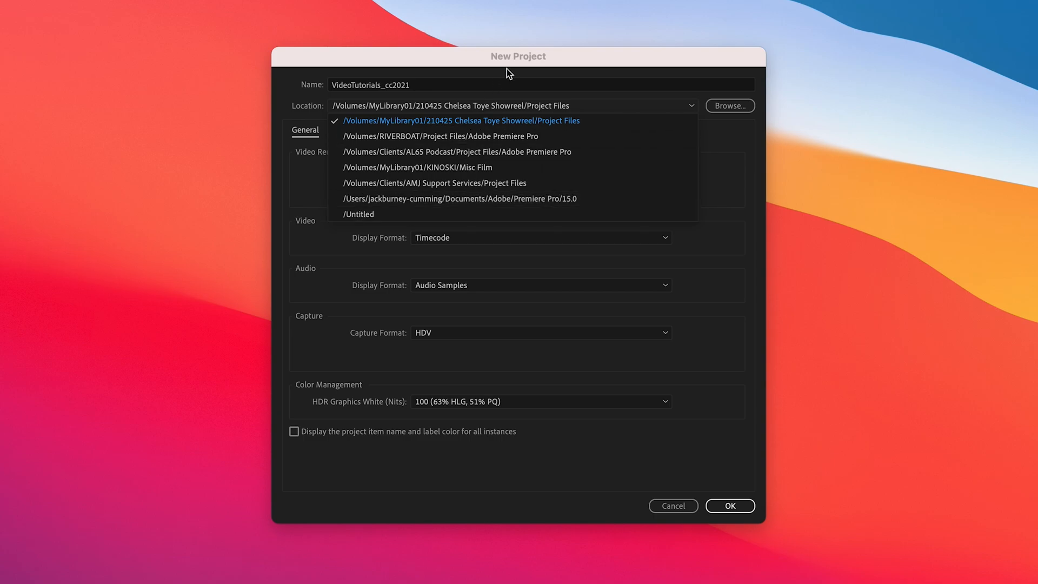
{"action": "left_click", "coordinate": [736, 120]}
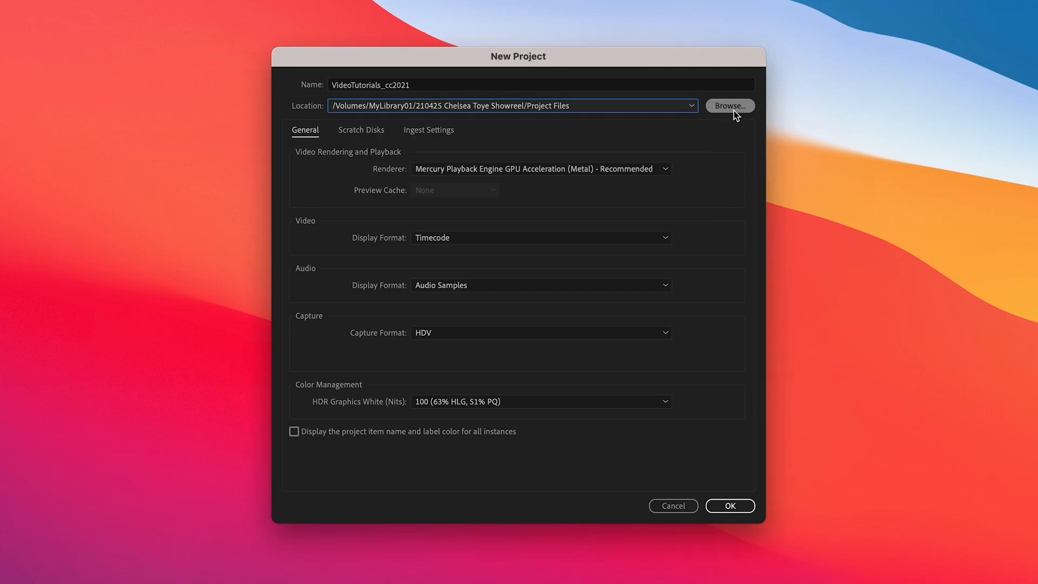
{"action": "left_click", "coordinate": [735, 110]}
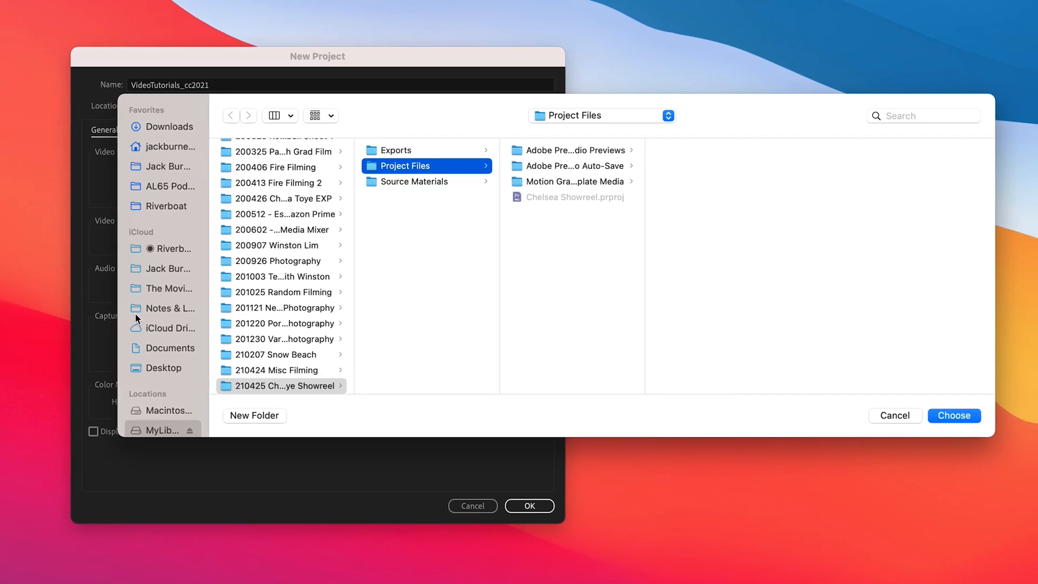
{"action": "scroll", "coordinate": [147, 326], "scroll_direction": "down", "scroll_amount": 3}
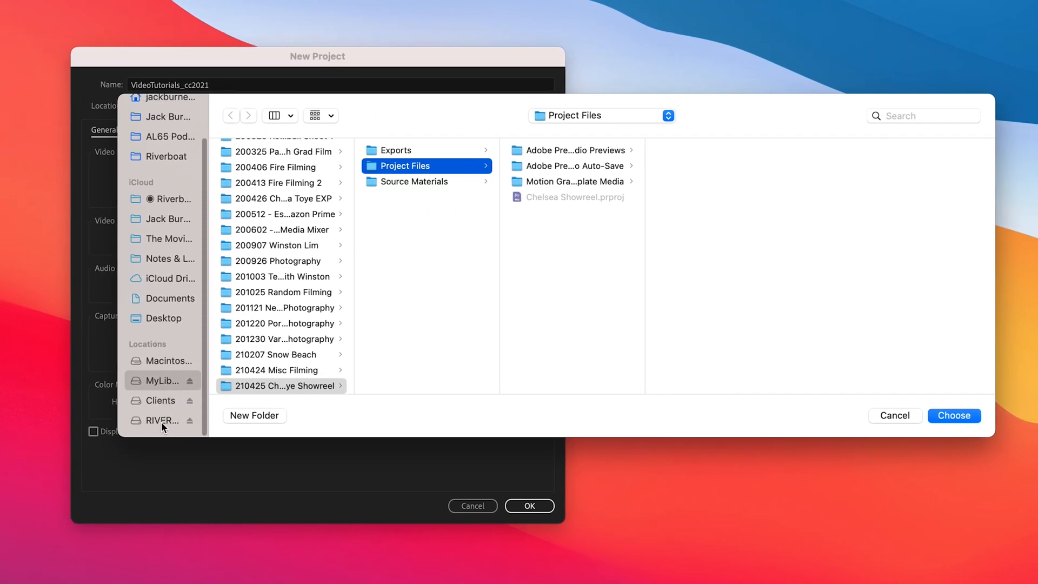
{"action": "left_click", "coordinate": [161, 399]}
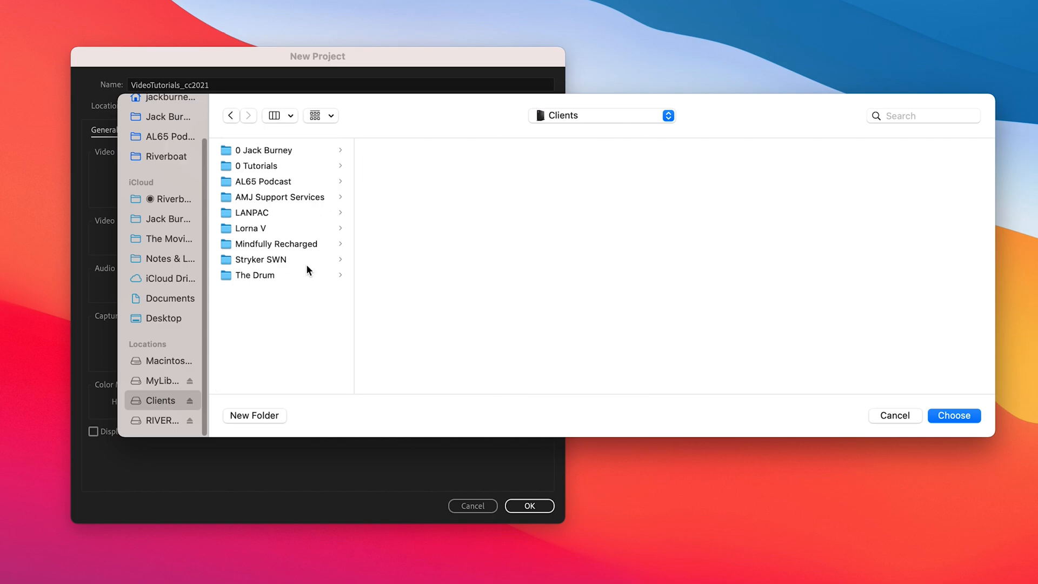
{"action": "left_click", "coordinate": [264, 170]}
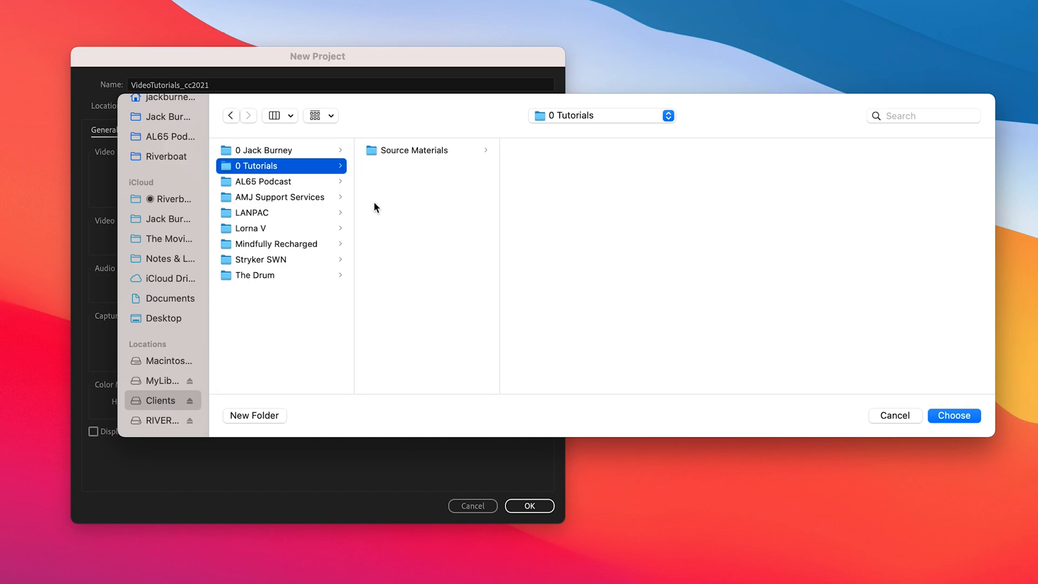
{"action": "left_click_drag", "start_coordinate": [381, 128], "coordinate": [347, 130]}
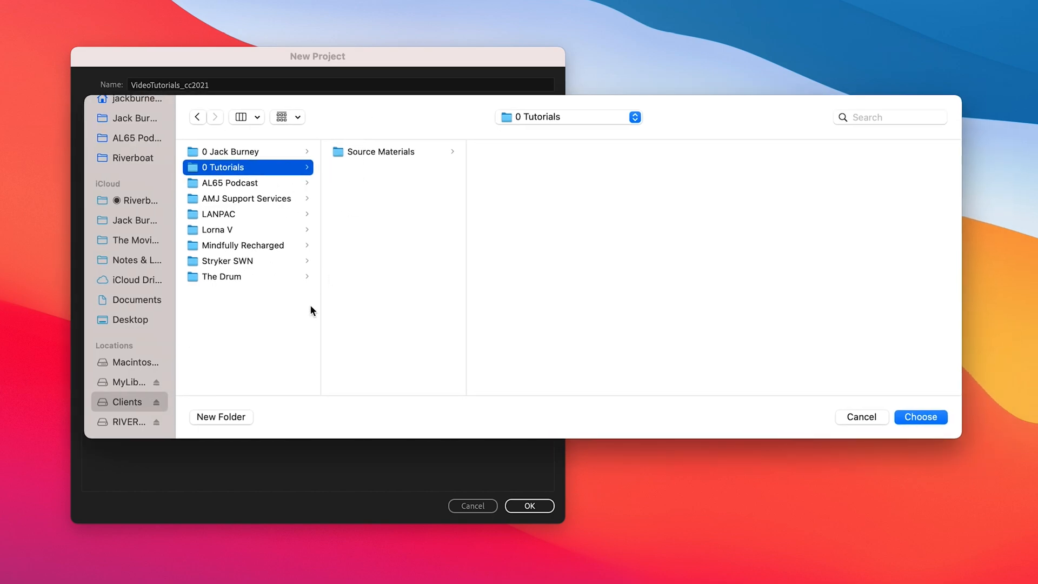
Step: Create a folder named Project File inside 0 Tutorials
{"action": "left_click", "coordinate": [232, 417]}
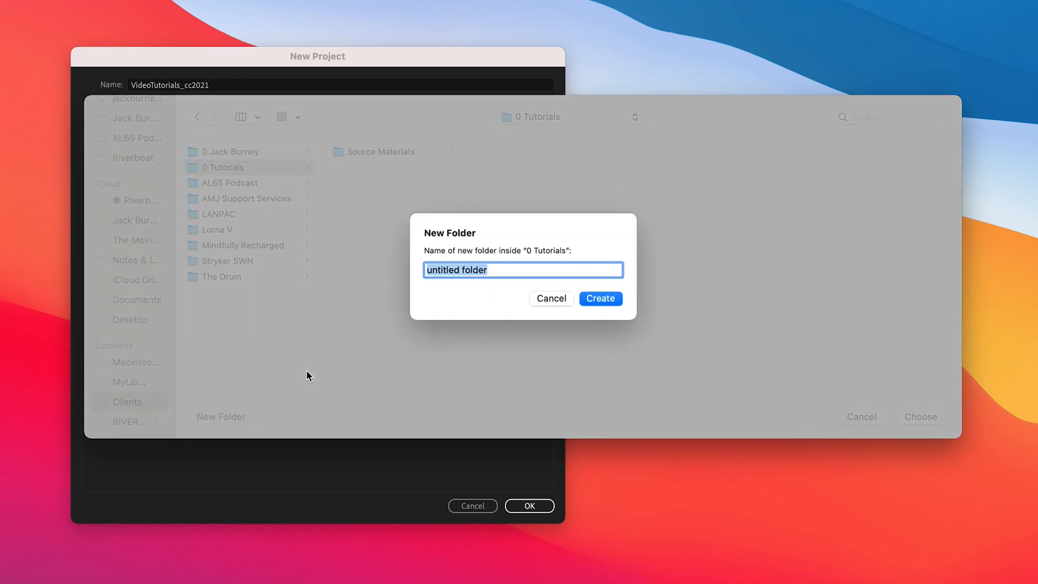
{"action": "type", "text": "Project File"}
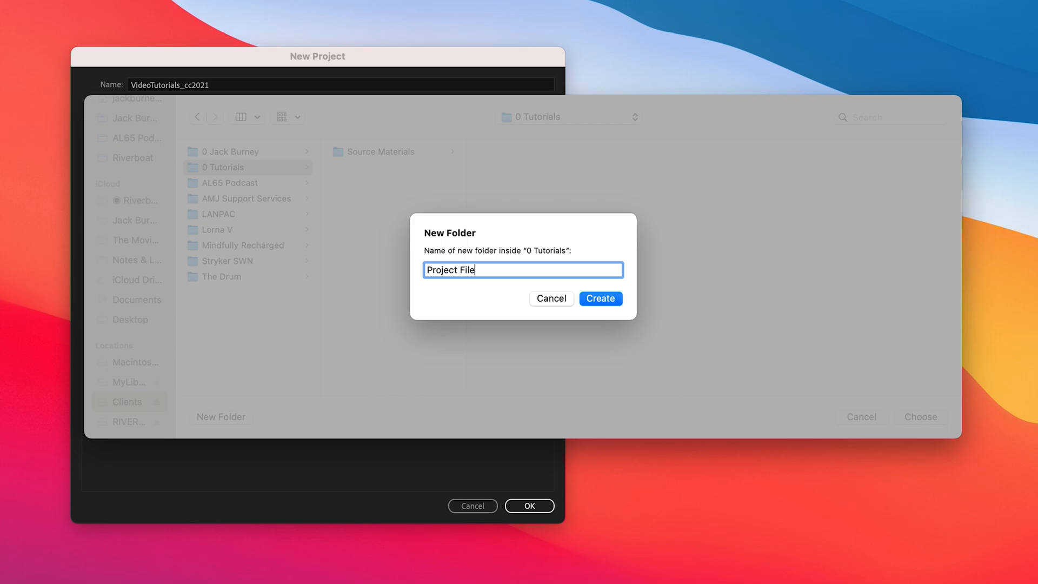
{"action": "key", "text": "Return"}
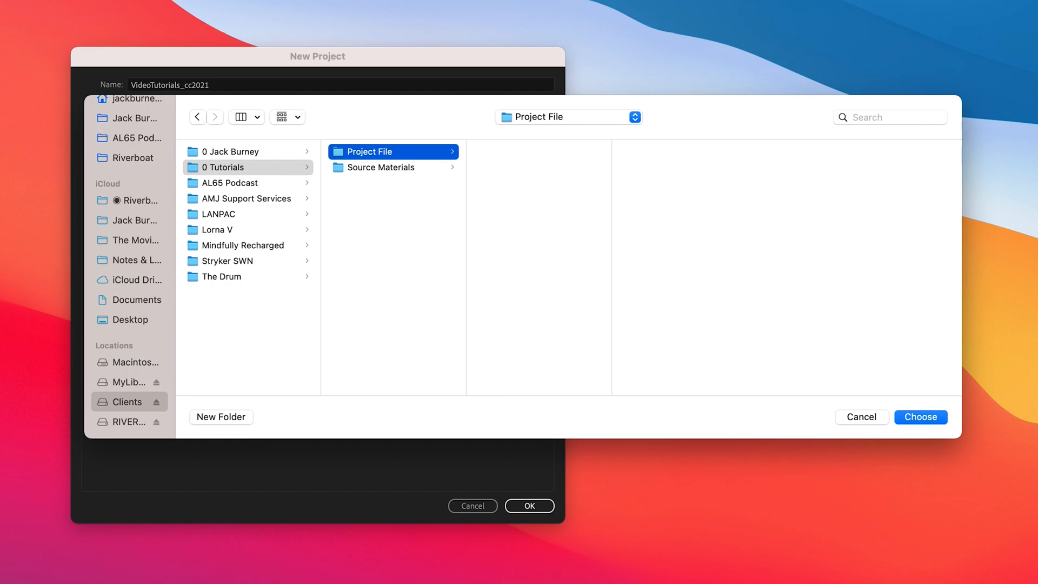
Step: Create an Adobe Premiere Pro folder inside Project File and choose it as the project location
{"action": "left_click", "coordinate": [230, 418]}
{"action": "type", "text": "A"}
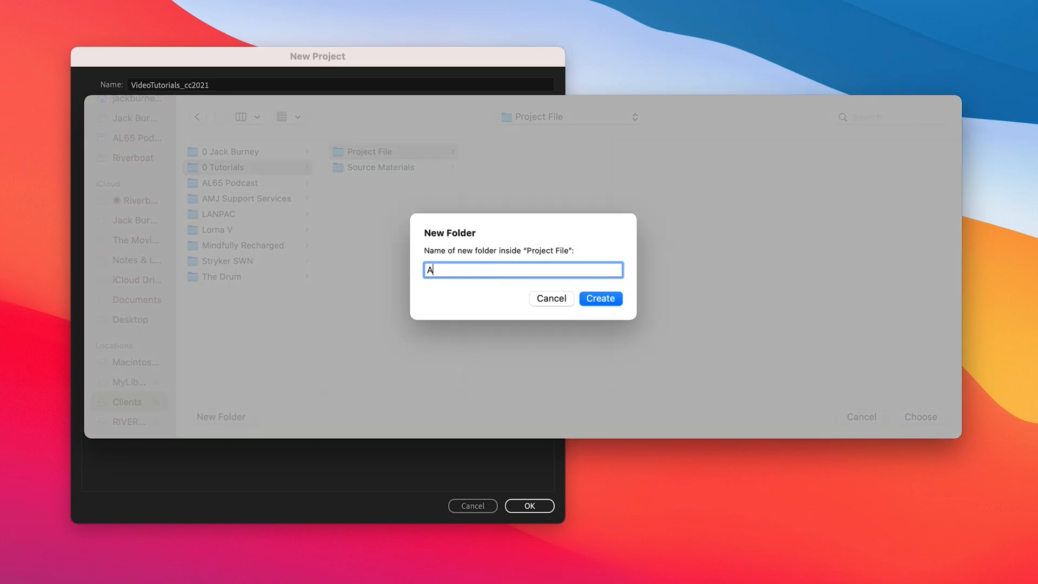
{"action": "type", "text": "dobe Premiere Pro"}
{"action": "key", "text": "Return"}
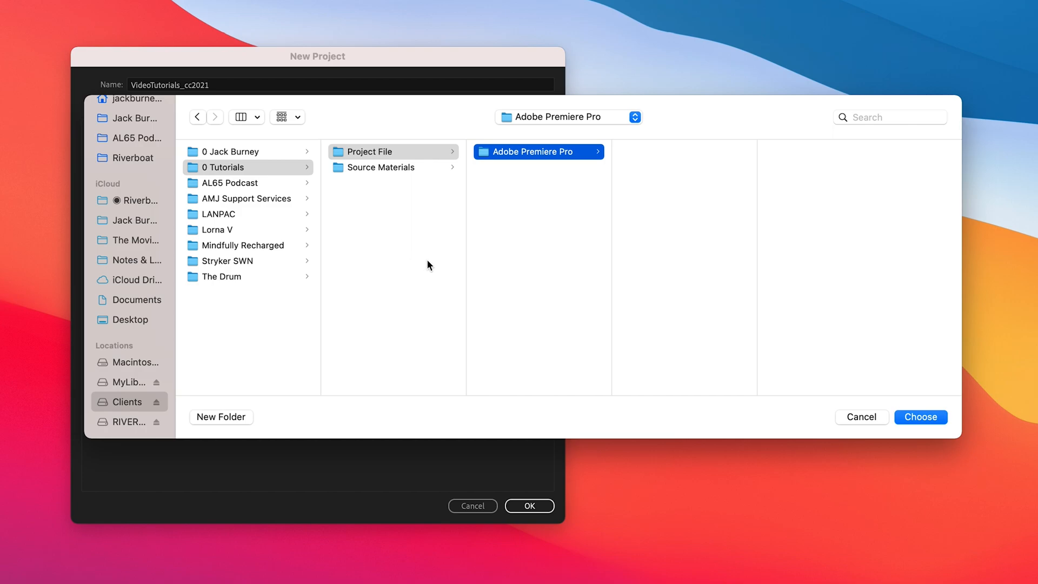
{"action": "left_click", "coordinate": [928, 418]}
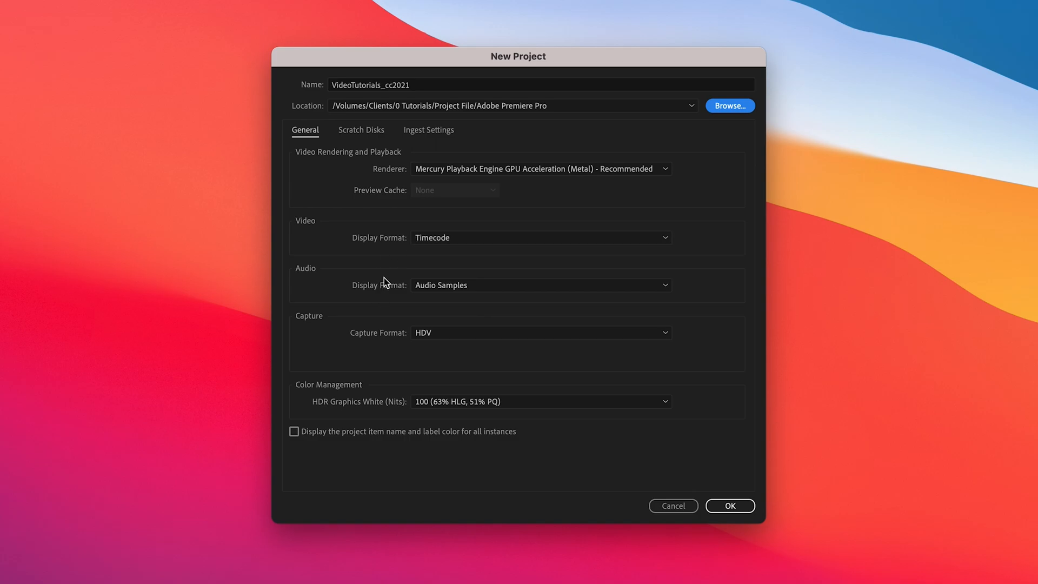
Step: Review the ingest, scratch disk and general settings of the new project, and create it with the defaults
{"action": "left_click", "coordinate": [420, 132]}
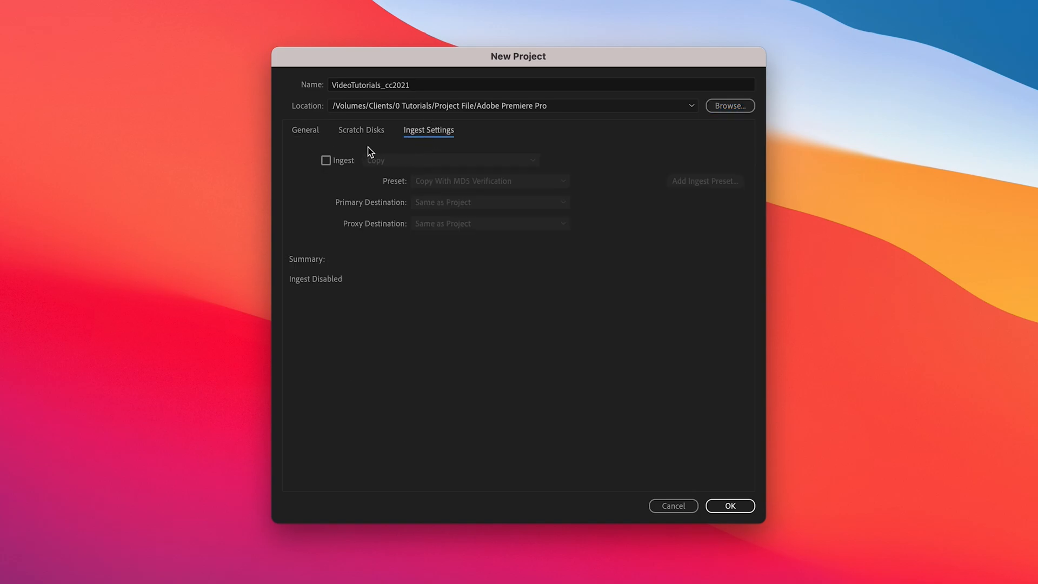
{"action": "left_click", "coordinate": [376, 135]}
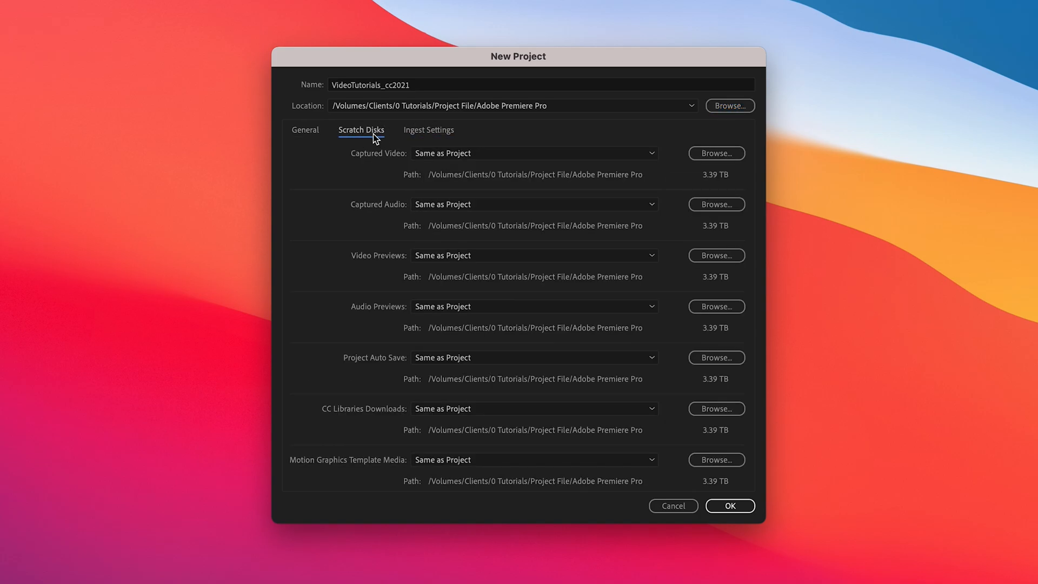
{"action": "left_click", "coordinate": [313, 132]}
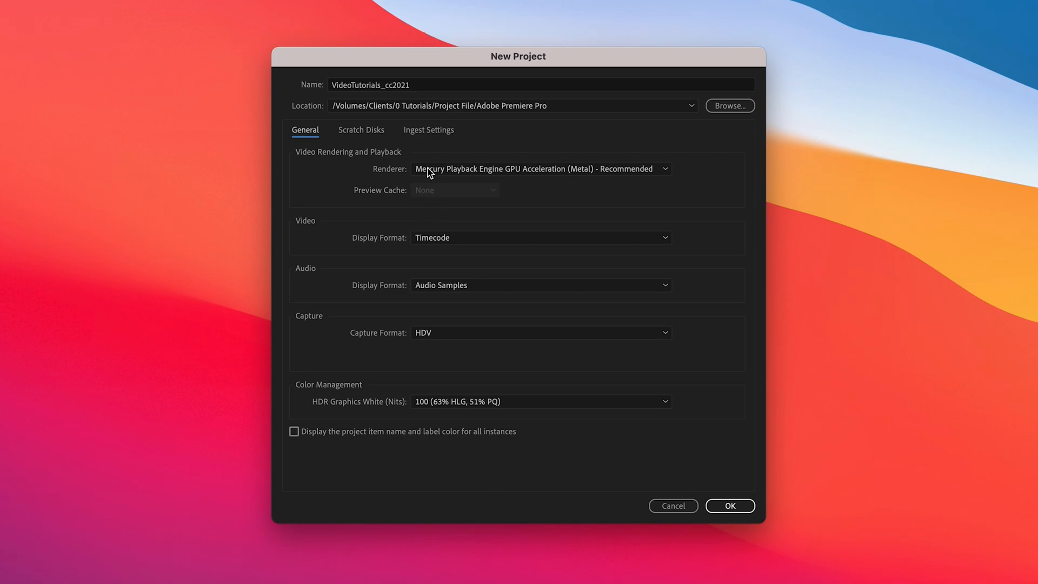
{"action": "left_click", "coordinate": [431, 131]}
{"action": "left_click", "coordinate": [299, 133]}
{"action": "left_click", "coordinate": [730, 506]}
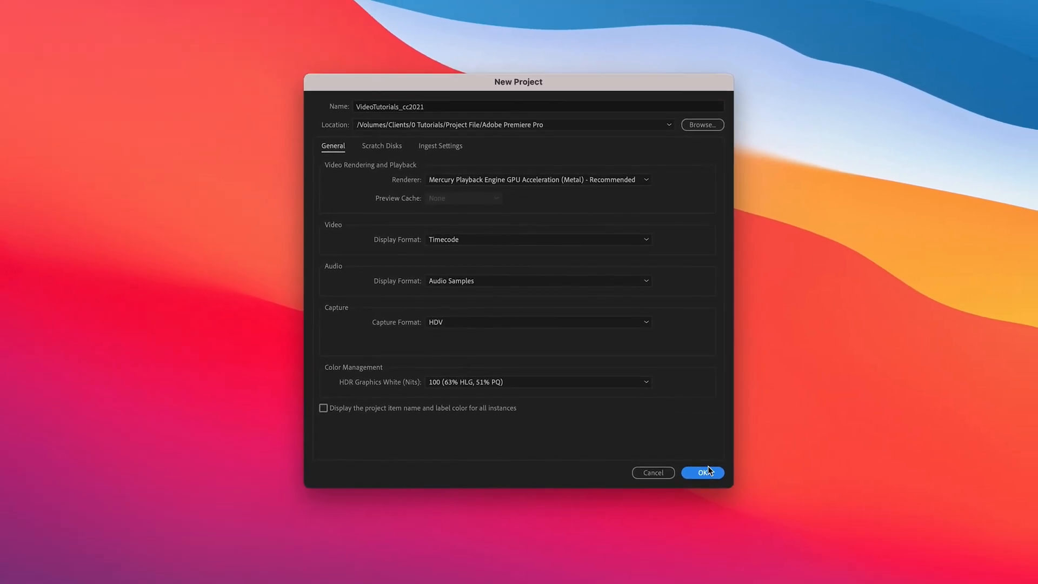
{"action": "left_click", "coordinate": [722, 496]}
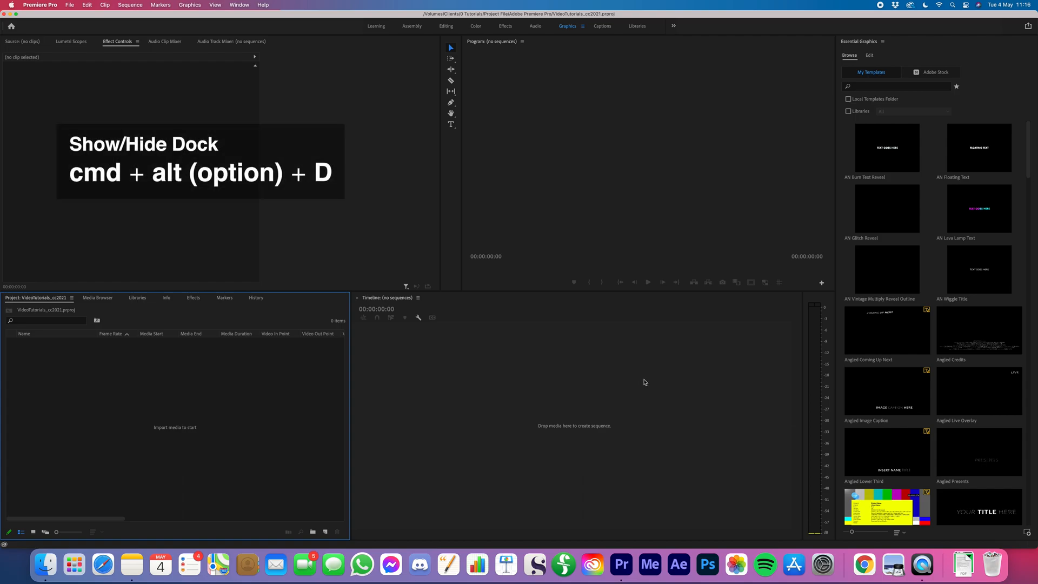
Step: Hide the macOS Dock and enlarge the application window to fill the freed space
{"action": "key", "text": "super+alt+d"}
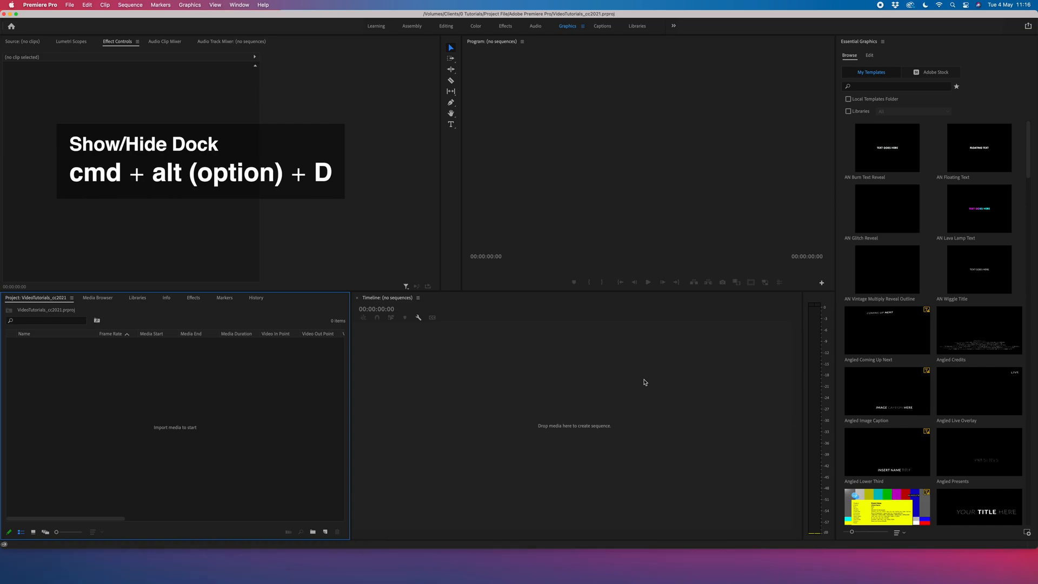
{"action": "left_click", "coordinate": [16, 14]}
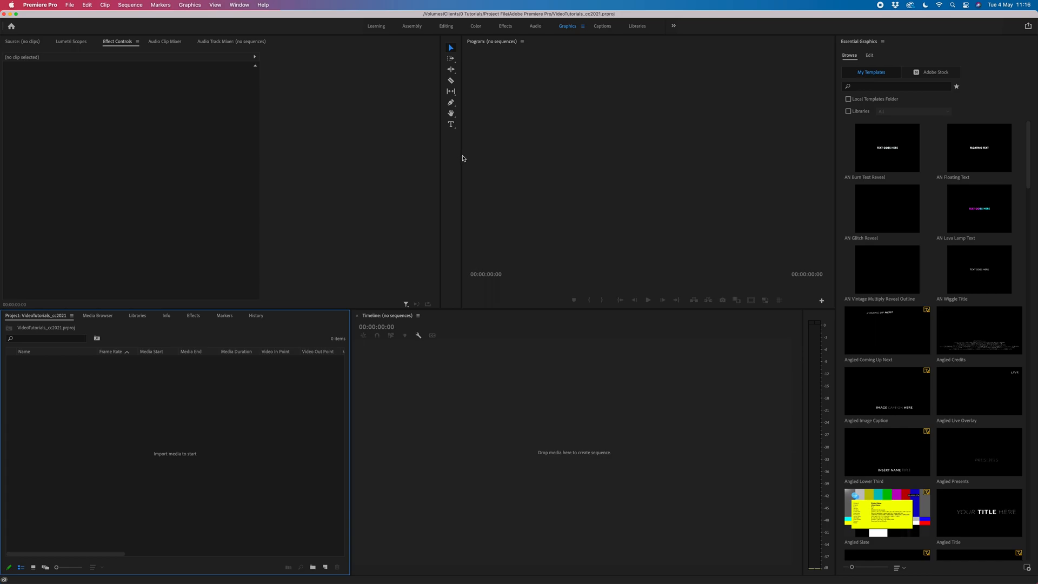
Step: Resize the panels, move the Project panel beside Effect Controls, and return it to the Media Browser panel group
{"action": "mouse_move", "coordinate": [463, 158]}
{"action": "left_mouse_down"}
{"action": "mouse_move", "coordinate": [507, 158]}
{"action": "mouse_move", "coordinate": [461, 158]}
{"action": "left_mouse_up"}
{"action": "mouse_move", "coordinate": [505, 311]}
{"action": "left_mouse_down"}
{"action": "mouse_move", "coordinate": [505, 392]}
{"action": "mouse_move", "coordinate": [513, 293]}
{"action": "left_mouse_up"}
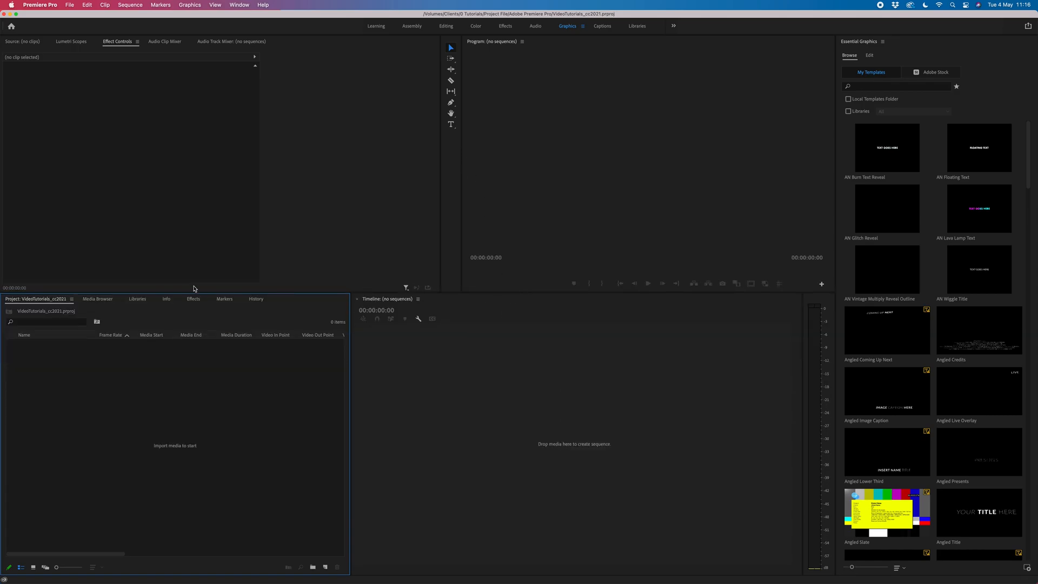
{"action": "left_click_drag", "start_coordinate": [38, 299], "coordinate": [44, 201]}
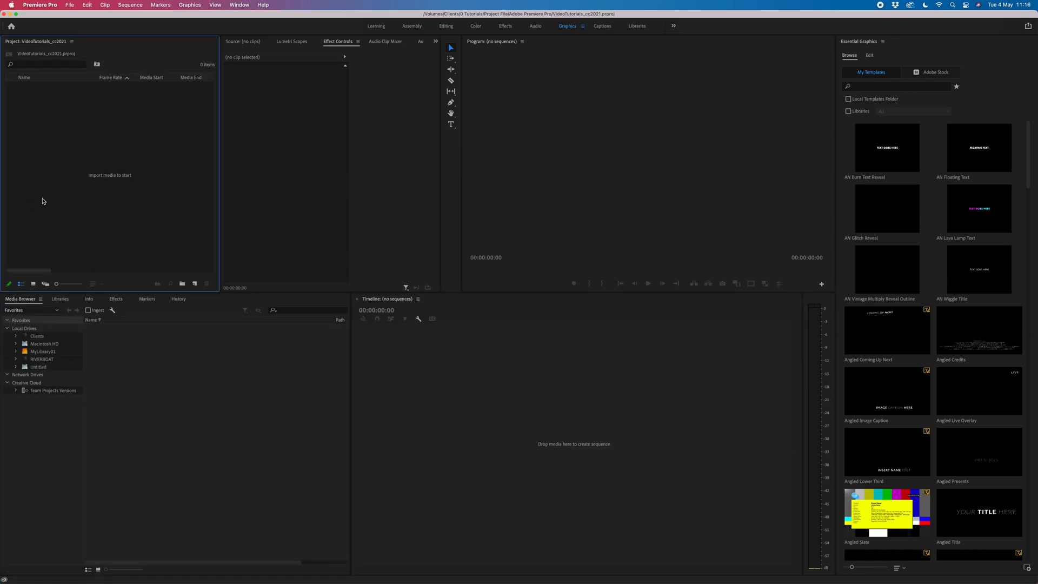
{"action": "left_click_drag", "start_coordinate": [28, 41], "coordinate": [177, 393]}
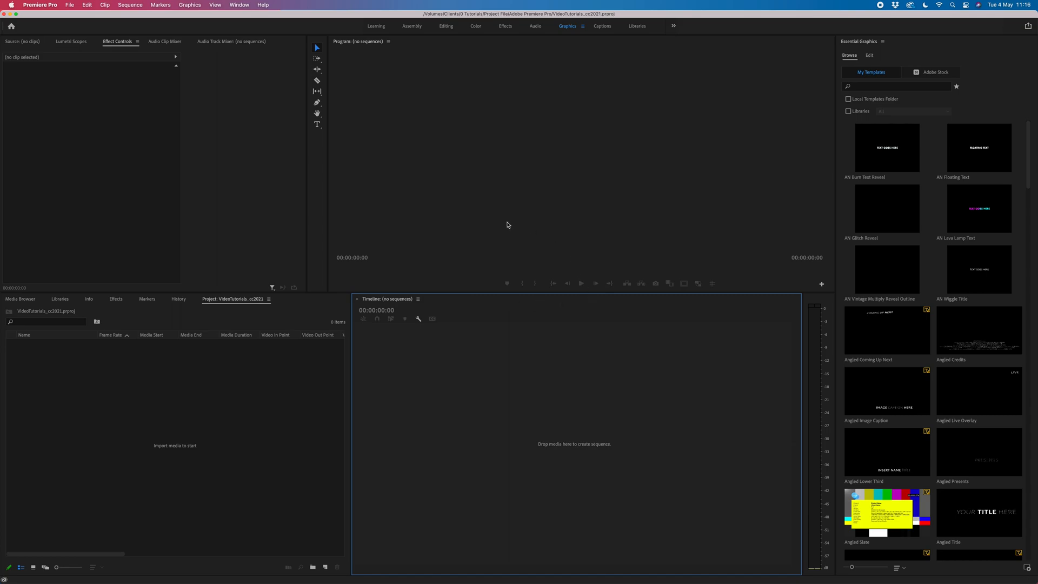
Step: Reset the Graphics workspace to its saved layout
{"action": "left_click", "coordinate": [212, 4]}
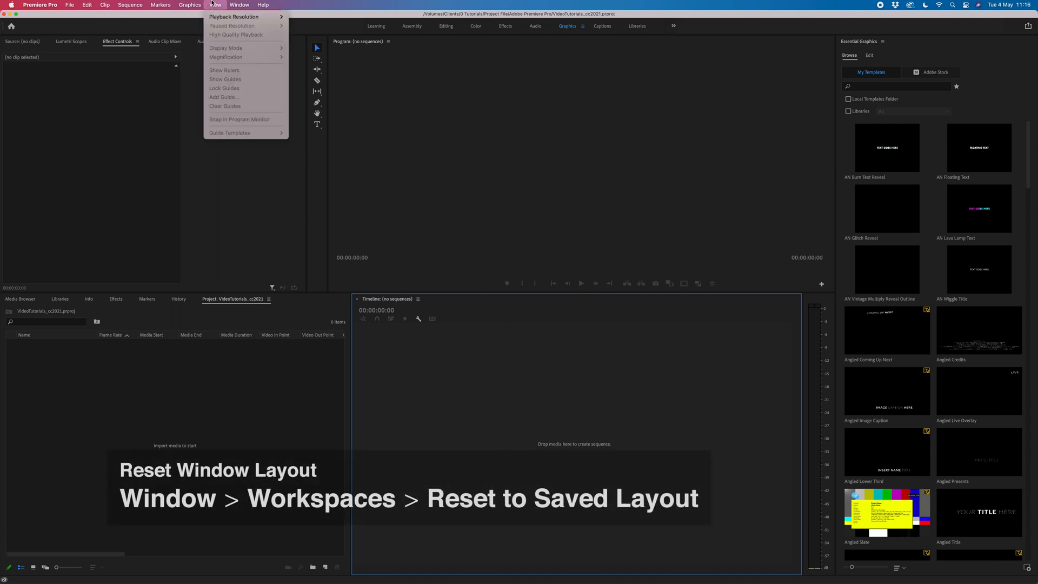
{"action": "left_click", "coordinate": [519, 226]}
{"action": "left_click", "coordinate": [251, 3]}
{"action": "mouse_move", "coordinate": [243, 5]}
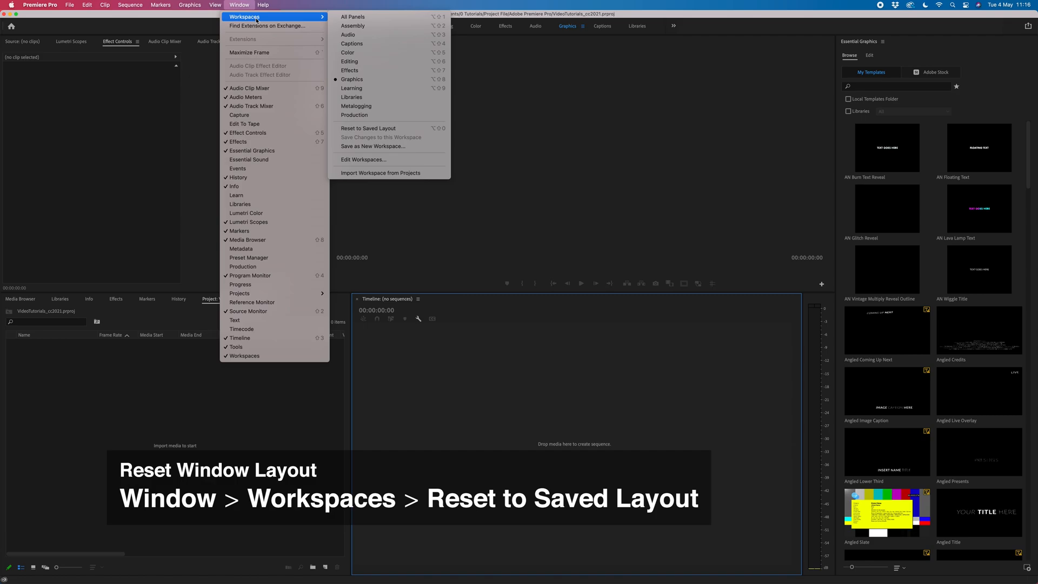
{"action": "left_click", "coordinate": [401, 130]}
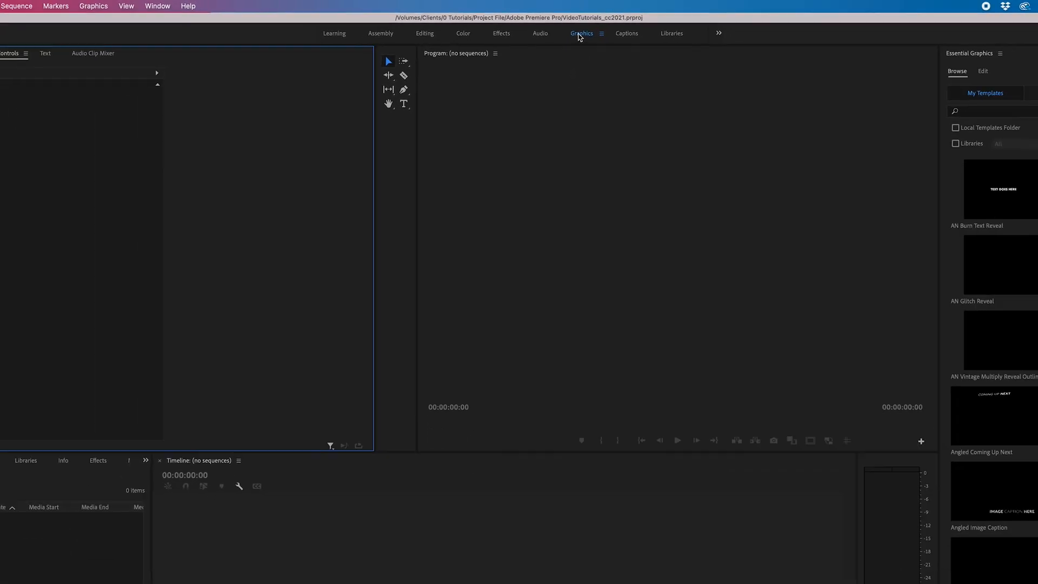
Step: Switch from the Graphics workspace through Assembly to Editing, and reset the Editing workspace to its saved layout
{"action": "left_click", "coordinate": [339, 43]}
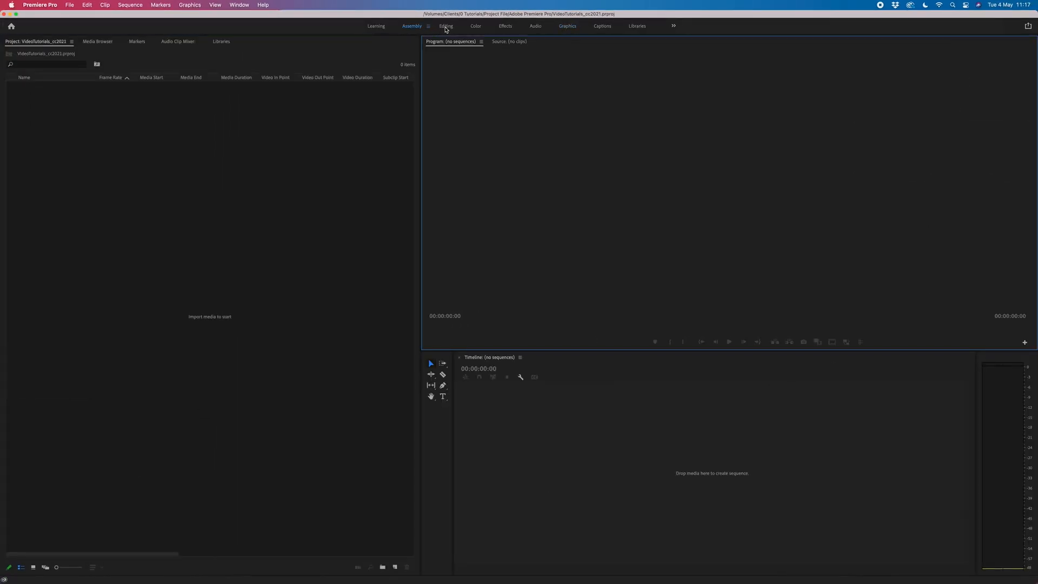
{"action": "left_click", "coordinate": [445, 27]}
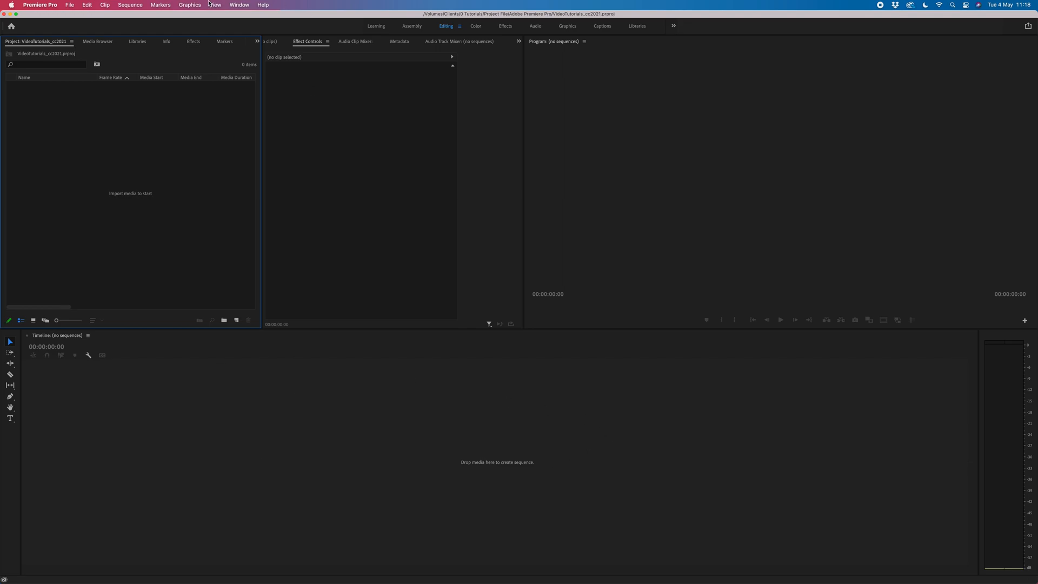
{"action": "left_click", "coordinate": [239, 4]}
{"action": "mouse_move", "coordinate": [281, 17]}
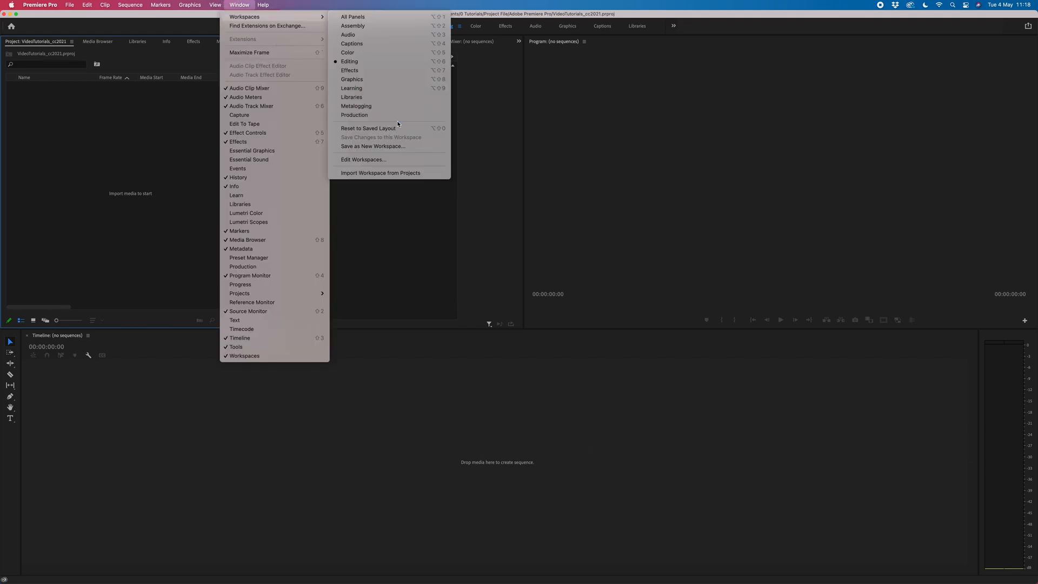
{"action": "left_click", "coordinate": [393, 129]}
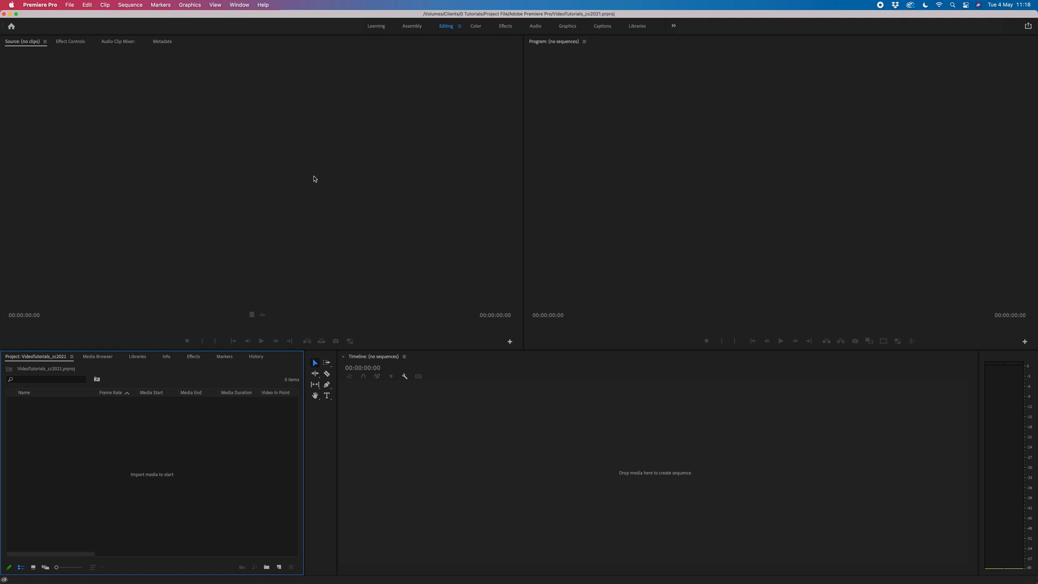
Step: Look through the Effect Controls, Audio Clip Mixer and Metadata panels, and return to the Source monitor
{"action": "left_click", "coordinate": [84, 43]}
{"action": "left_click", "coordinate": [122, 44]}
{"action": "left_click", "coordinate": [163, 42]}
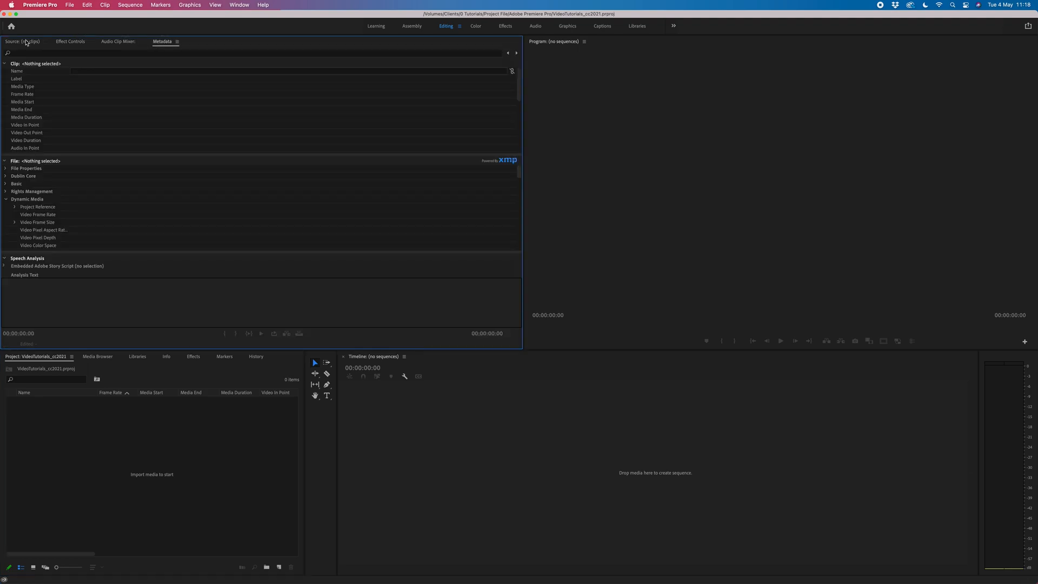
{"action": "left_click", "coordinate": [25, 43]}
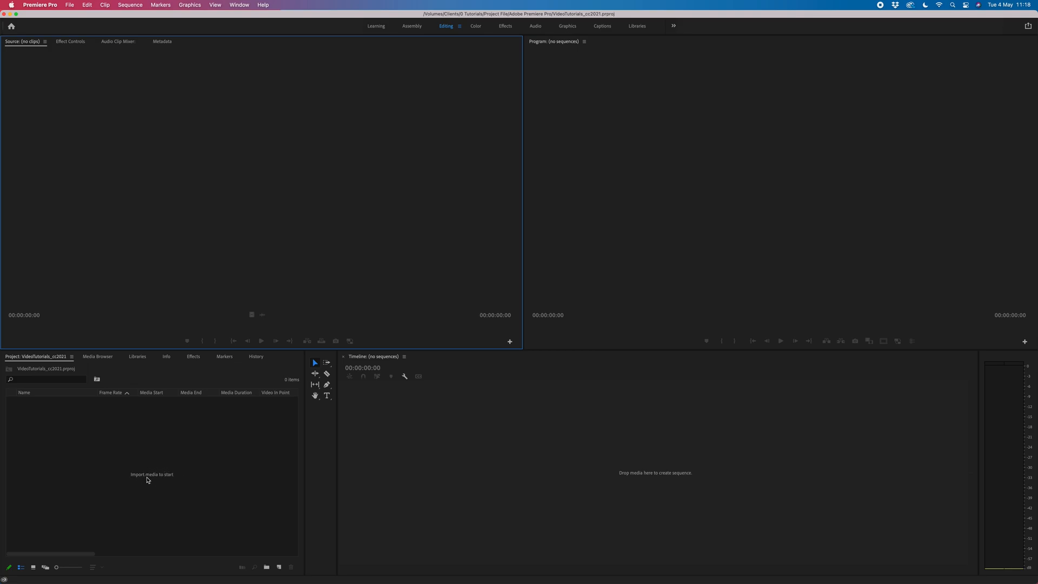
{"action": "right_click", "coordinate": [160, 477]}
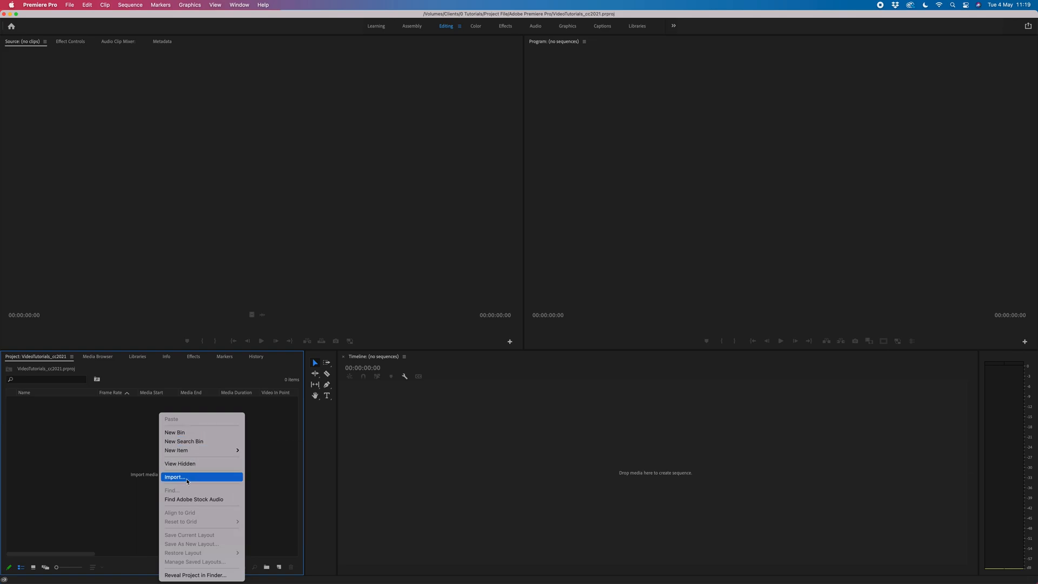
{"action": "left_click", "coordinate": [105, 430]}
{"action": "left_click", "coordinate": [70, 5]}
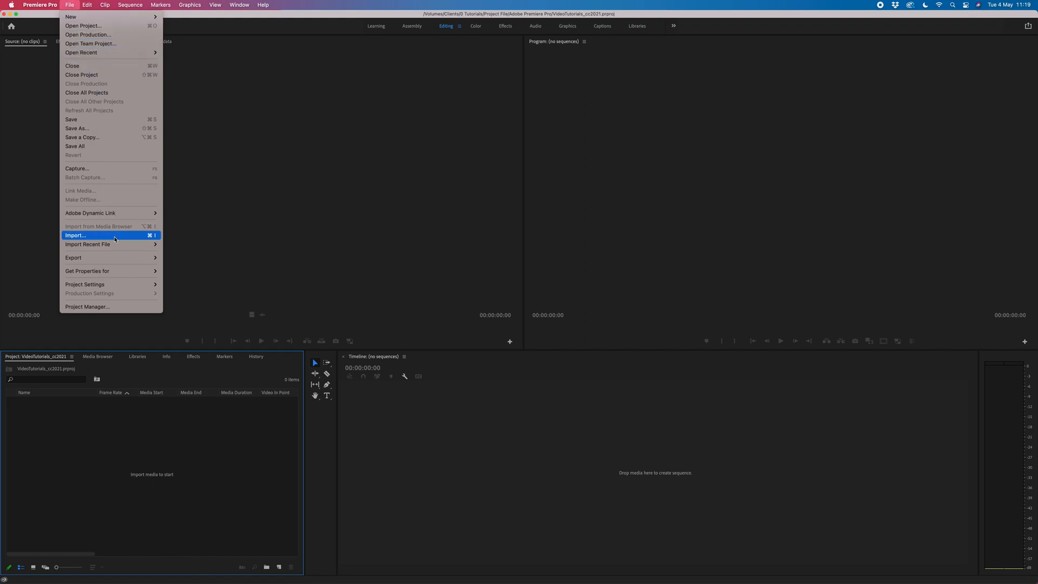
{"action": "left_click", "coordinate": [231, 461]}
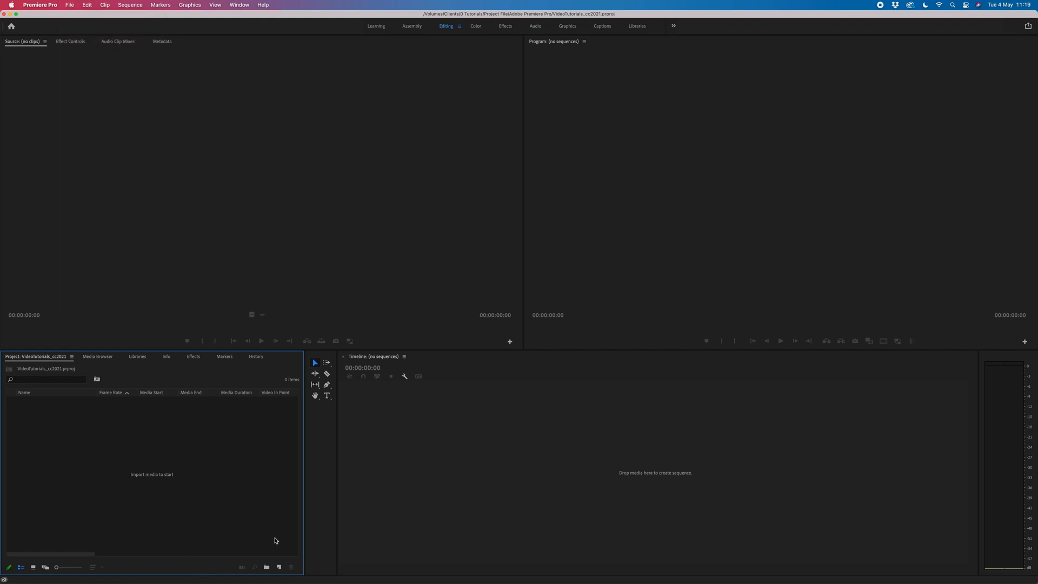
Step: Switch to the Assembly workspace and browse the Clients drive to the Pexels folder within 0 Tutorials > Source Materials
{"action": "left_click", "coordinate": [412, 27]}
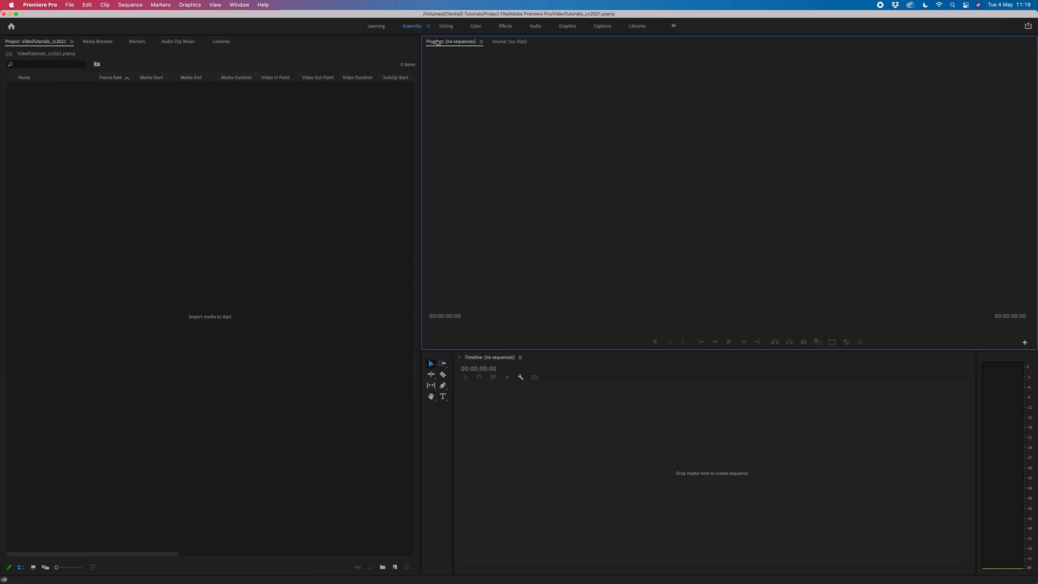
{"action": "left_click", "coordinate": [87, 43]}
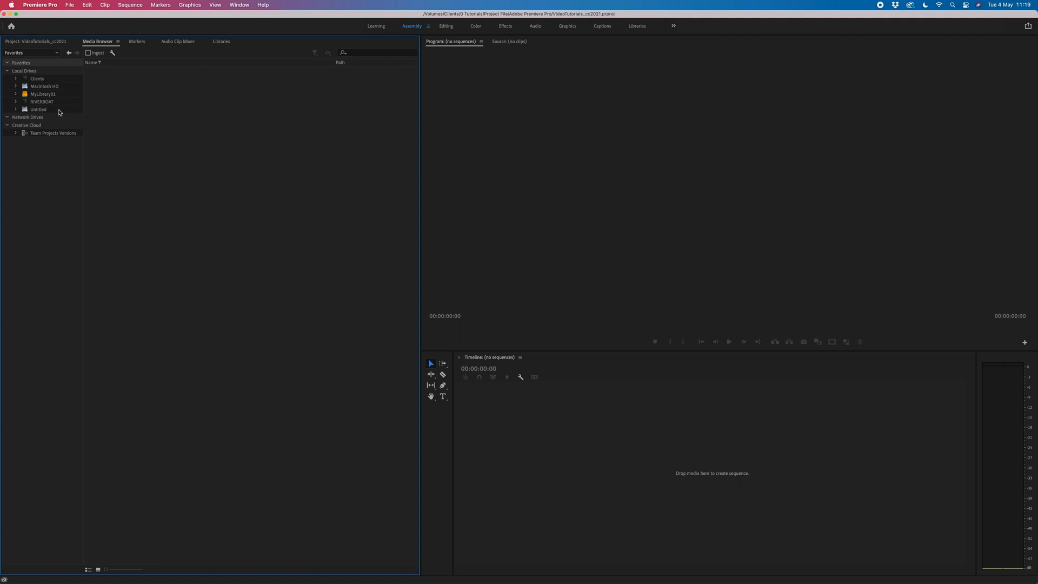
{"action": "left_click", "coordinate": [46, 82]}
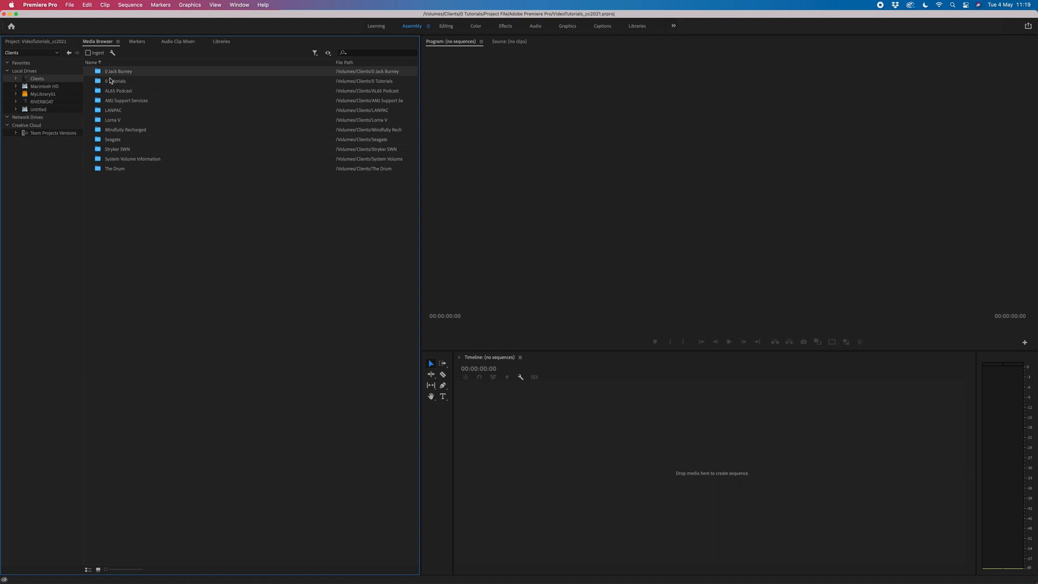
{"action": "left_click", "coordinate": [110, 80]}
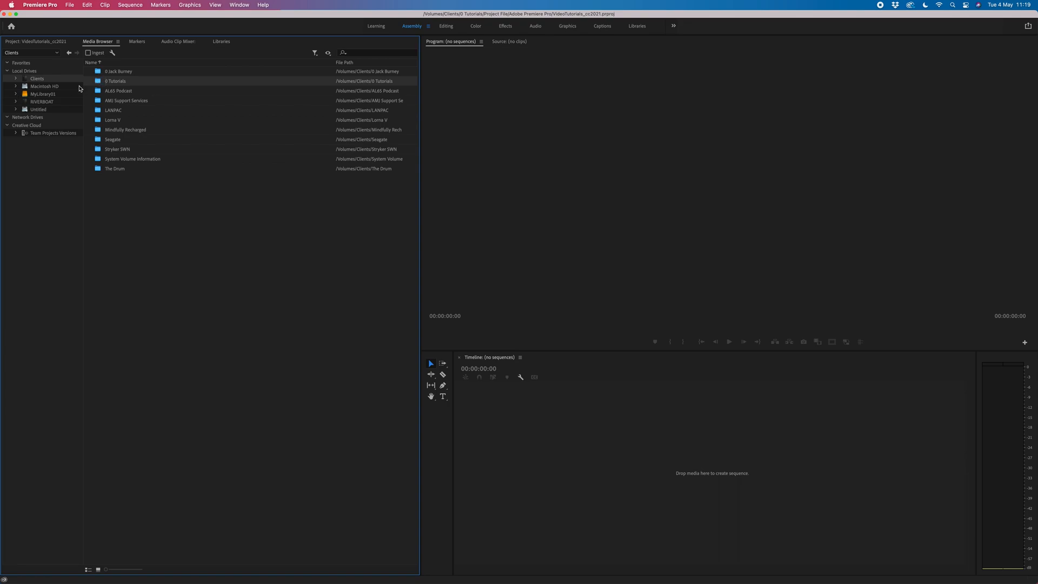
{"action": "double_click", "coordinate": [103, 81]}
{"action": "left_click", "coordinate": [110, 100]}
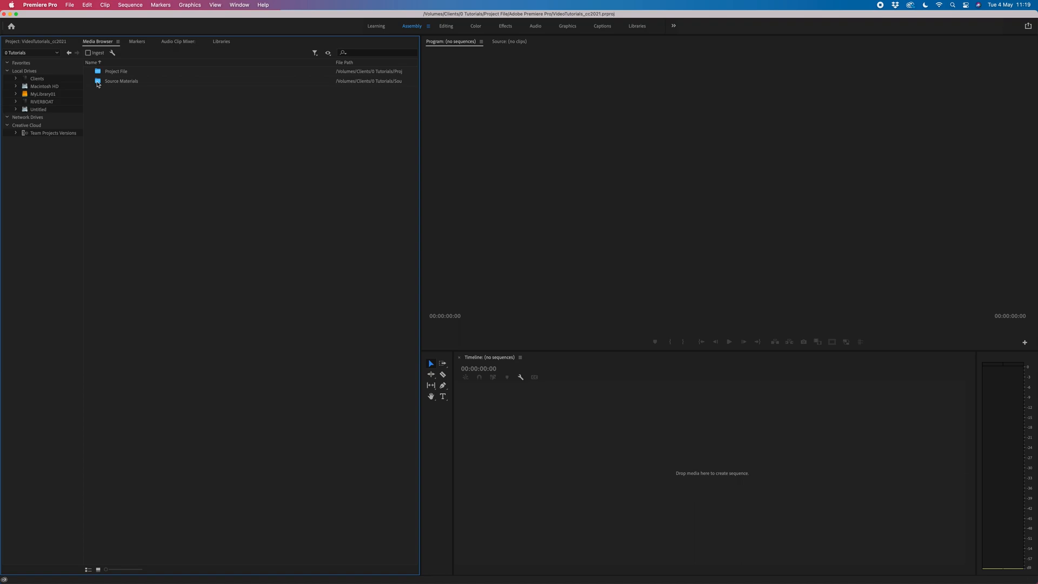
{"action": "double_click", "coordinate": [97, 82]}
{"action": "double_click", "coordinate": [102, 74]}
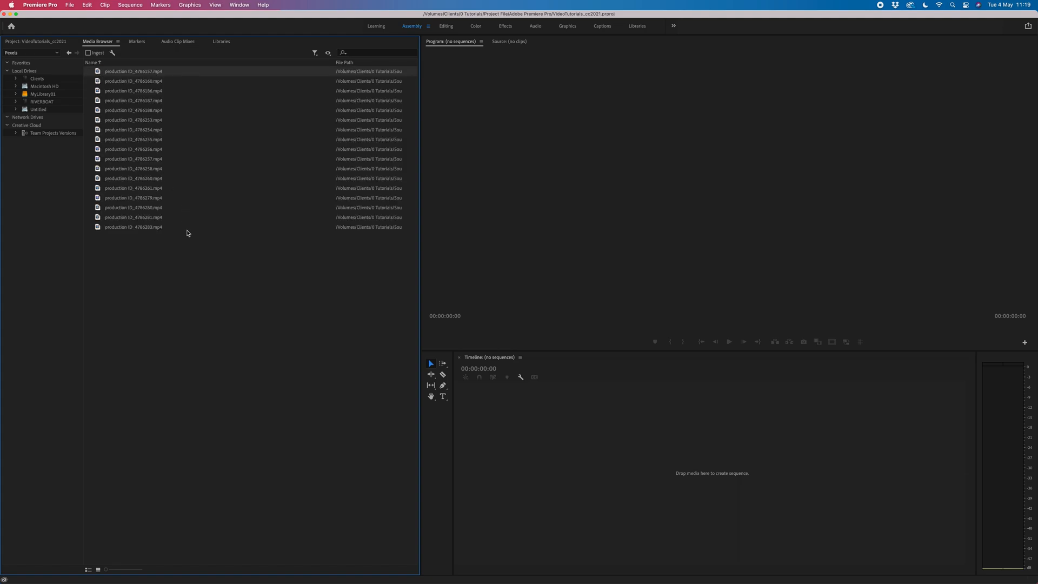
Step: Import all the MP4 clips of the Pexels folder into the project
{"action": "left_click_drag", "start_coordinate": [161, 257], "coordinate": [149, 74]}
{"action": "right_click", "coordinate": [136, 74]}
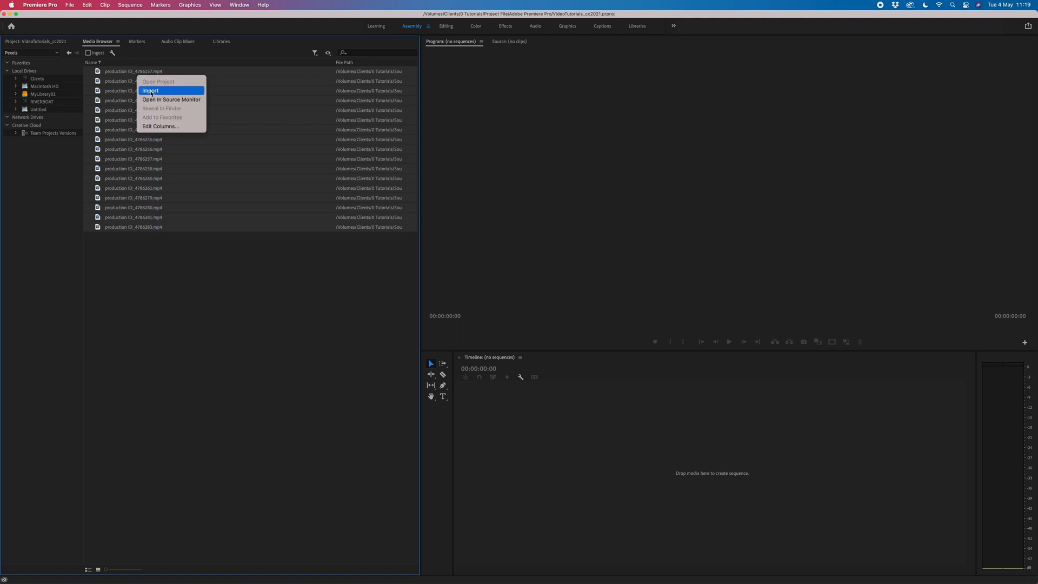
{"action": "left_click", "coordinate": [151, 91]}
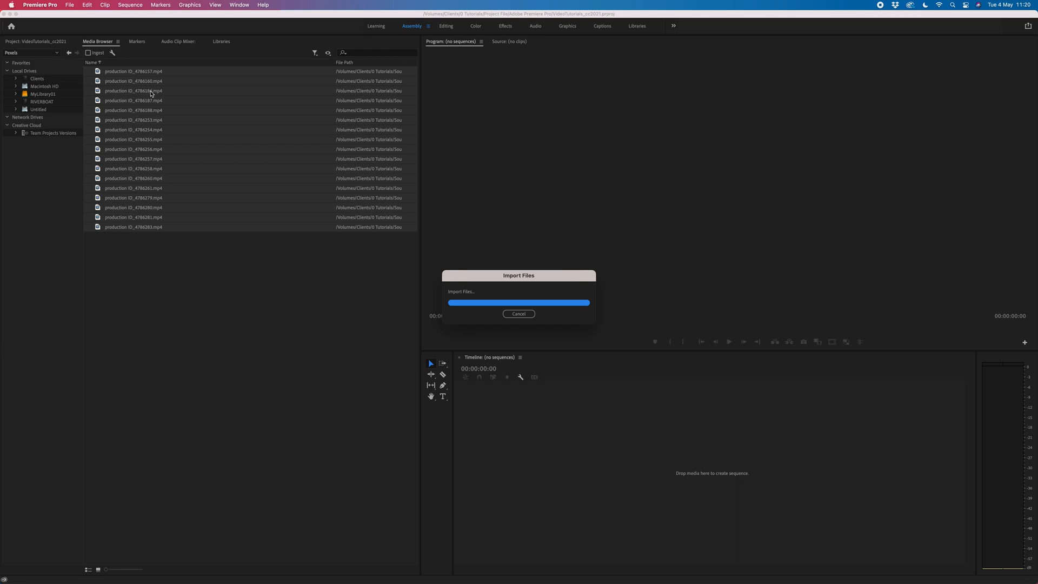
{"action": "left_click", "coordinate": [259, 327]}
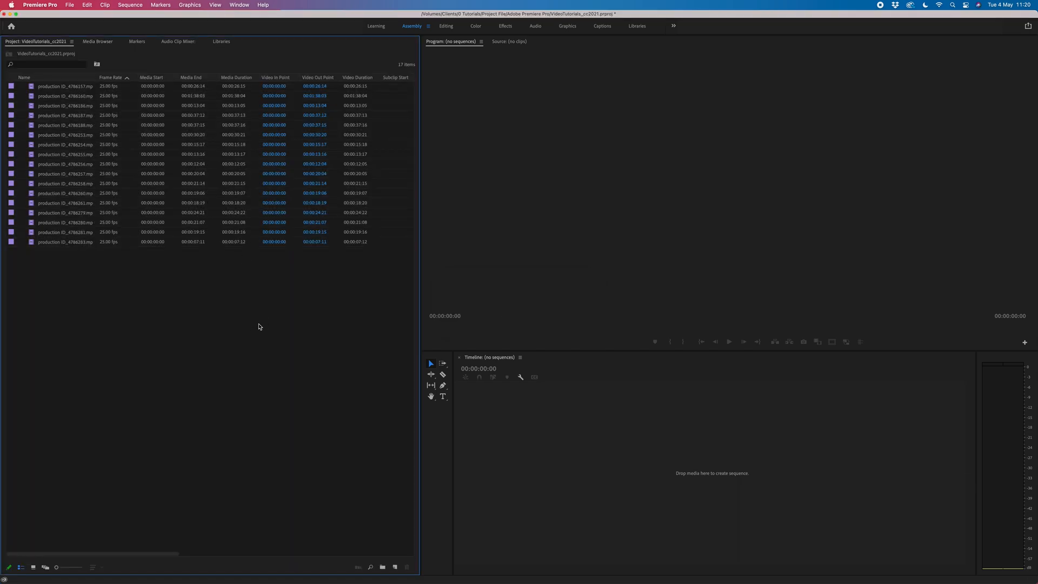
Step: Return to the Editing workspace and sort the project's clips by name
{"action": "left_click", "coordinate": [445, 26]}
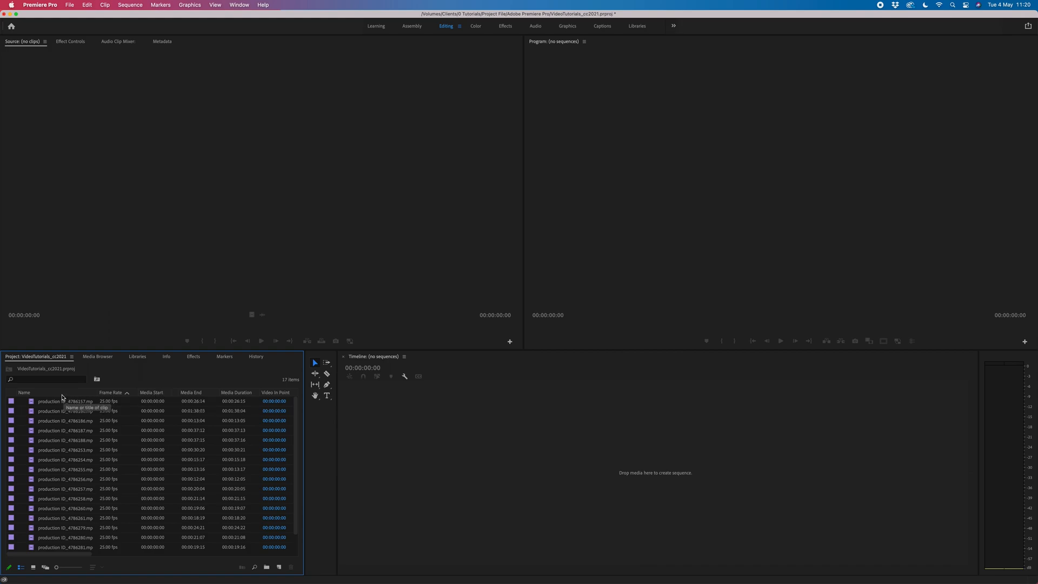
{"action": "left_click", "coordinate": [35, 395]}
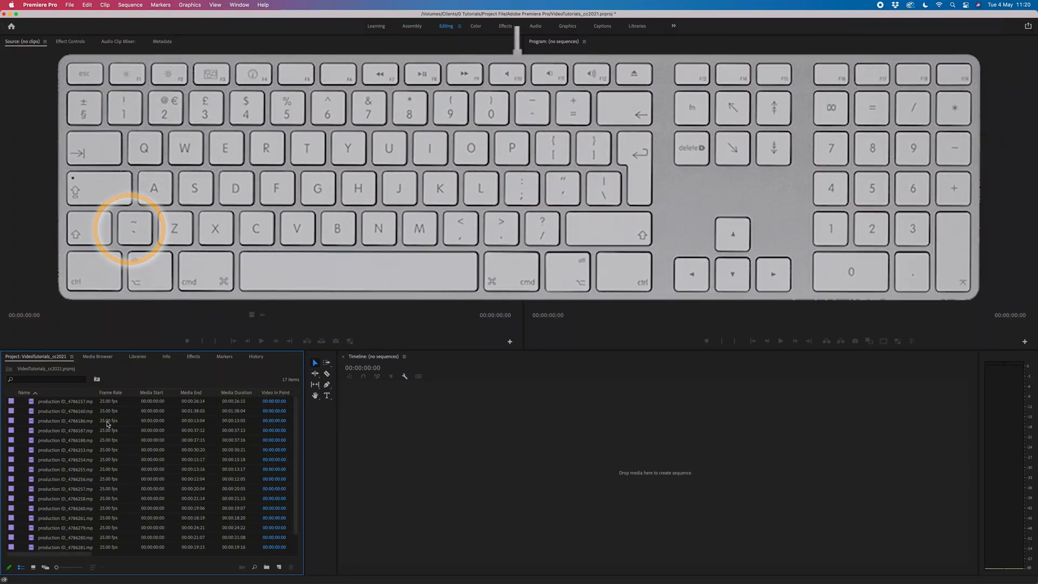
Step: Maximise the Project panel and show the clips in Icon View with the largest thumbnails
{"action": "key", "text": "grave"}
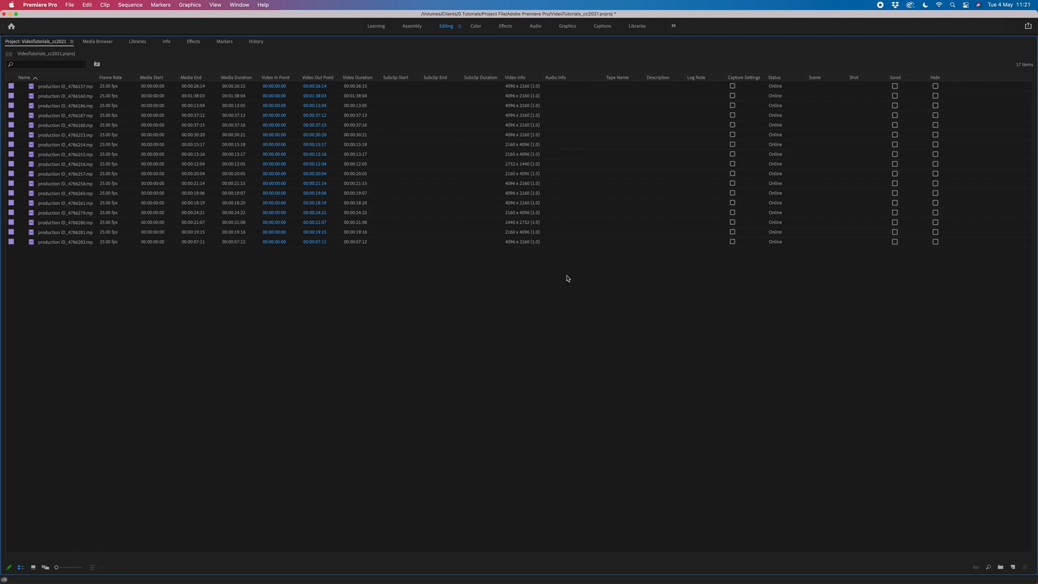
{"action": "left_click", "coordinate": [33, 567]}
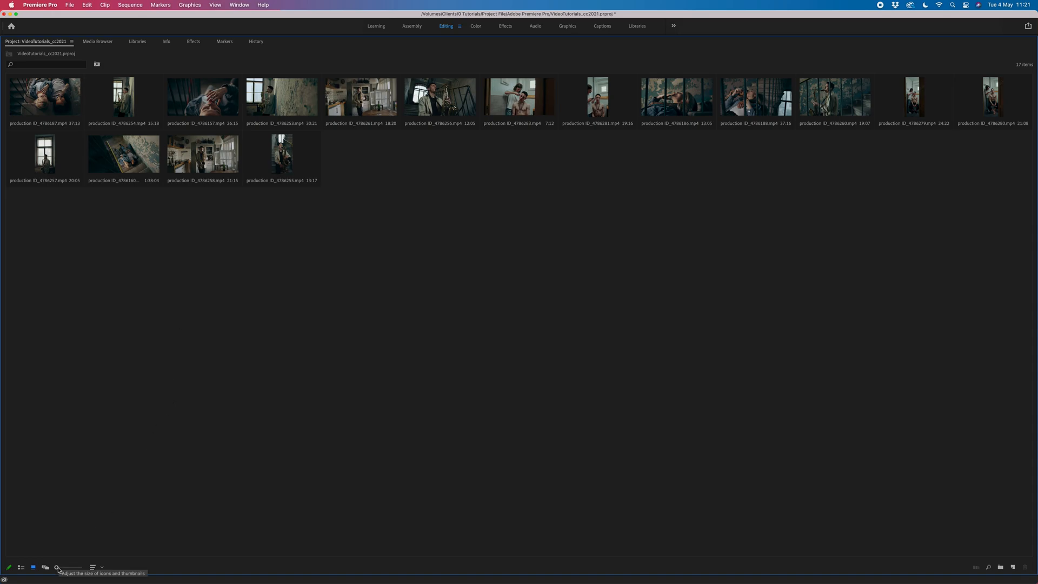
{"action": "left_click_drag", "start_coordinate": [58, 569], "coordinate": [88, 571]}
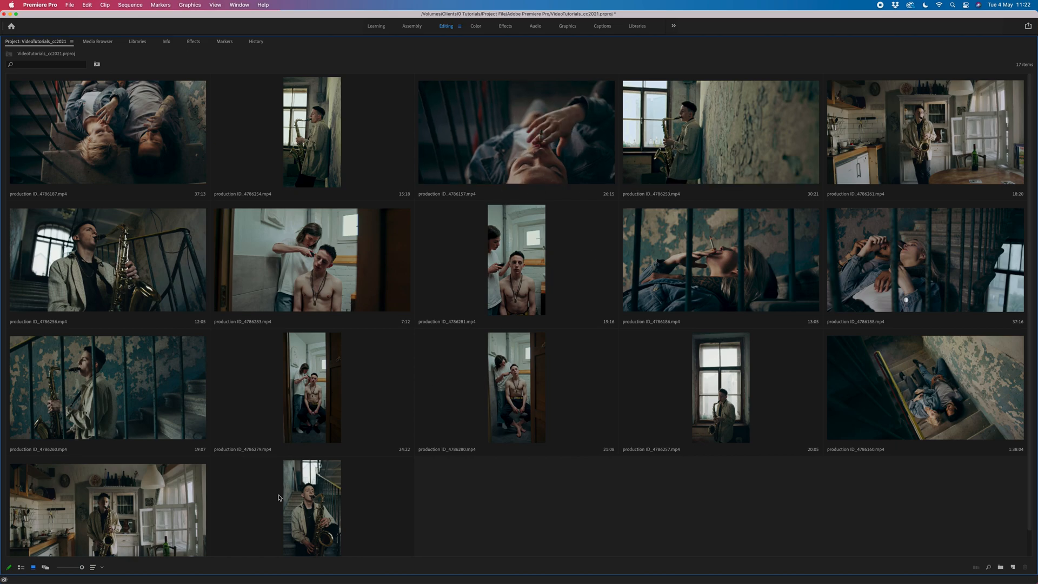
Step: Rearrange the clip thumbnails so that the portrait-format clips sit next to each other in the second and third rows
{"action": "left_click", "coordinate": [481, 390]}
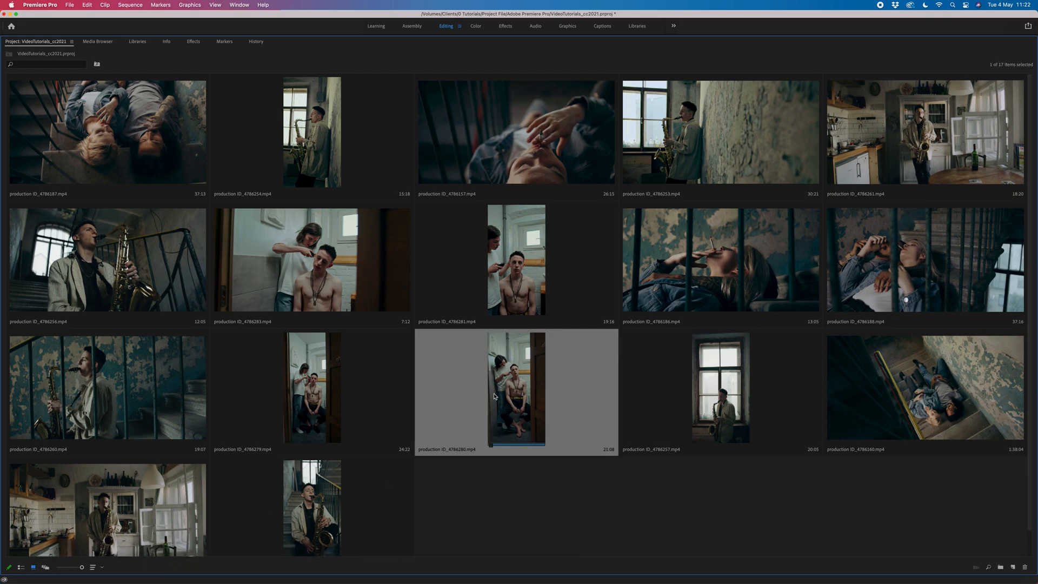
{"action": "left_click_drag", "start_coordinate": [481, 389], "coordinate": [855, 267]}
{"action": "left_click_drag", "start_coordinate": [346, 147], "coordinate": [622, 267]}
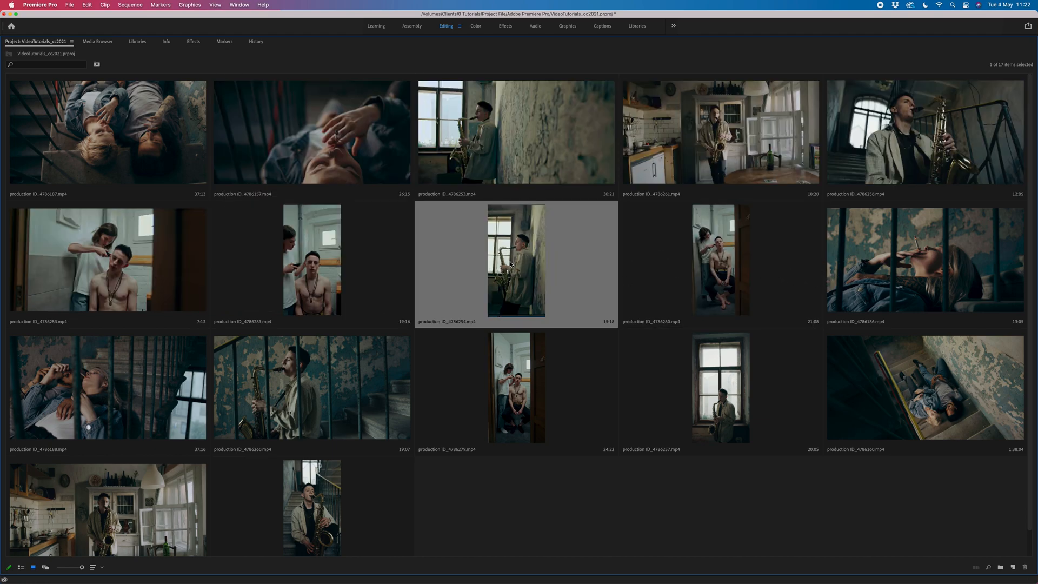
{"action": "left_click_drag", "start_coordinate": [536, 261], "coordinate": [831, 258]}
{"action": "key", "text": "Left"}
{"action": "key", "text": "Down"}
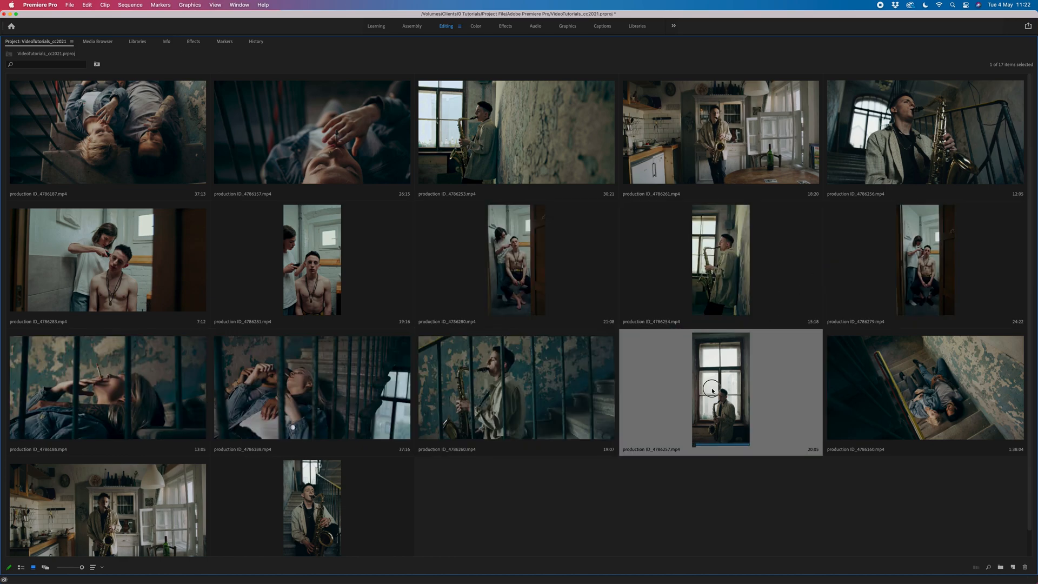
{"action": "left_click_drag", "start_coordinate": [721, 378], "coordinate": [48, 401]}
{"action": "left_click_drag", "start_coordinate": [323, 521], "coordinate": [201, 371]}
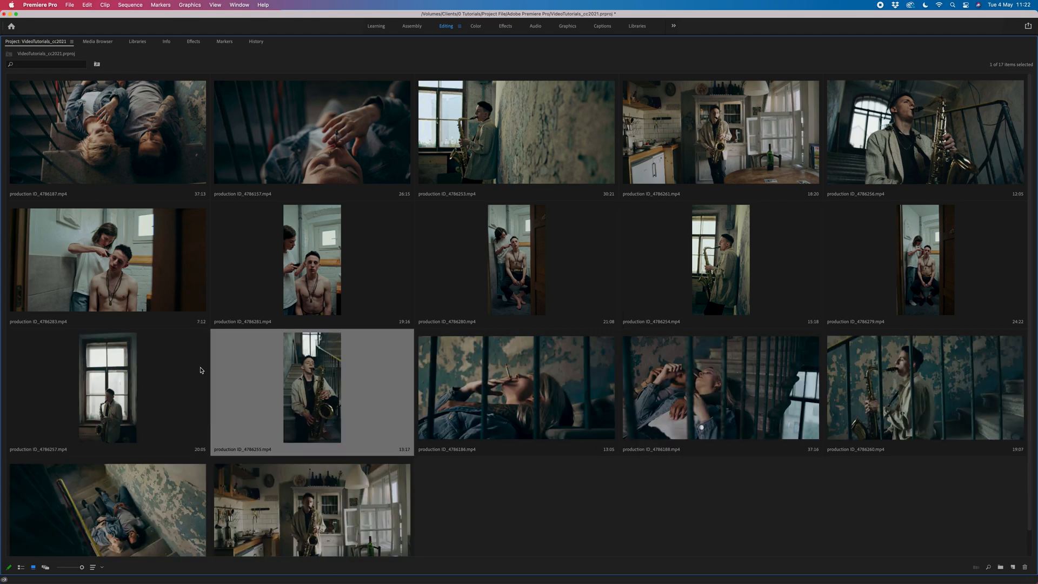
Step: Move the last five landscape clips together to directly after the kitchen clip in the first row, and deselect them
{"action": "left_click", "coordinate": [490, 413]}
{"action": "left_click", "coordinate": [379, 486], "text": "shift"}
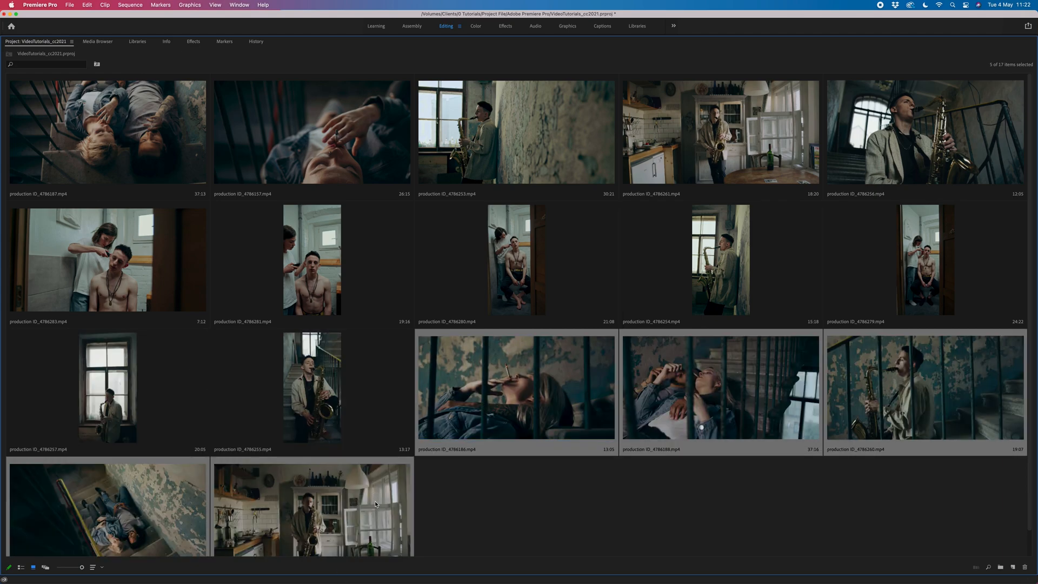
{"action": "left_click_drag", "start_coordinate": [498, 396], "coordinate": [862, 135]}
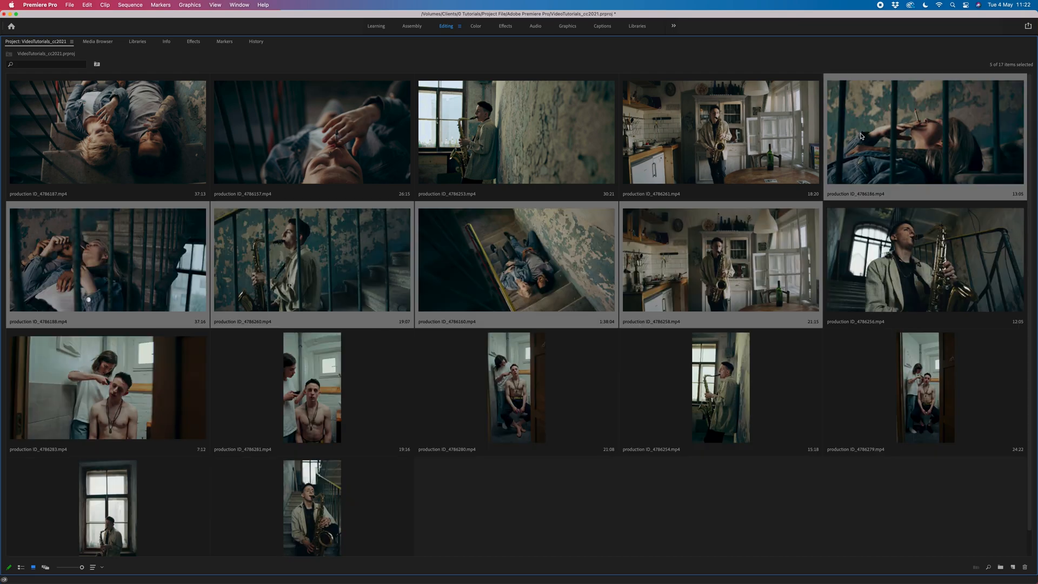
{"action": "left_click", "coordinate": [756, 522]}
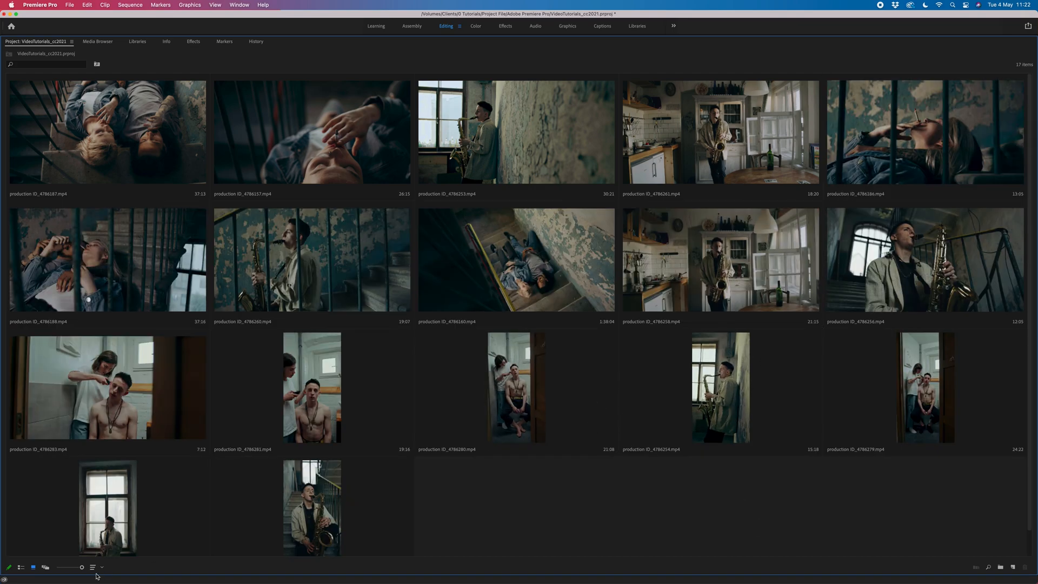
Step: Switch the Project panel to Freeform View and place clips 4786283, 4786281 and 4786280 in a separate group in the empty area
{"action": "left_click", "coordinate": [46, 568]}
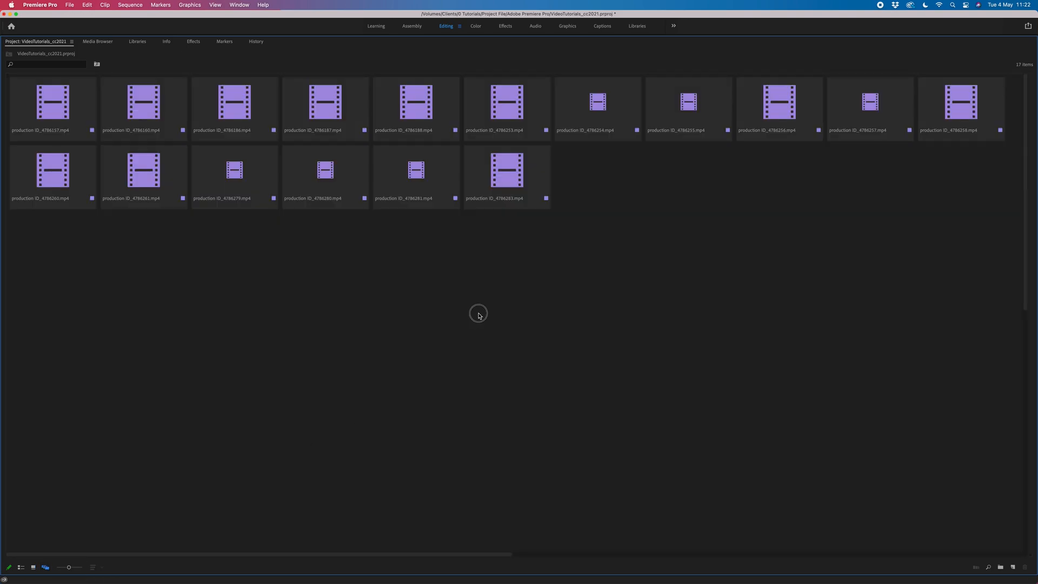
{"action": "left_click", "coordinate": [512, 159]}
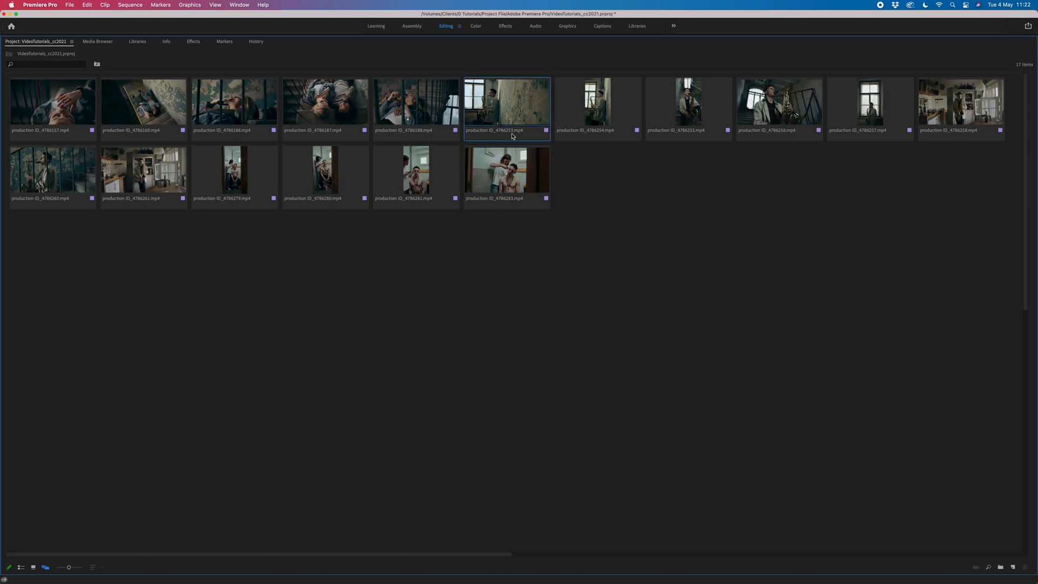
{"action": "left_click_drag", "start_coordinate": [498, 172], "coordinate": [606, 250]}
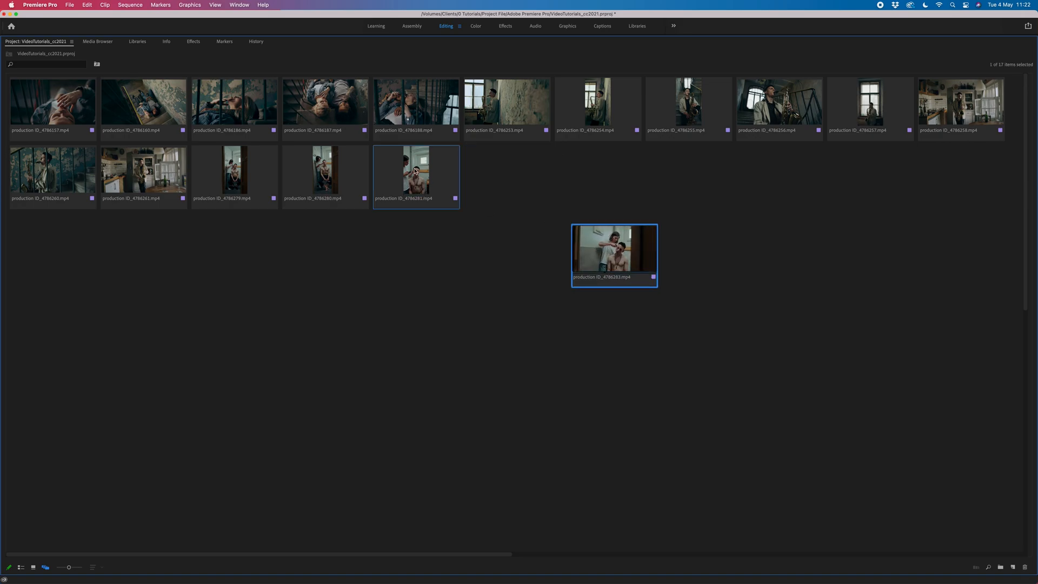
{"action": "left_click_drag", "start_coordinate": [416, 170], "coordinate": [713, 250]}
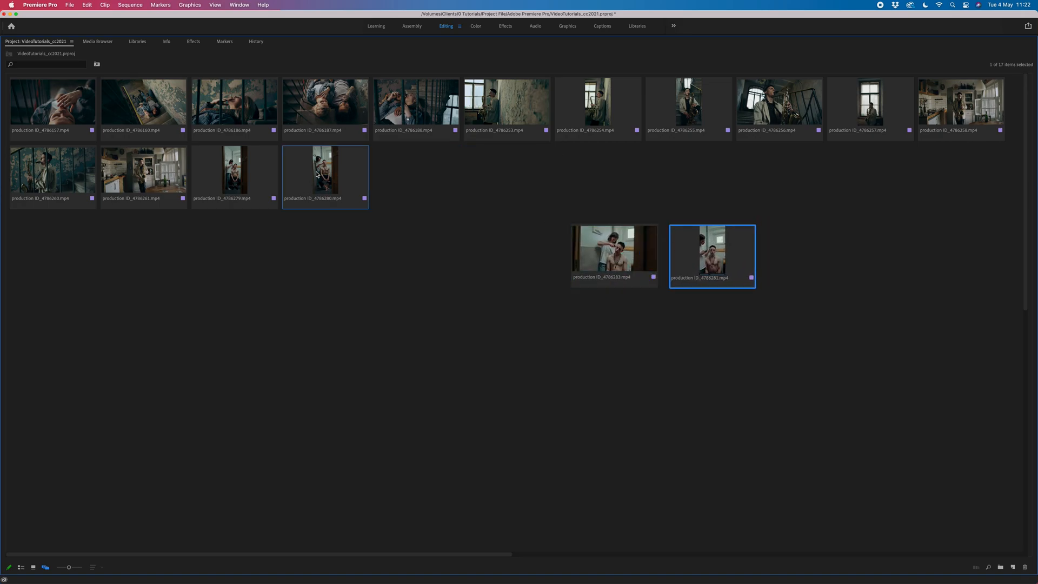
{"action": "left_click_drag", "start_coordinate": [318, 173], "coordinate": [656, 324]}
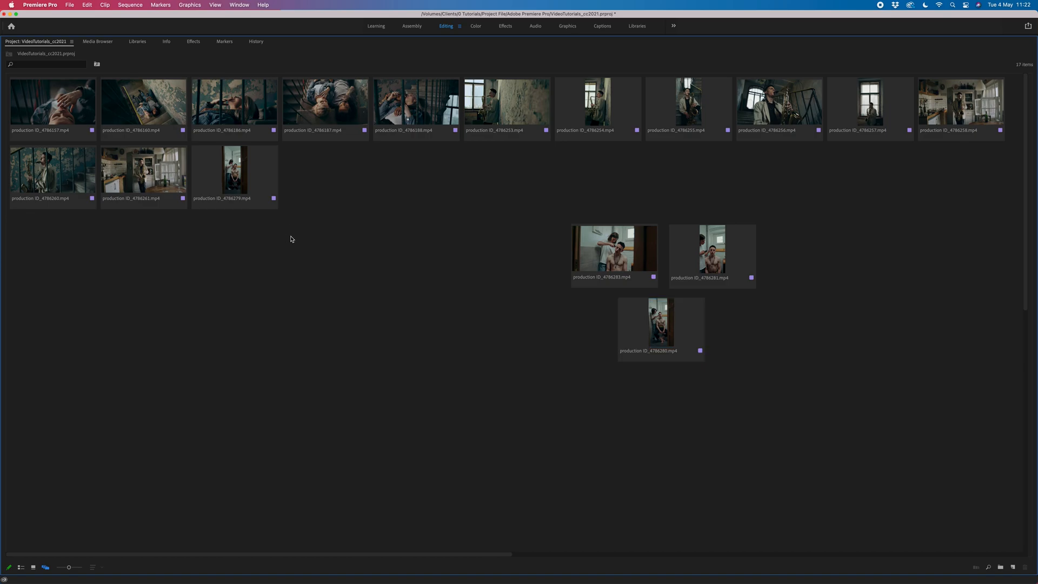
Step: Add clip 4786279 to the bathroom group and gather clips 4786253, 4786254, 4786255, 4786256, 4786257 and 4786258 in a separate saxophone group
{"action": "left_click_drag", "start_coordinate": [275, 200], "coordinate": [761, 333]}
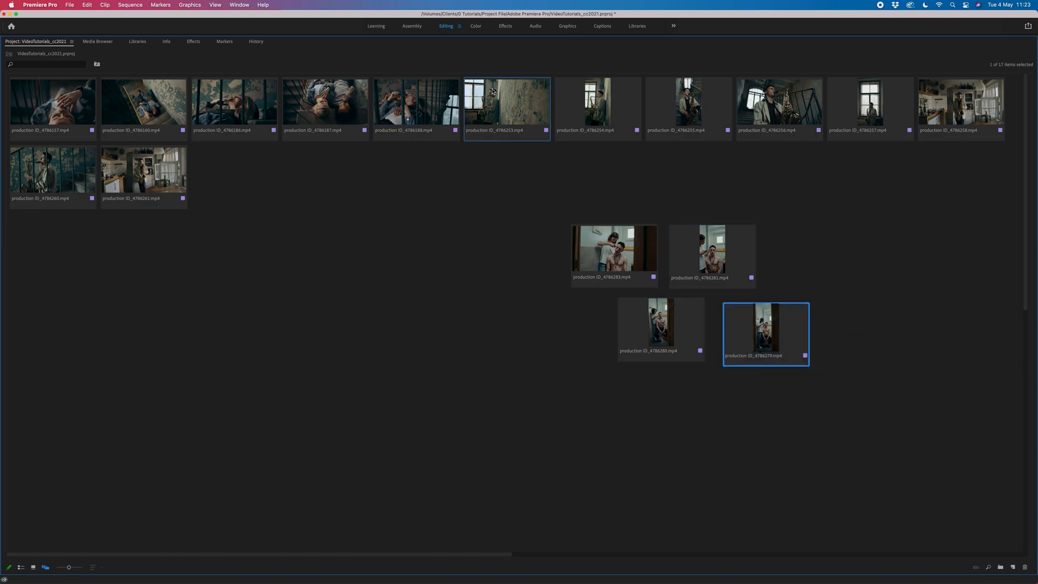
{"action": "left_click_drag", "start_coordinate": [493, 92], "coordinate": [306, 218]}
{"action": "left_click_drag", "start_coordinate": [598, 98], "coordinate": [416, 214]}
{"action": "left_click_drag", "start_coordinate": [689, 103], "coordinate": [285, 305]}
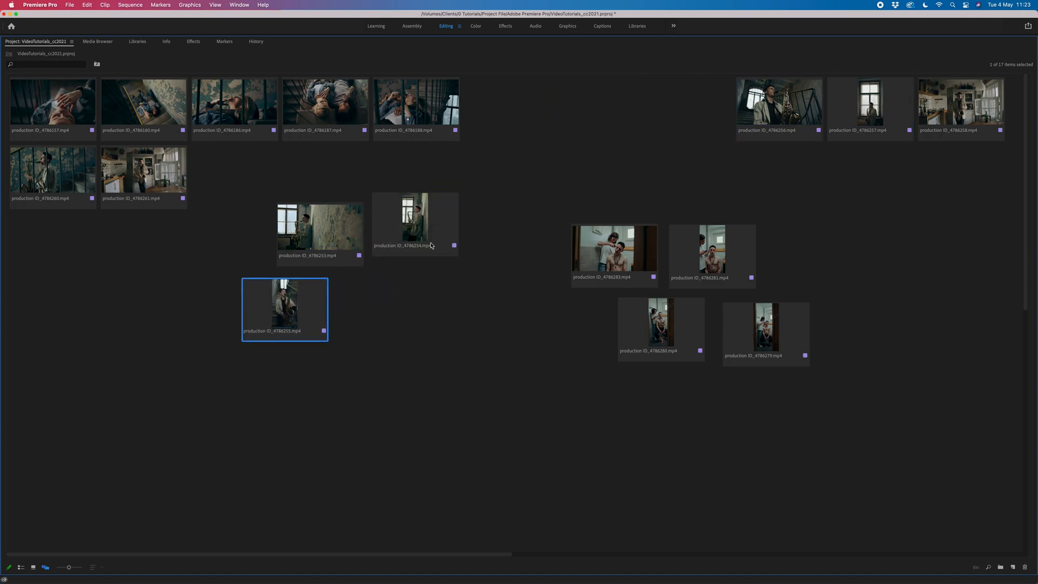
{"action": "left_click_drag", "start_coordinate": [795, 105], "coordinate": [390, 305]}
{"action": "left_click", "coordinate": [853, 111]}
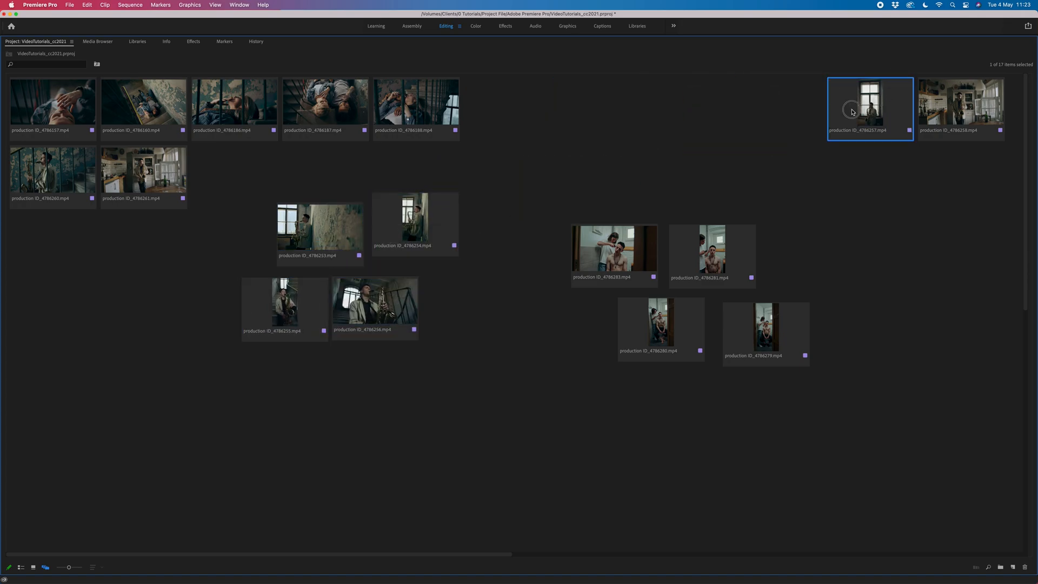
{"action": "left_click_drag", "start_coordinate": [853, 112], "coordinate": [432, 387]}
{"action": "left_click_drag", "start_coordinate": [942, 105], "coordinate": [320, 382]}
Step: Group the staircase couple clips 4786188, 4786187, 4786186, 4786160 and 4786157, and add clips 4786261 and 4786260 to the saxophone group
{"action": "left_click_drag", "start_coordinate": [411, 101], "coordinate": [857, 128]}
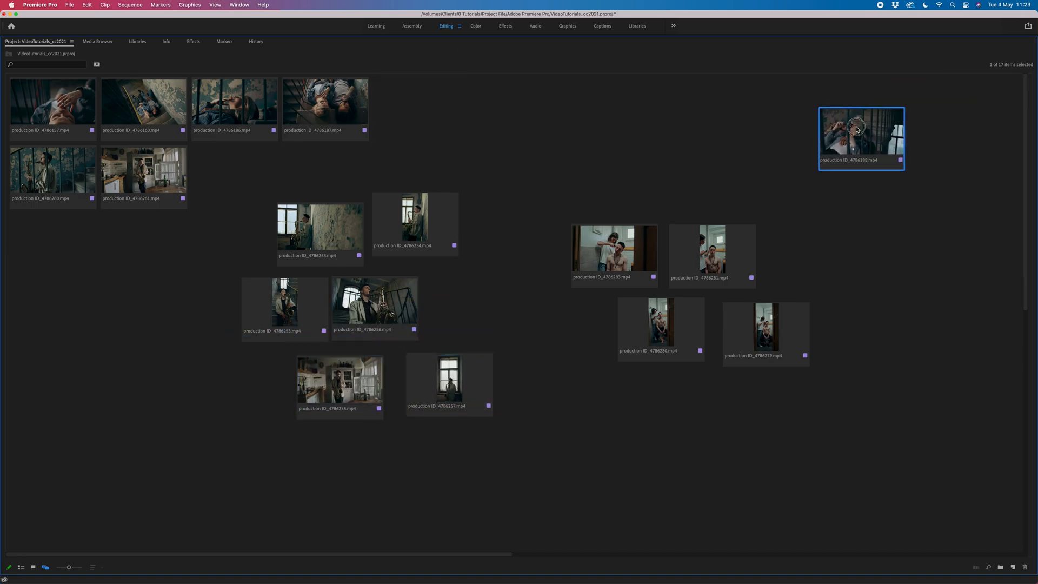
{"action": "left_click_drag", "start_coordinate": [339, 107], "coordinate": [938, 206]}
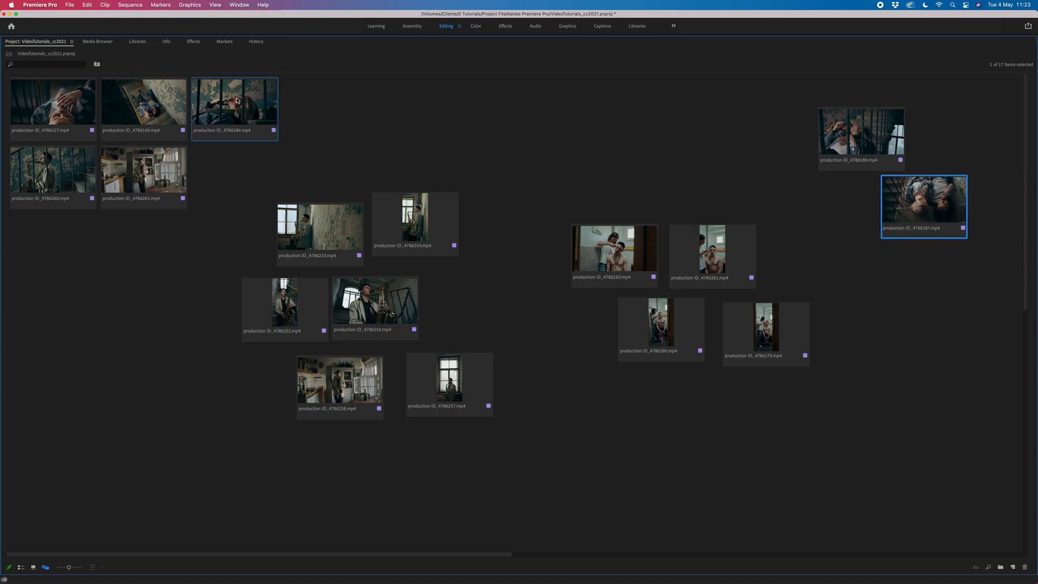
{"action": "left_click_drag", "start_coordinate": [237, 100], "coordinate": [762, 138]}
{"action": "left_click_drag", "start_coordinate": [154, 106], "coordinate": [835, 215]}
{"action": "left_click_drag", "start_coordinate": [145, 177], "coordinate": [216, 384]}
{"action": "left_click_drag", "start_coordinate": [64, 187], "coordinate": [184, 305]}
{"action": "left_click_drag", "start_coordinate": [58, 109], "coordinate": [670, 111]}
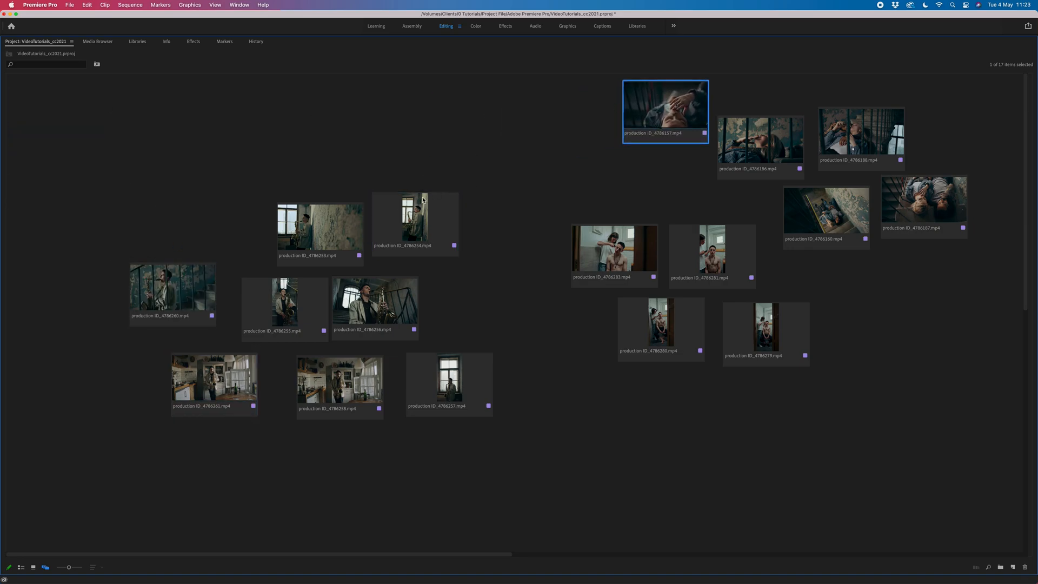
Step: Spread the three groups apart: saxophone clips further down, bathroom clips above them, couple clips lower on the opposite side, then clear the selection
{"action": "left_click_drag", "start_coordinate": [121, 174], "coordinate": [489, 438]}
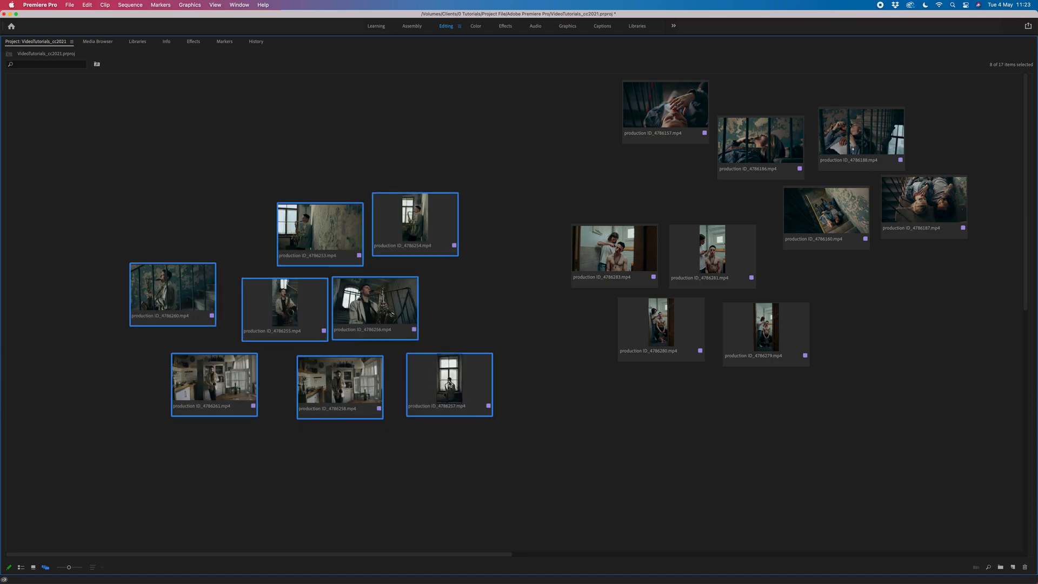
{"action": "left_click_drag", "start_coordinate": [448, 384], "coordinate": [336, 488]}
{"action": "left_click_drag", "start_coordinate": [532, 207], "coordinate": [735, 369]}
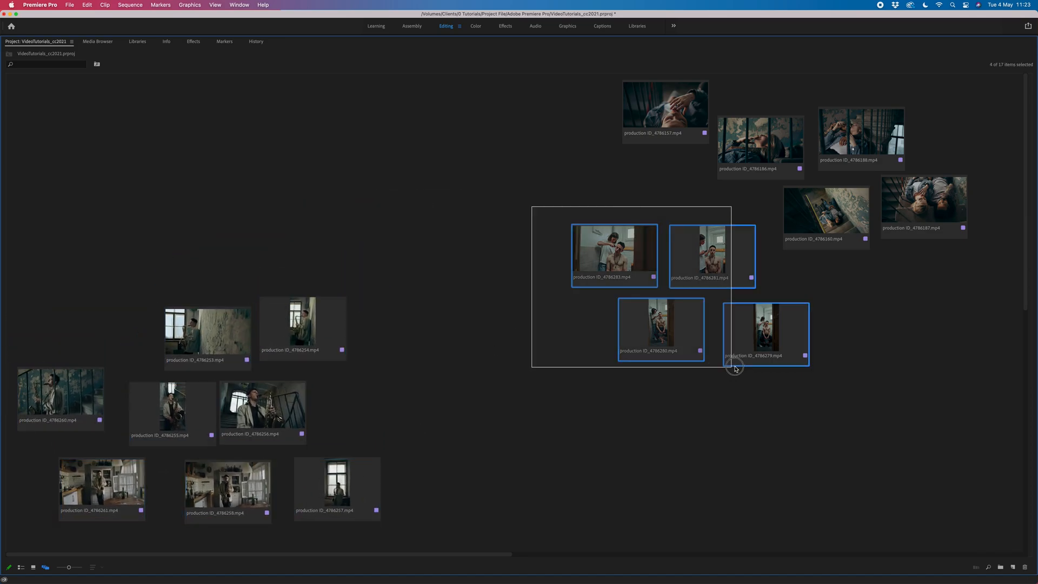
{"action": "left_click_drag", "start_coordinate": [754, 335], "coordinate": [208, 191]}
{"action": "left_click", "coordinate": [621, 153]}
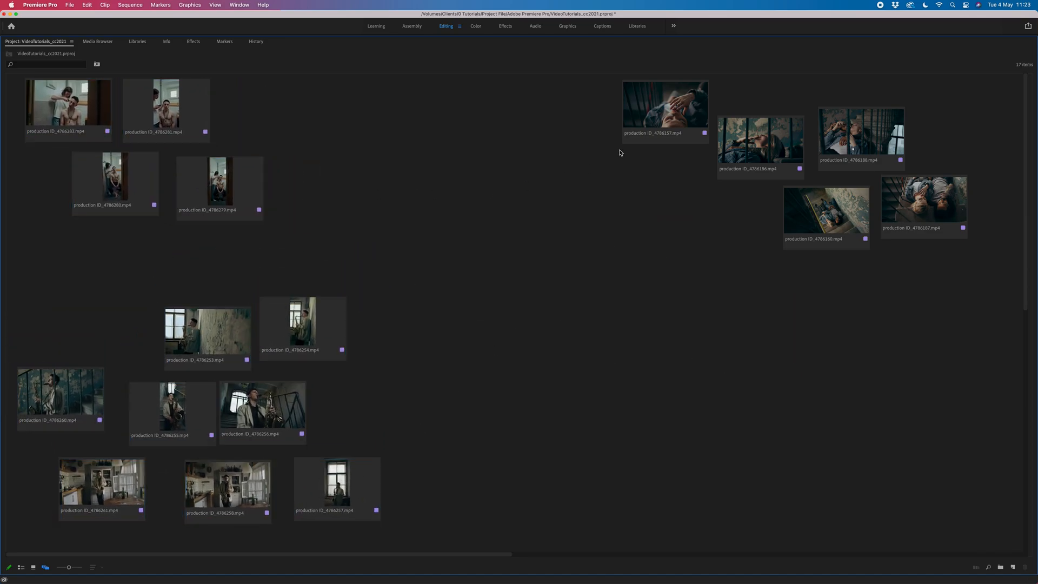
{"action": "left_click_drag", "start_coordinate": [565, 81], "coordinate": [929, 236]}
{"action": "left_click", "coordinate": [441, 220]}
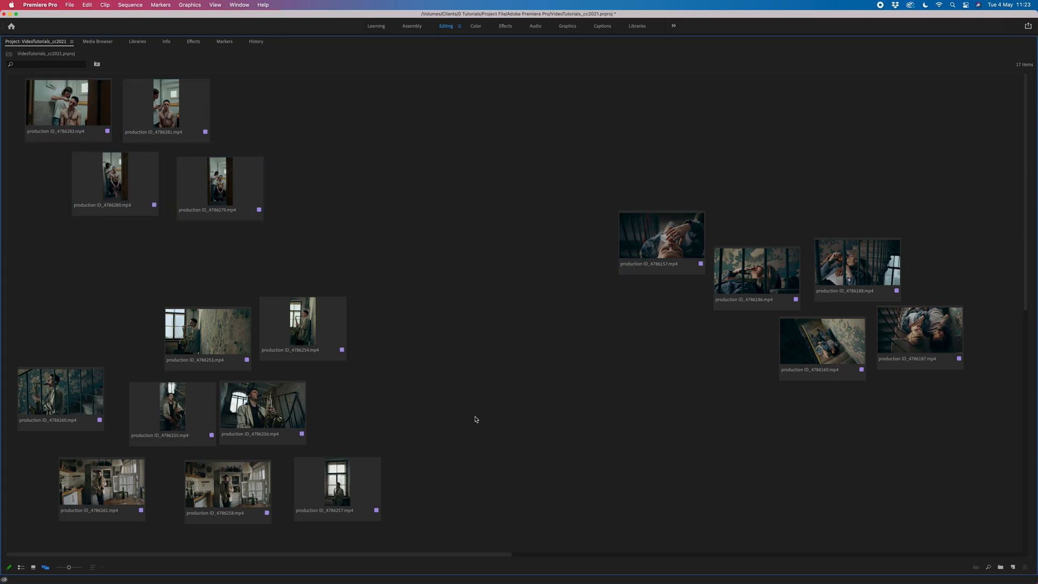
Step: Change the maximised Project panel to List View and back to Icon View, restore its normal size, and shrink the thumbnails to three per row
{"action": "left_click", "coordinate": [21, 567]}
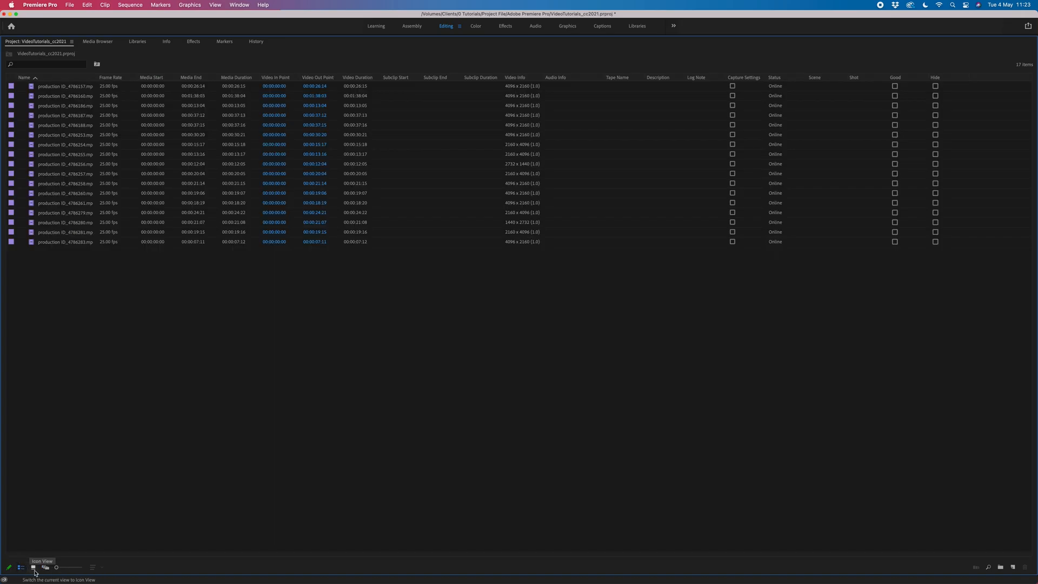
{"action": "left_click", "coordinate": [33, 567]}
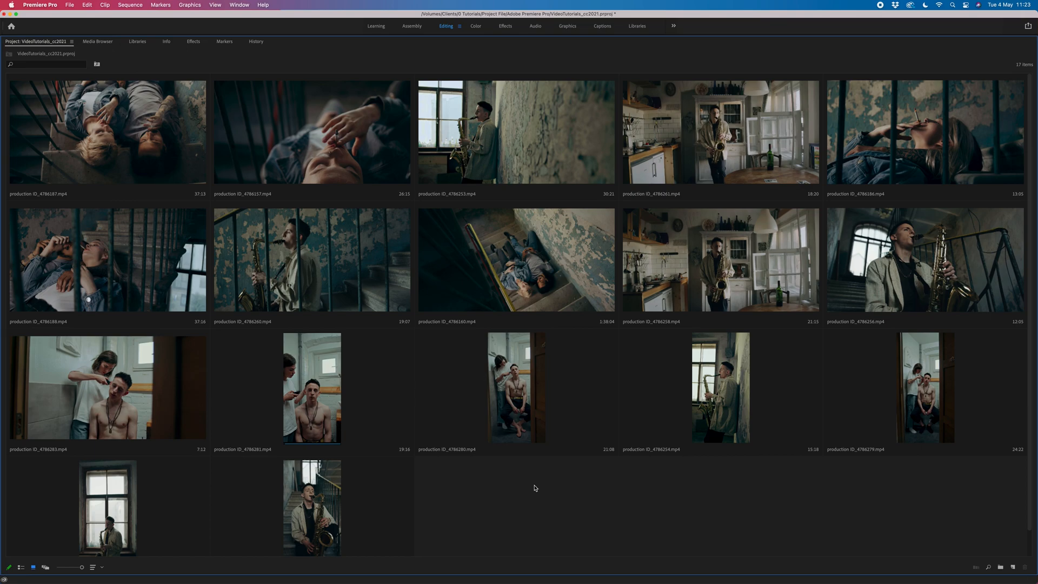
{"action": "key", "text": "grave"}
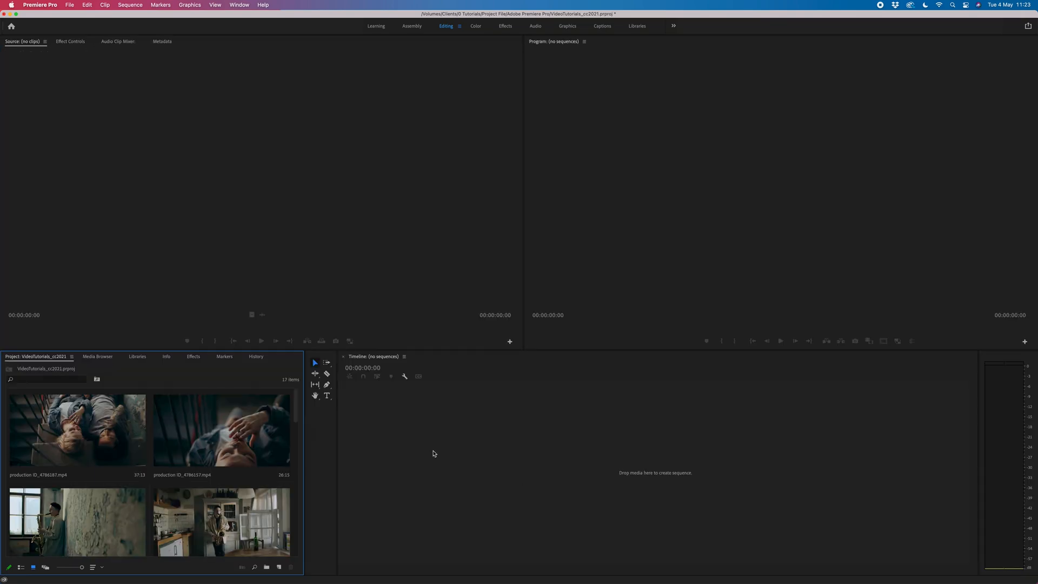
{"action": "left_click_drag", "start_coordinate": [82, 569], "coordinate": [66, 570]}
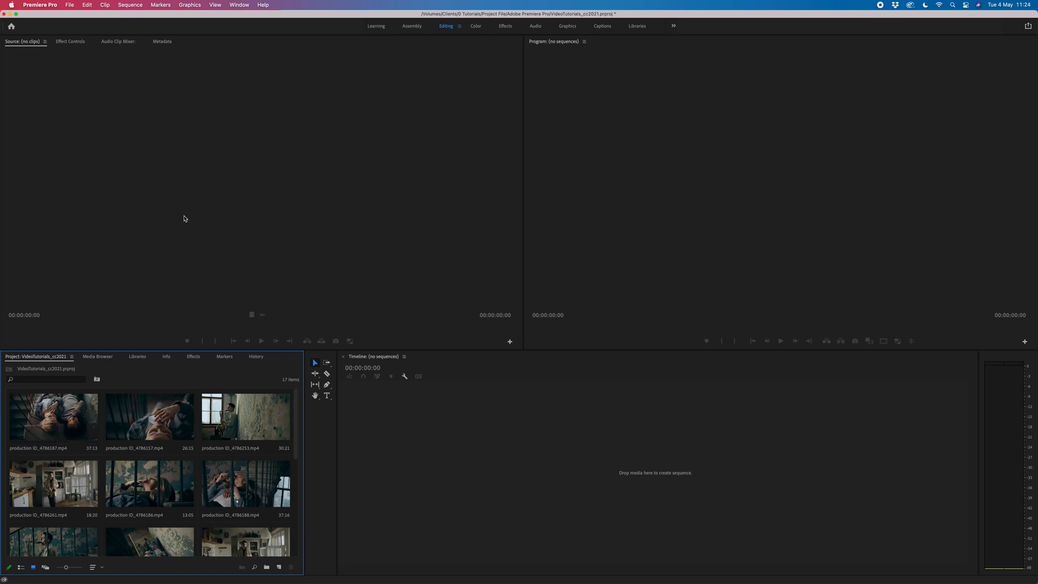
Step: Open clip production ID_4786187.mp4 in the Source Monitor and scrub its playhead back and forth between about 15 and 17 seconds
{"action": "double_click", "coordinate": [47, 416]}
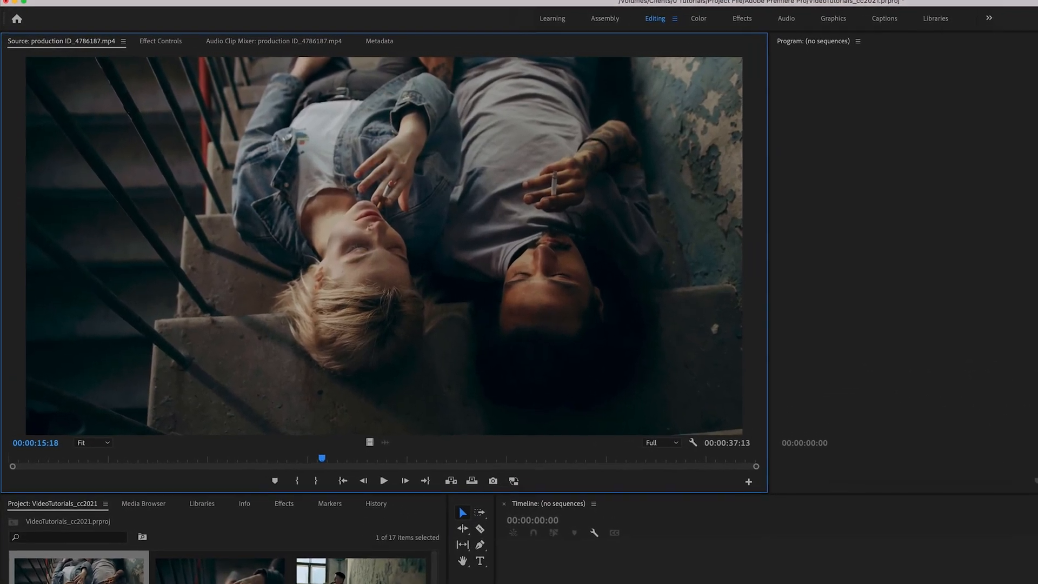
{"action": "left_click_drag", "start_coordinate": [39, 444], "coordinate": [53, 445]}
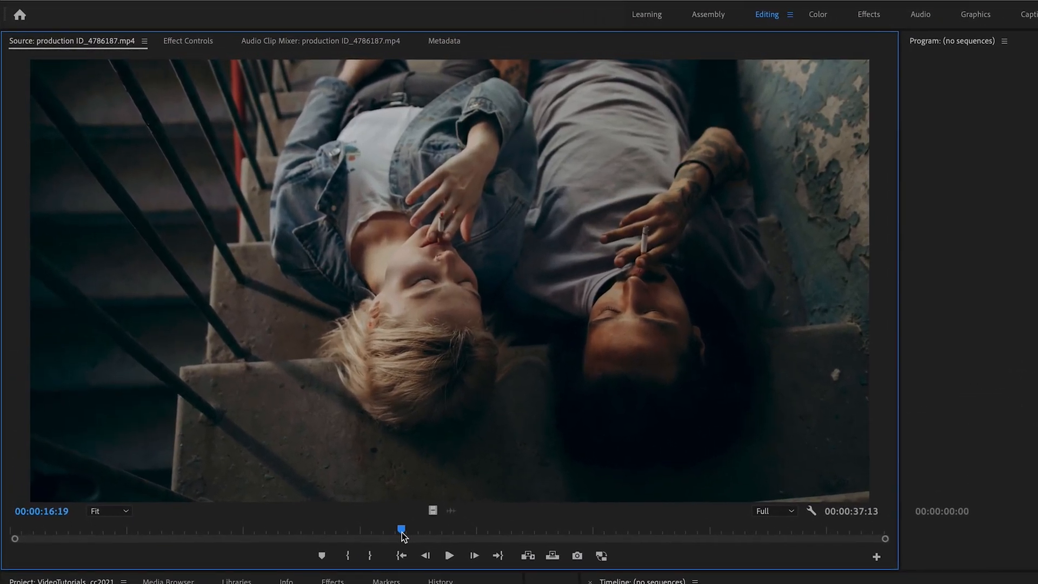
{"action": "left_click_drag", "start_coordinate": [402, 532], "coordinate": [384, 538]}
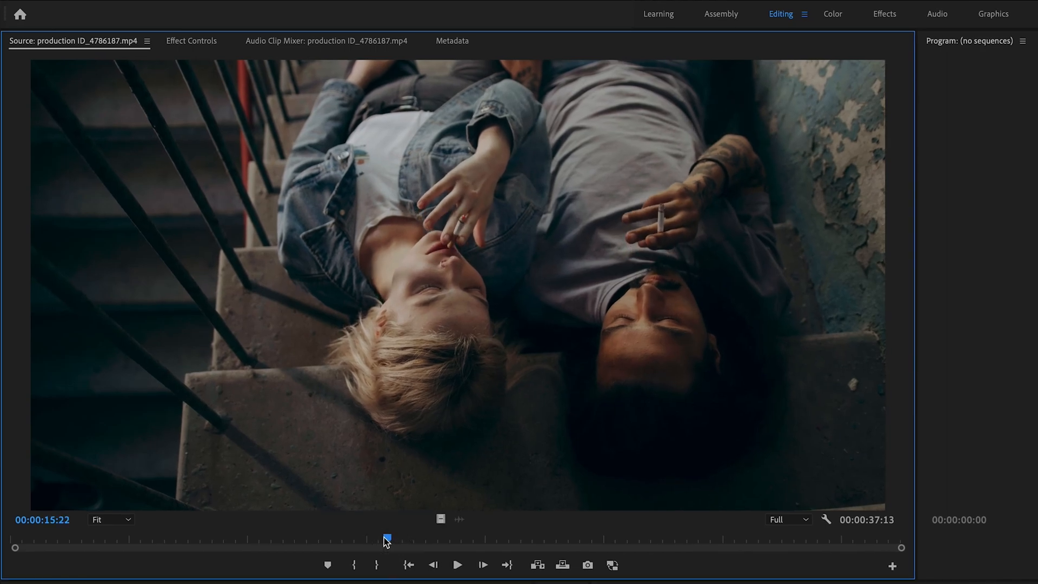
{"action": "scroll", "coordinate": [383, 539], "scroll_direction": "down", "scroll_amount": 16}
{"action": "scroll", "coordinate": [384, 539], "scroll_direction": "up", "scroll_amount": 2}
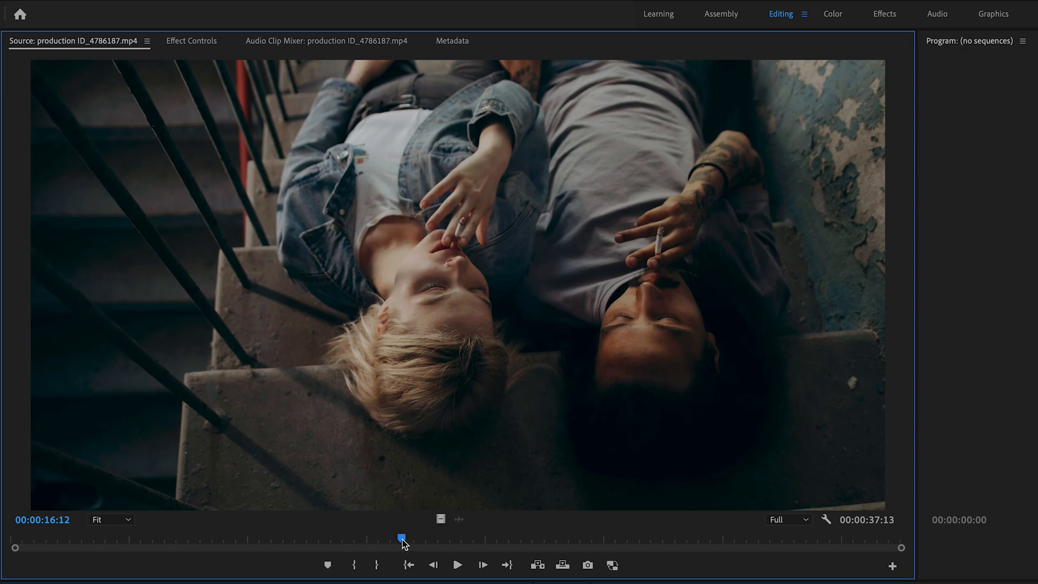
{"action": "left_click_drag", "start_coordinate": [402, 541], "coordinate": [431, 541]}
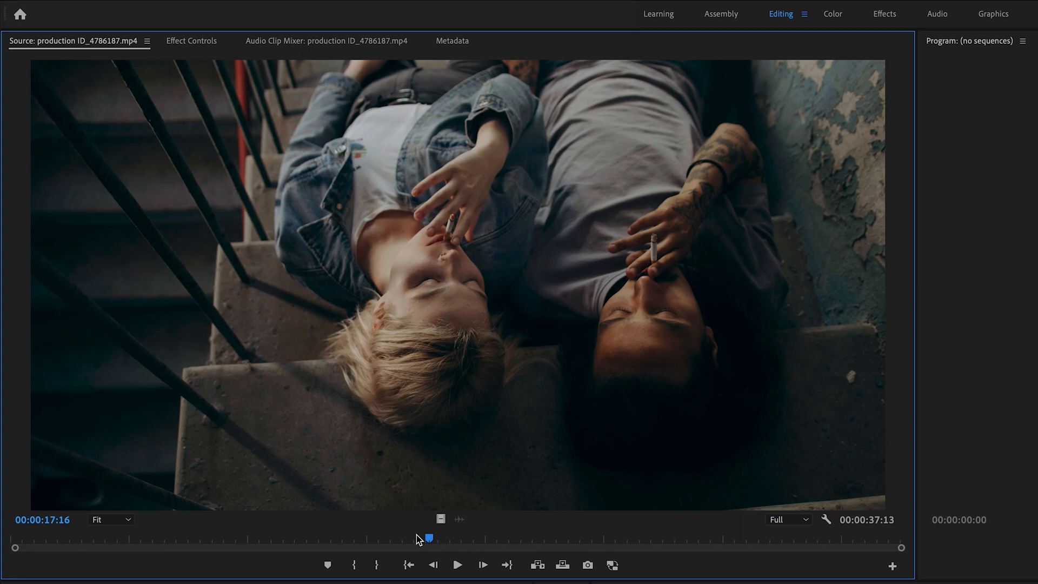
Step: Briefly play the open clip and jog its playhead in small steps forwards to about 19 seconds and back to about 13 seconds
{"action": "key", "text": "space"}
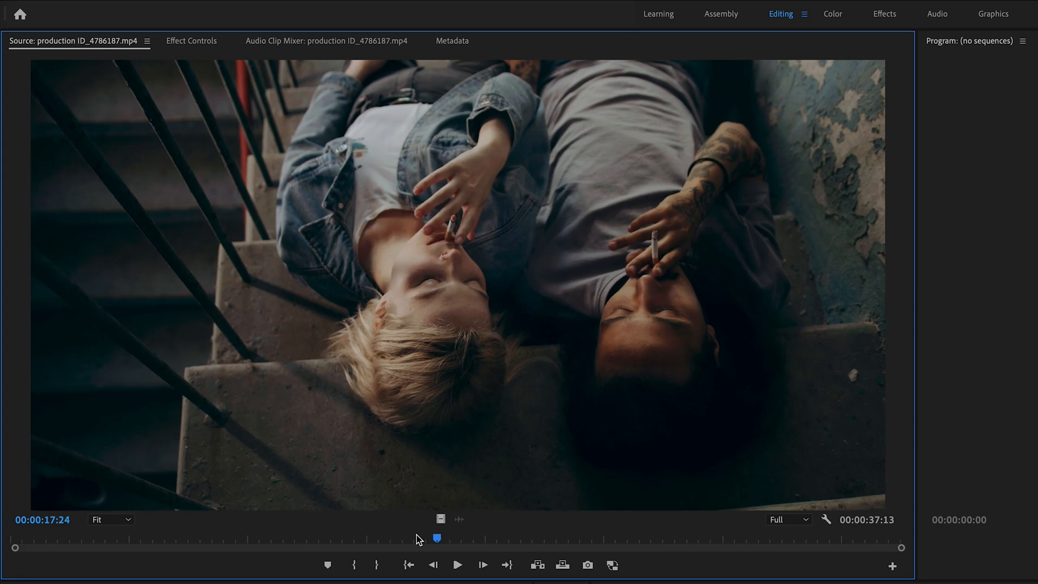
{"action": "left_click_drag", "start_coordinate": [417, 538], "coordinate": [413, 538]}
{"action": "scroll", "coordinate": [414, 534], "scroll_direction": "up", "scroll_amount": 15}
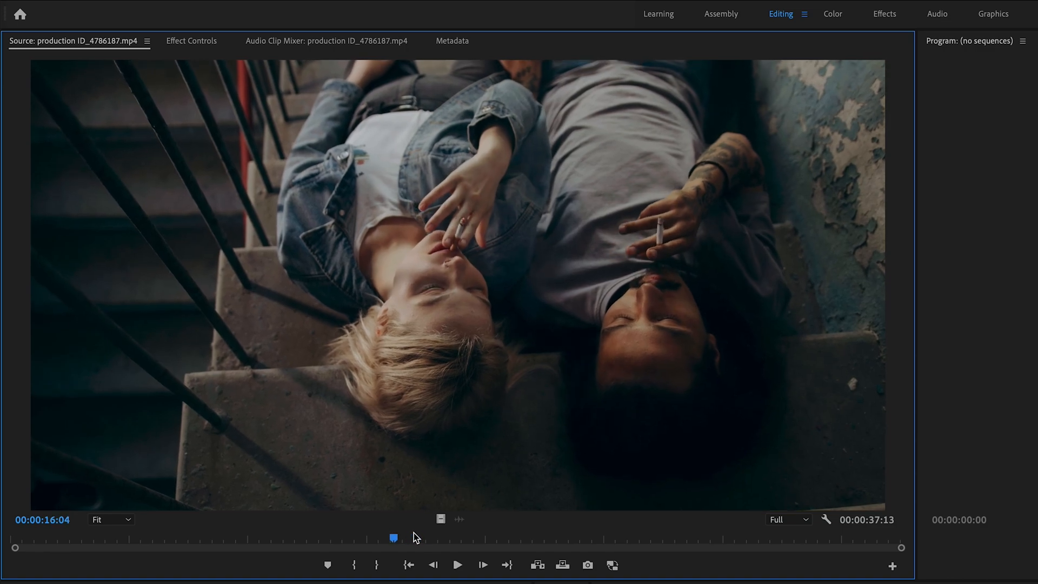
{"action": "scroll", "coordinate": [413, 533], "scroll_direction": "down", "scroll_amount": 10}
{"action": "scroll", "coordinate": [414, 536], "scroll_direction": "down", "scroll_amount": 5}
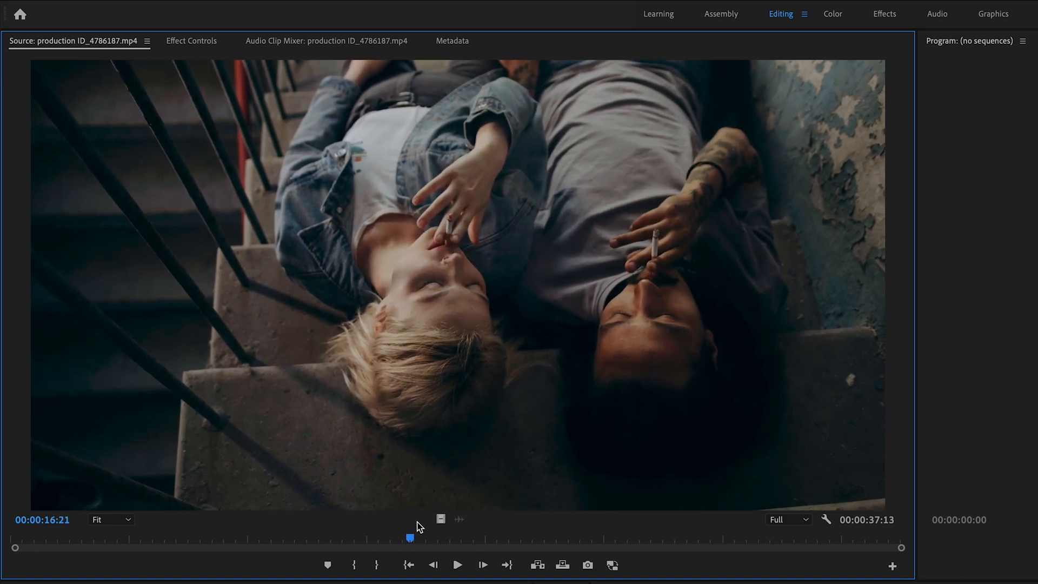
{"action": "scroll", "coordinate": [419, 527], "scroll_direction": "down", "scroll_amount": 20}
{"action": "scroll", "coordinate": [419, 527], "scroll_direction": "down", "scroll_amount": 20}
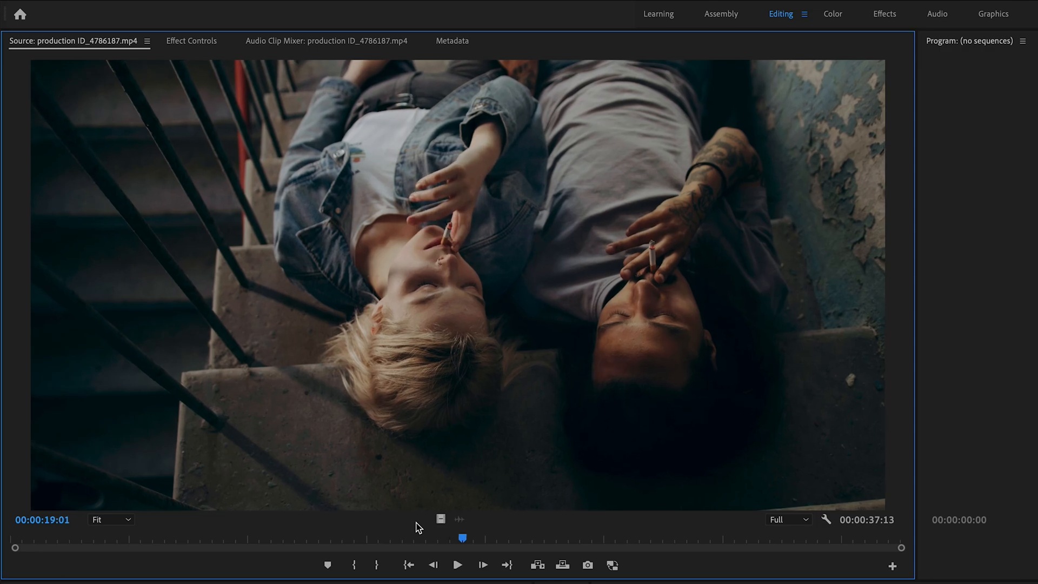
{"action": "scroll", "coordinate": [418, 528], "scroll_direction": "up", "scroll_amount": 20}
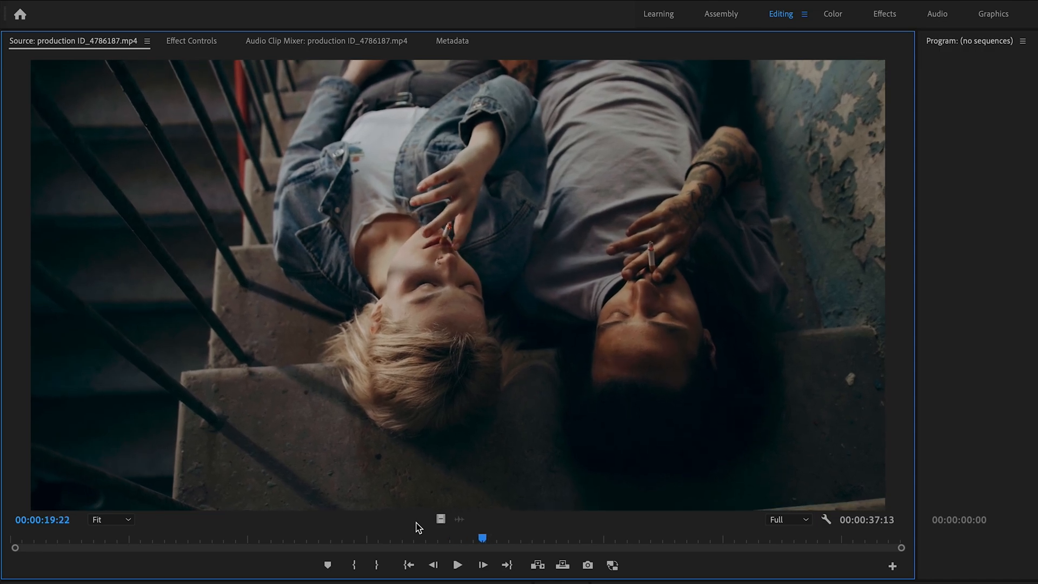
{"action": "scroll", "coordinate": [417, 523], "scroll_direction": "up", "scroll_amount": 20}
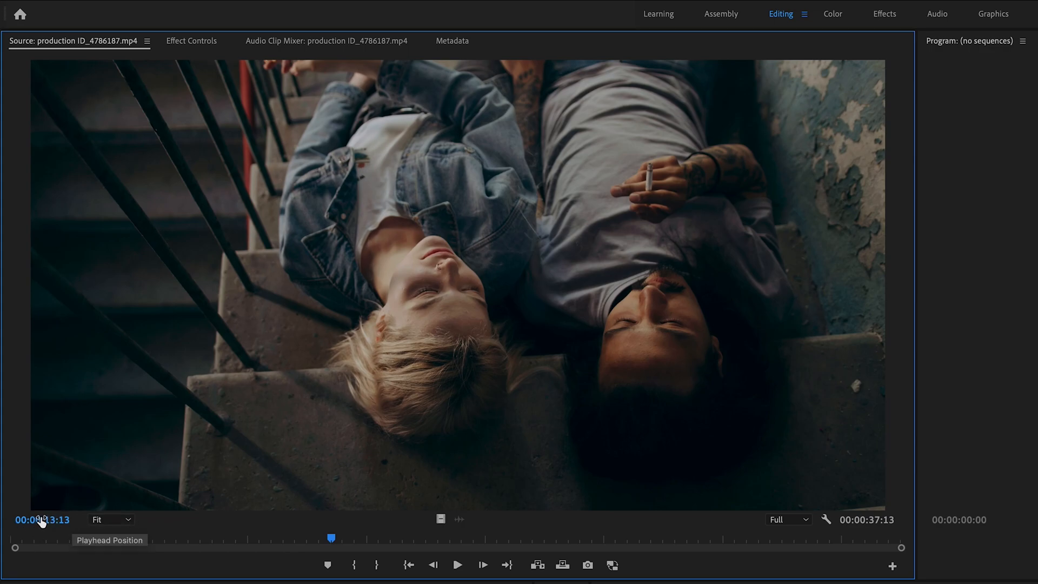
Step: Scrub the clip forwards and backwards through its playhead position timecode, and start and stop normal playback
{"action": "left_click_drag", "start_coordinate": [38, 522], "coordinate": [422, 523]}
{"action": "left_click_drag", "start_coordinate": [498, 523], "coordinate": [216, 522]}
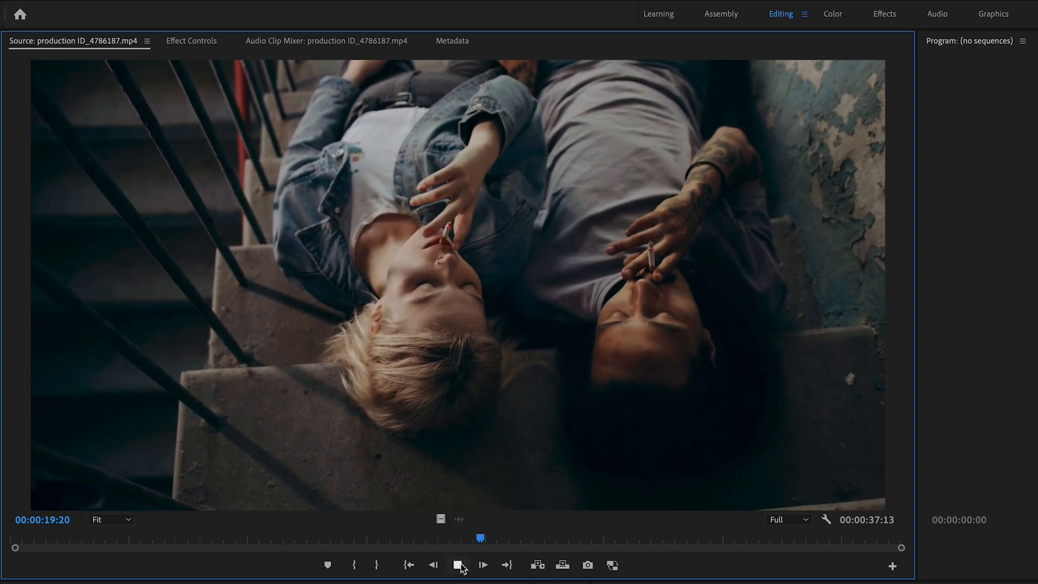
{"action": "left_click", "coordinate": [458, 567]}
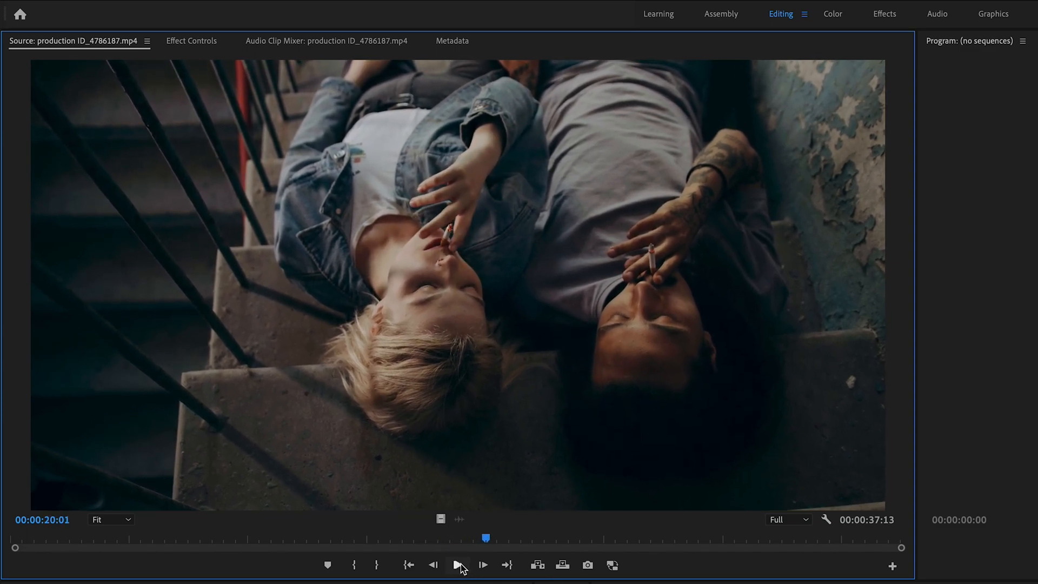
{"action": "left_click", "coordinate": [458, 566]}
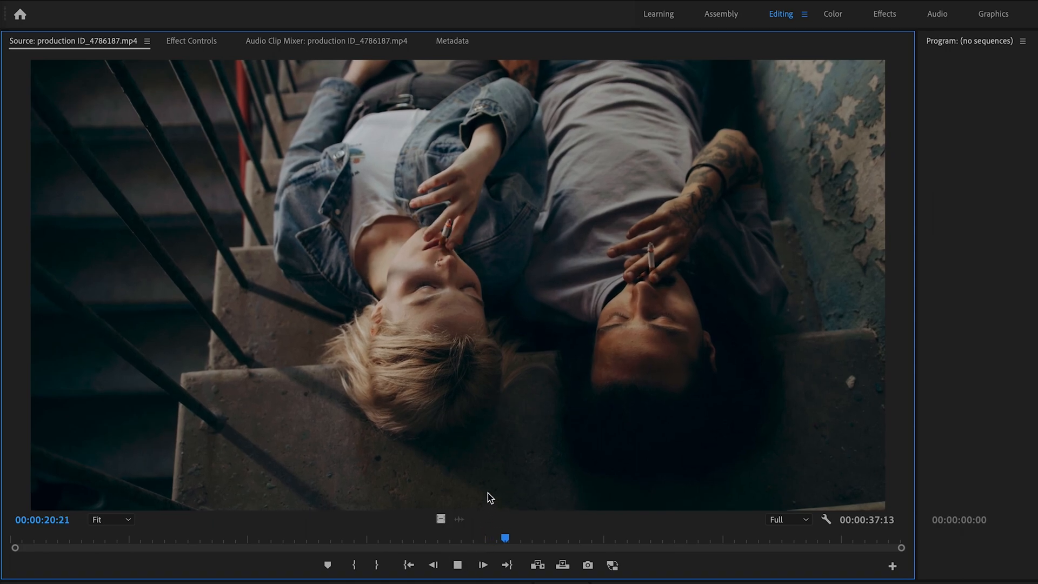
{"action": "key", "text": "space"}
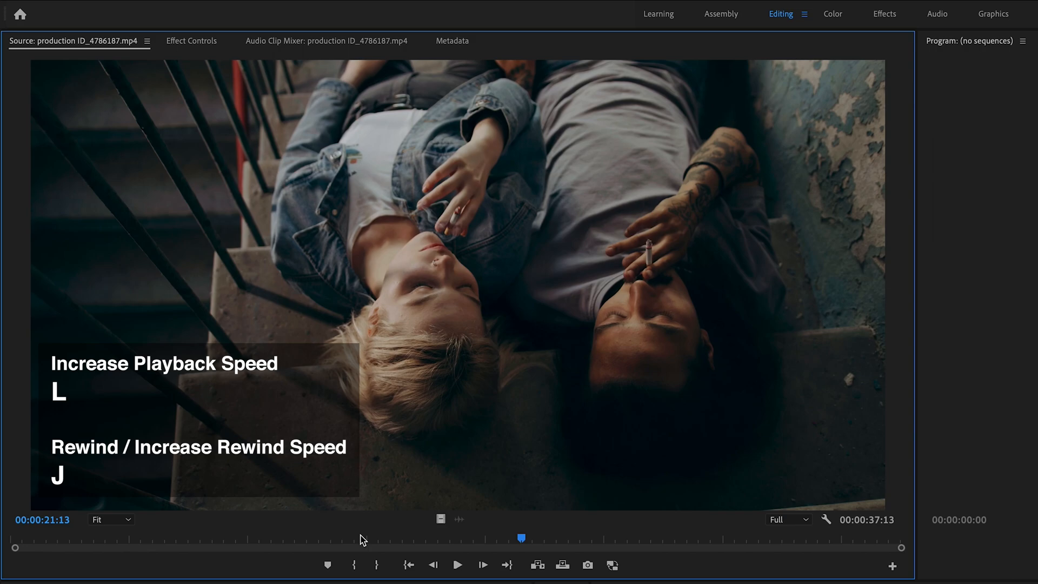
Step: Play the clip forwards at increasing speed, restart from near its beginning, and rewind it at increasing speed
{"action": "key", "text": "l"}
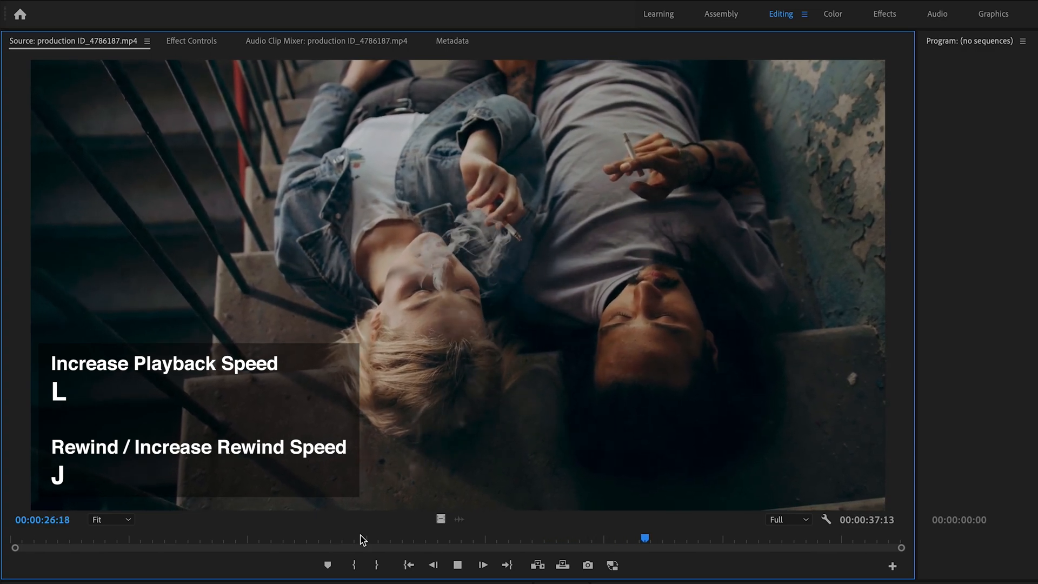
{"action": "key", "text": "l"}
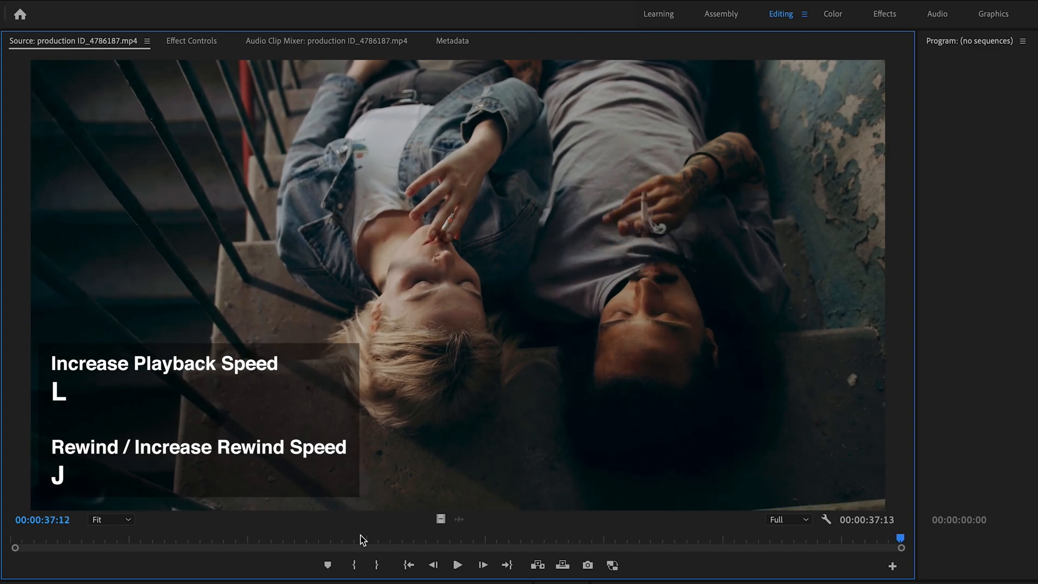
{"action": "left_click_drag", "start_coordinate": [151, 538], "coordinate": [6, 538]}
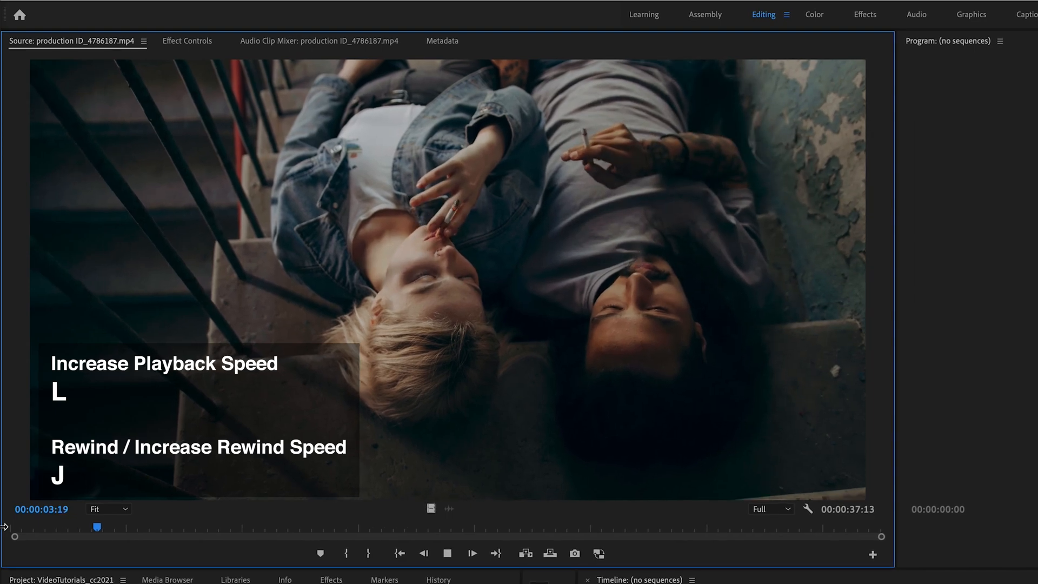
{"action": "key", "text": "l"}
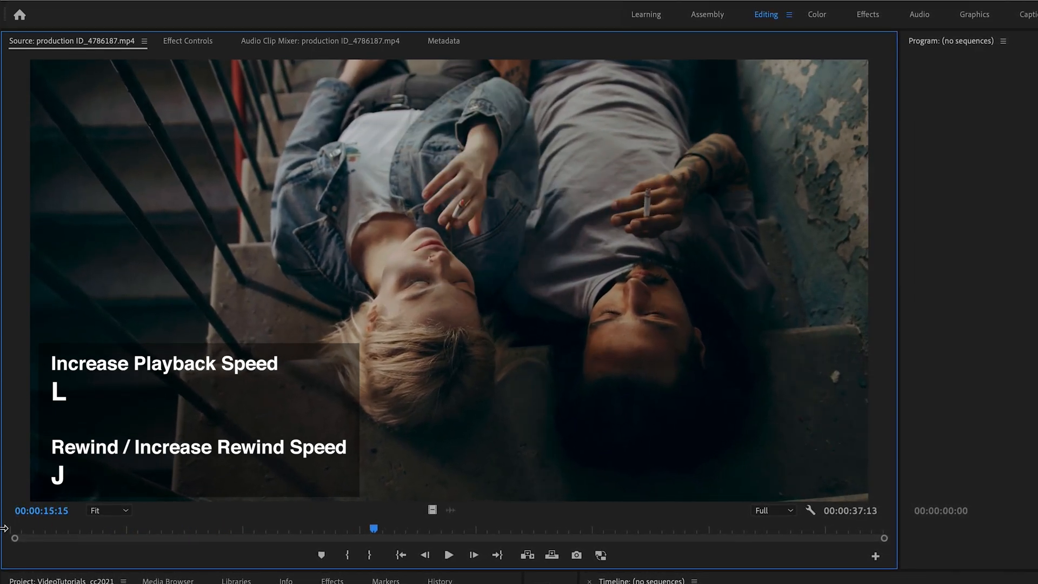
{"action": "key", "text": "j"}
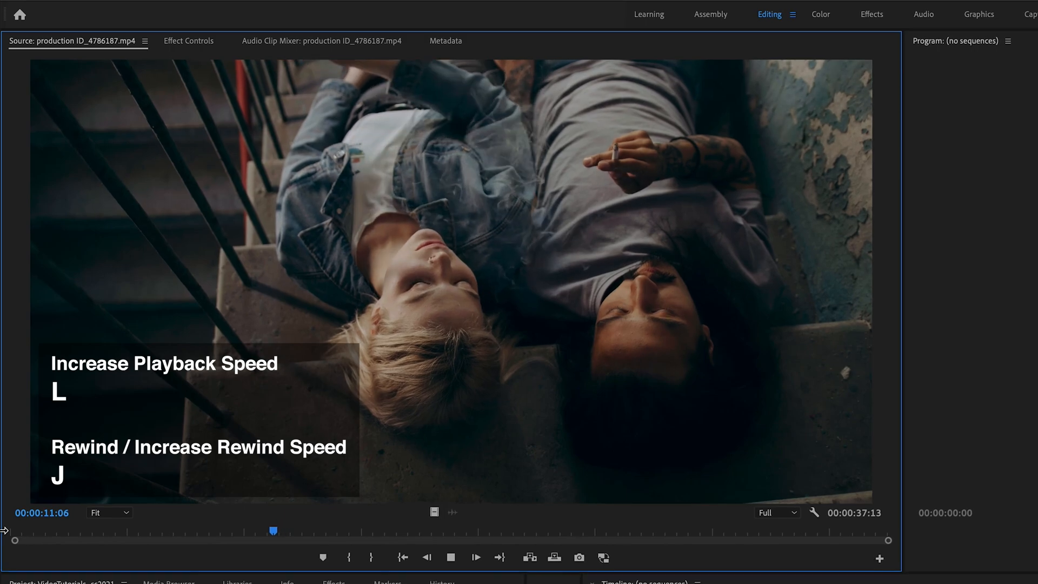
{"action": "key", "text": "j"}
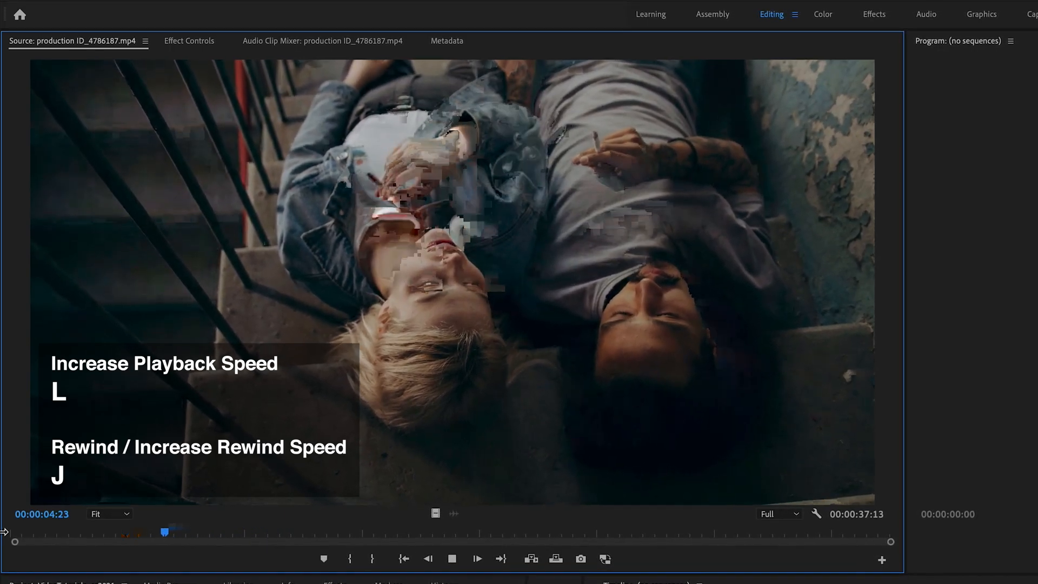
Step: Stop the rewinding clip, play it forwards at increased speed, and move its playhead to about 8 seconds
{"action": "key", "text": "k"}
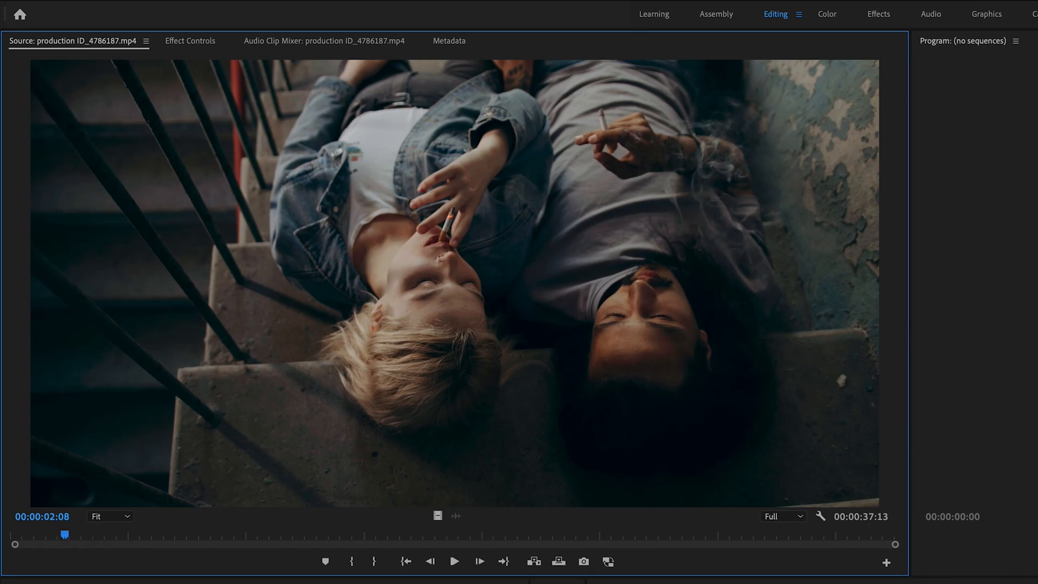
{"action": "mouse_move", "coordinate": [49, 522]}
{"action": "left_mouse_down"}
{"action": "mouse_move", "coordinate": [79, 522]}
{"action": "mouse_move", "coordinate": [41, 523]}
{"action": "left_mouse_up"}
{"action": "key", "text": "l"}
{"action": "key", "text": "l"}
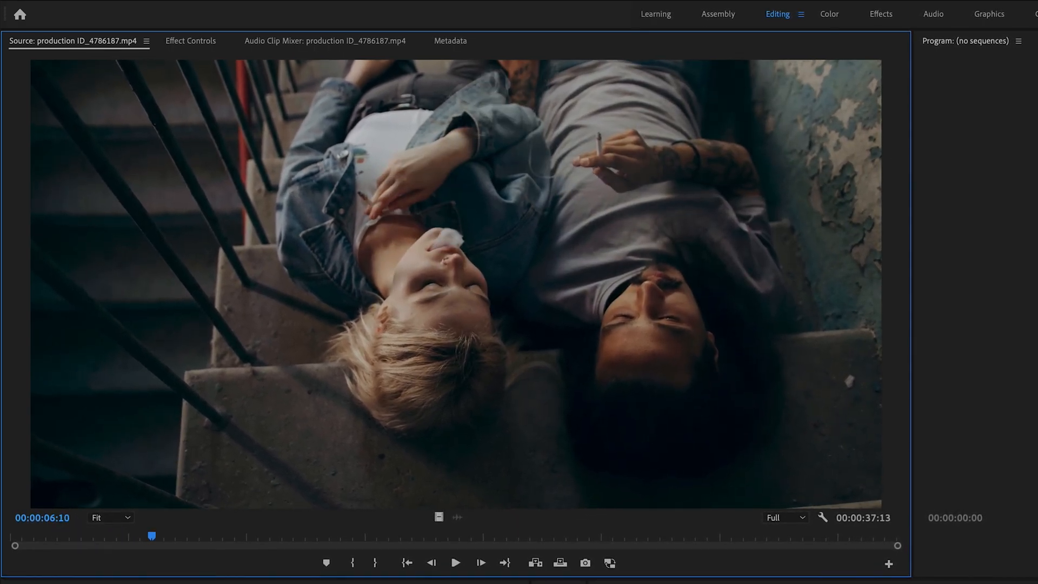
{"action": "left_click_drag", "start_coordinate": [152, 536], "coordinate": [218, 536]}
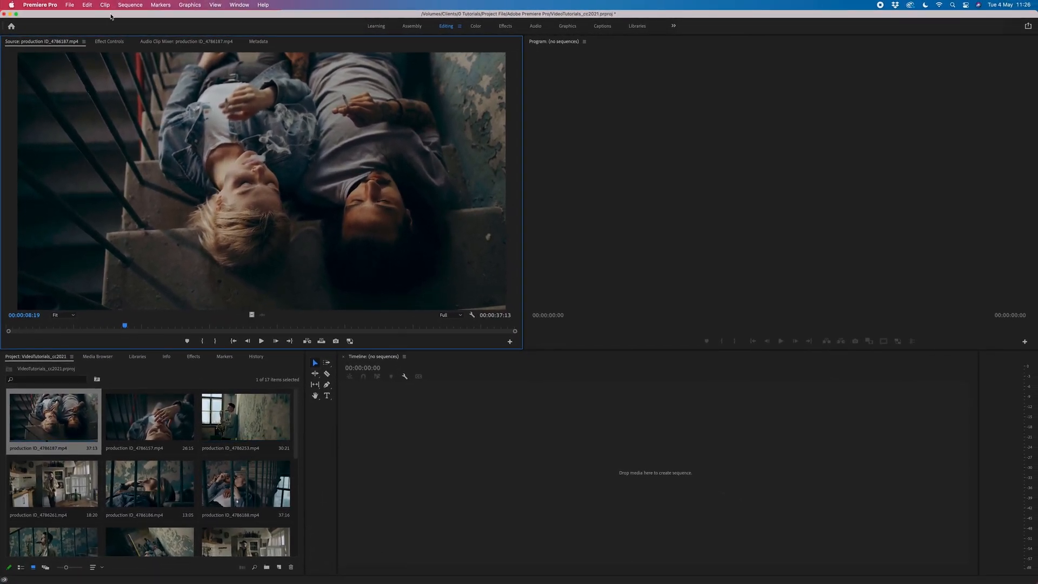
{"action": "left_click", "coordinate": [298, 413]}
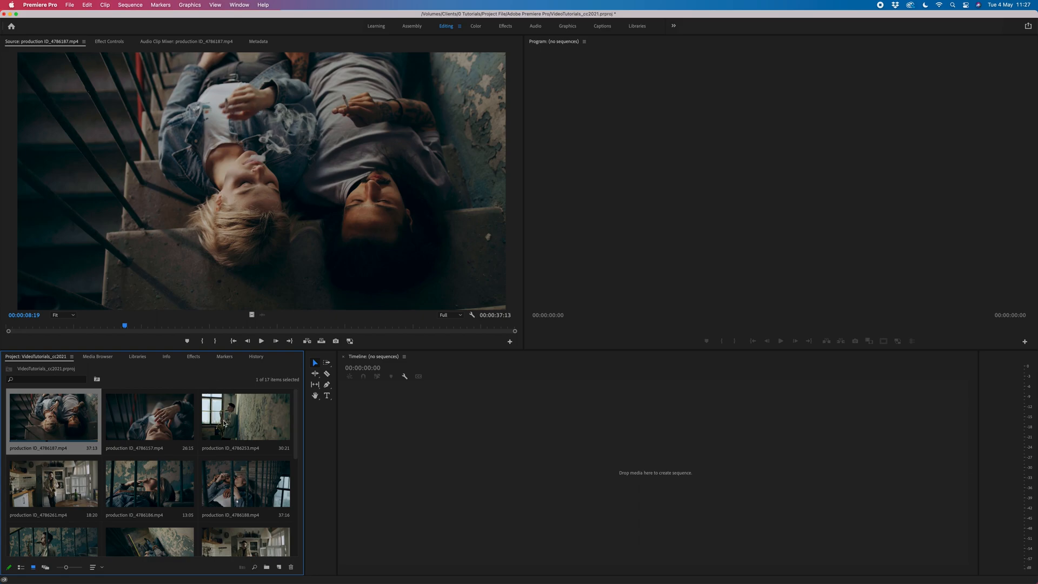
{"action": "scroll", "coordinate": [225, 423], "scroll_direction": "down", "scroll_amount": 5}
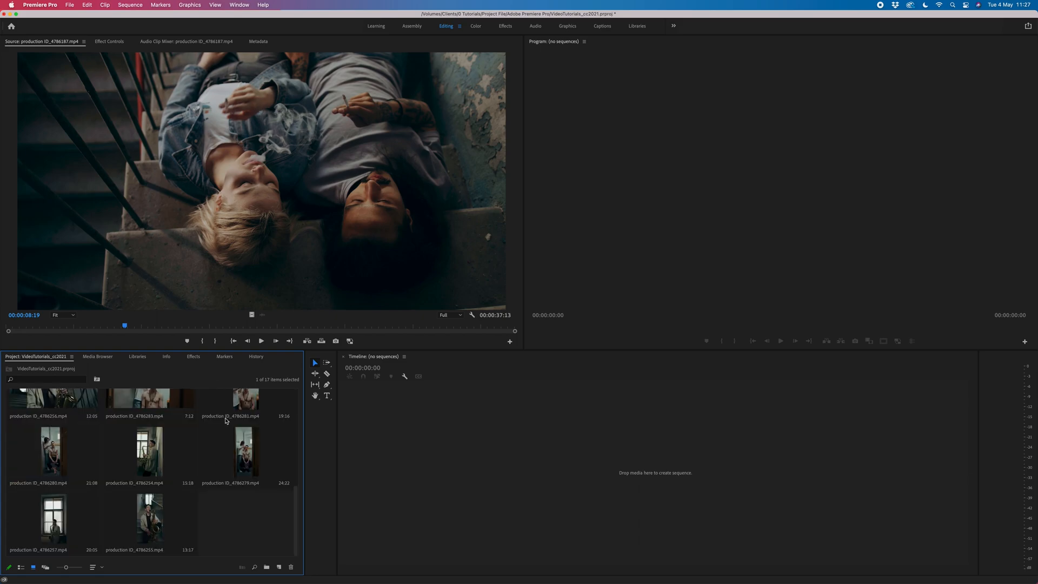
{"action": "right_click", "coordinate": [235, 515]}
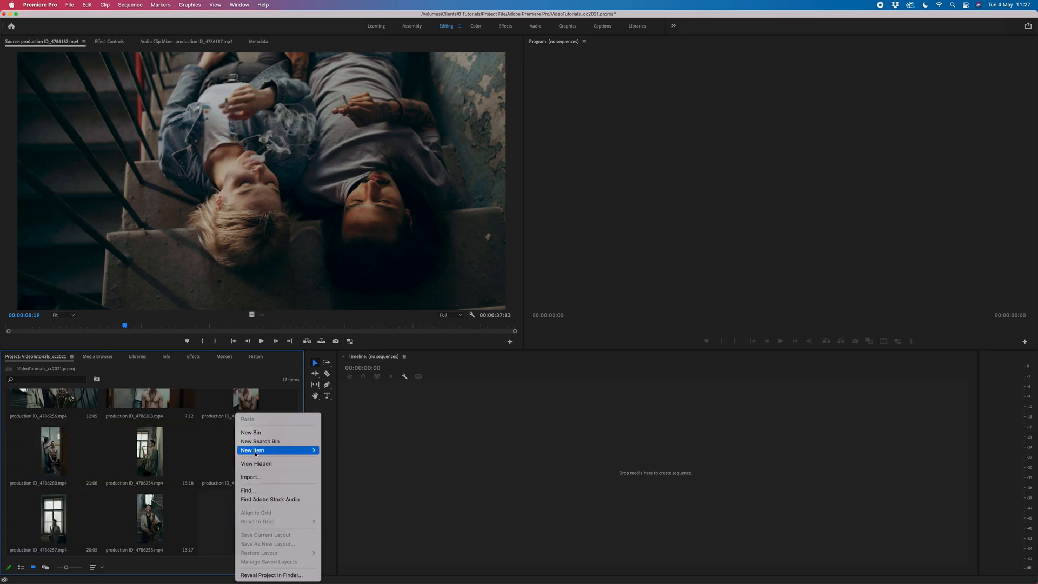
{"action": "mouse_move", "coordinate": [265, 451]}
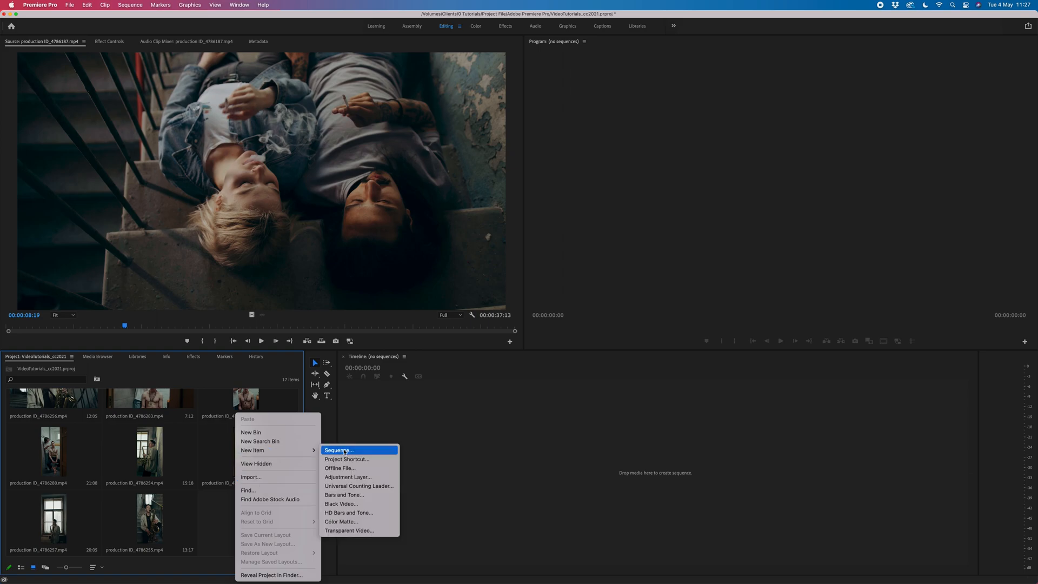
{"action": "left_click", "coordinate": [213, 502]}
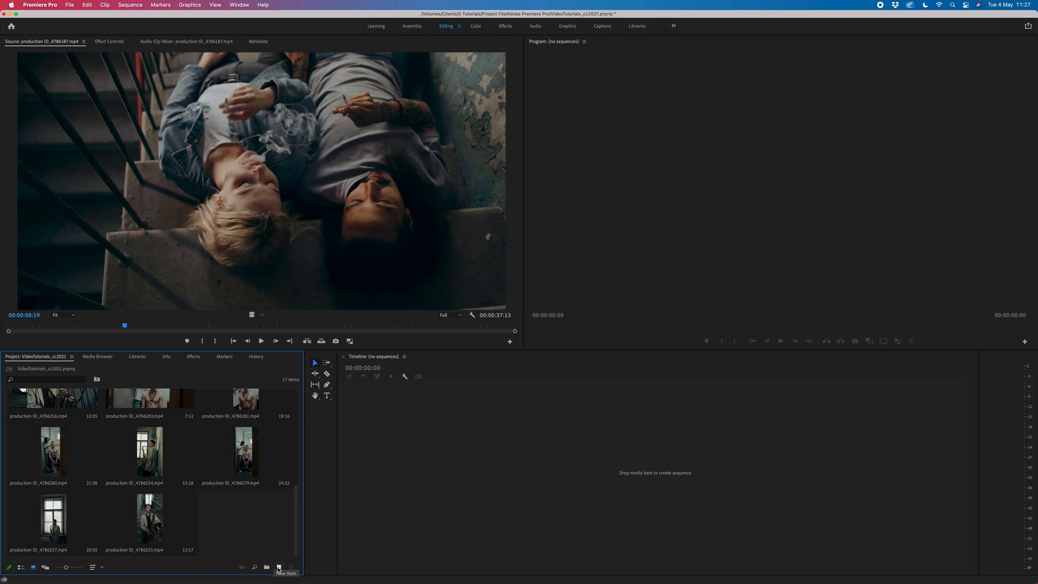
{"action": "left_click", "coordinate": [279, 568]}
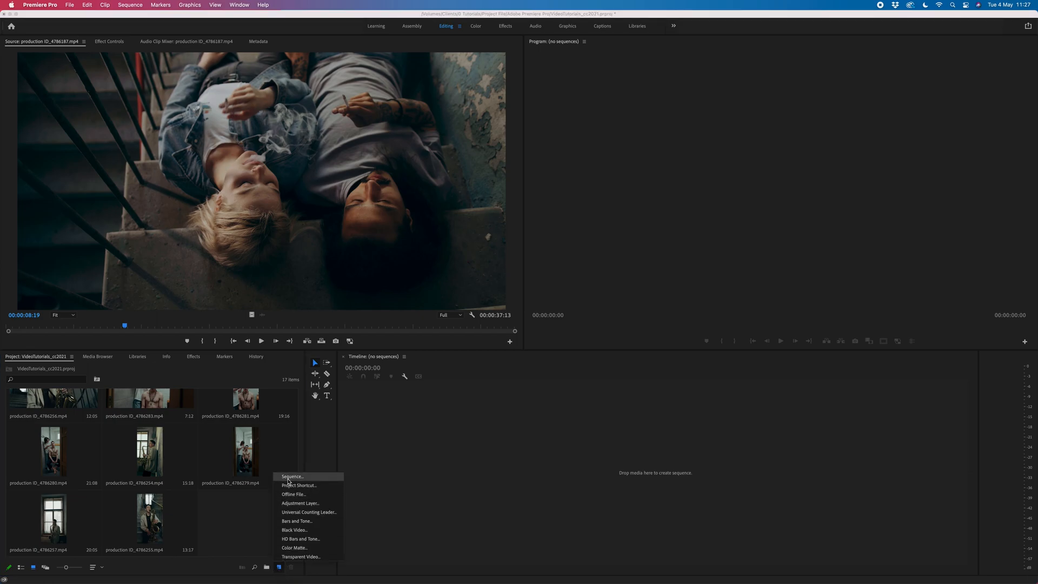
{"action": "left_click", "coordinate": [244, 502]}
{"action": "left_click", "coordinate": [72, 5]}
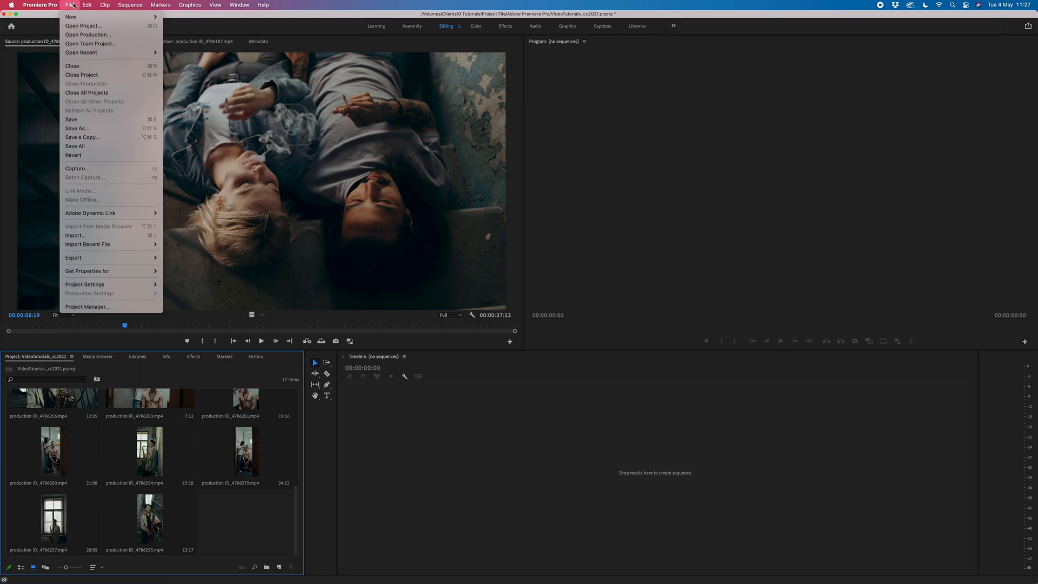
{"action": "mouse_move", "coordinate": [76, 17]}
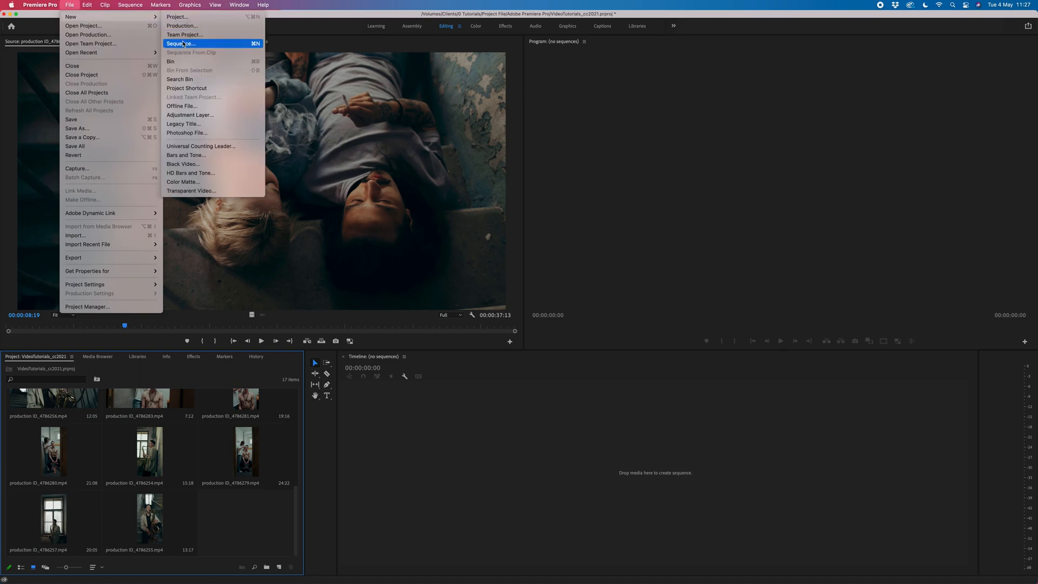
{"action": "mouse_move", "coordinate": [134, 5]}
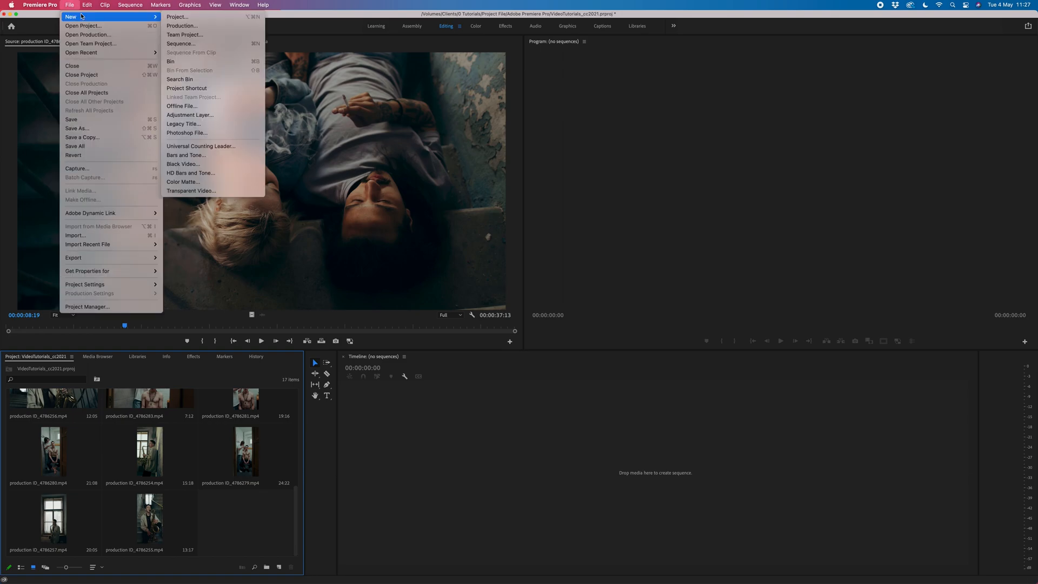
{"action": "left_click", "coordinate": [263, 545]}
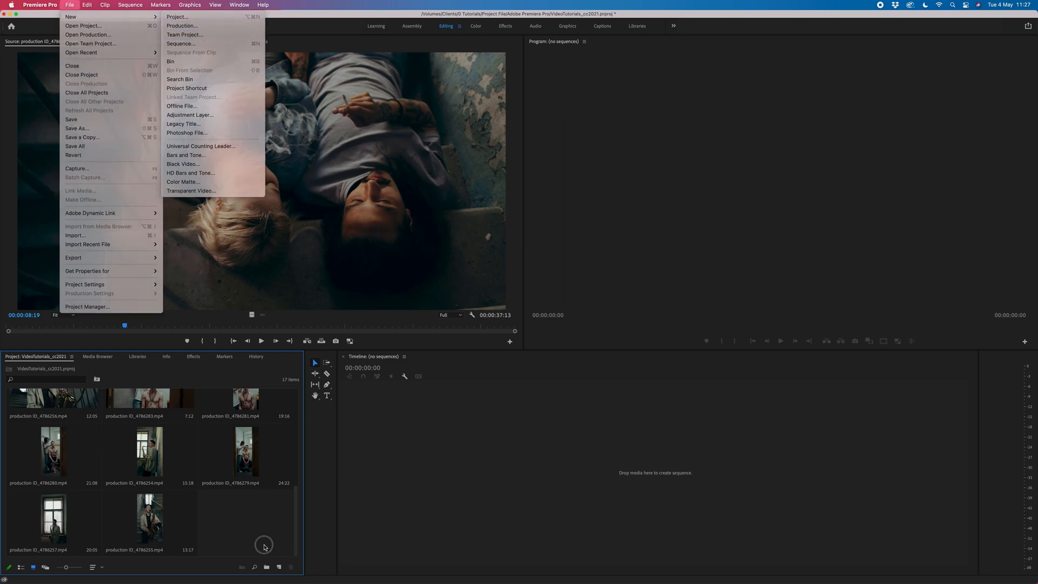
Step: Create a sequence in the empty timeline from clip production ID_4786187.mp4
{"action": "scroll", "coordinate": [142, 417], "scroll_direction": "up", "scroll_amount": 5}
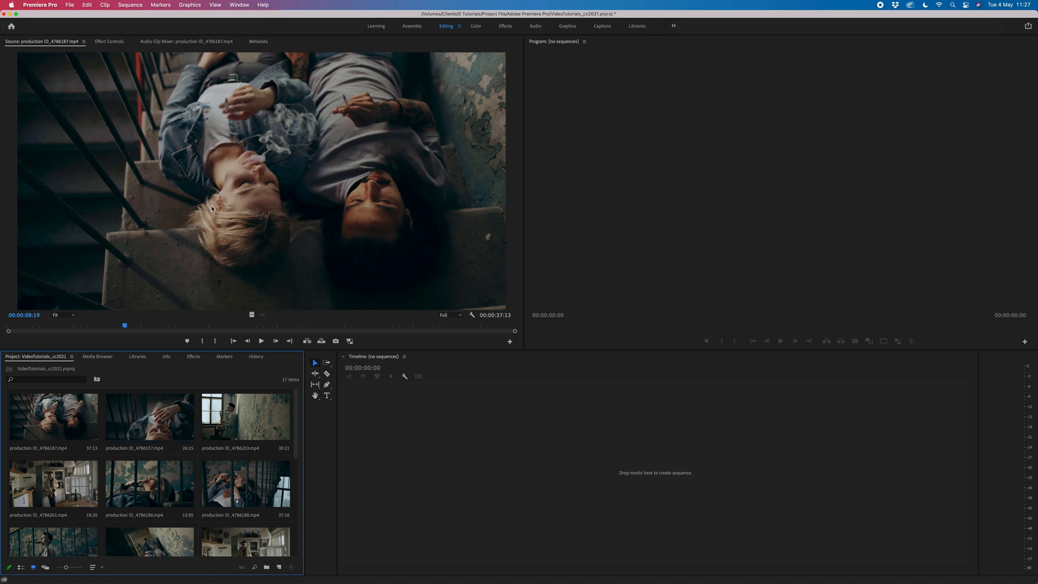
{"action": "left_click", "coordinate": [80, 411]}
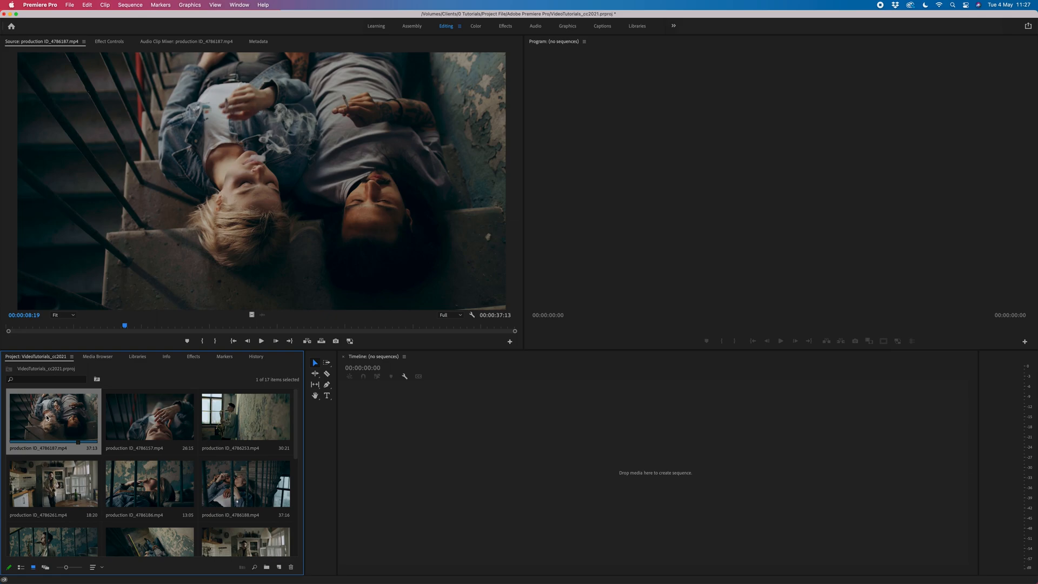
{"action": "left_click_drag", "start_coordinate": [48, 415], "coordinate": [590, 459]}
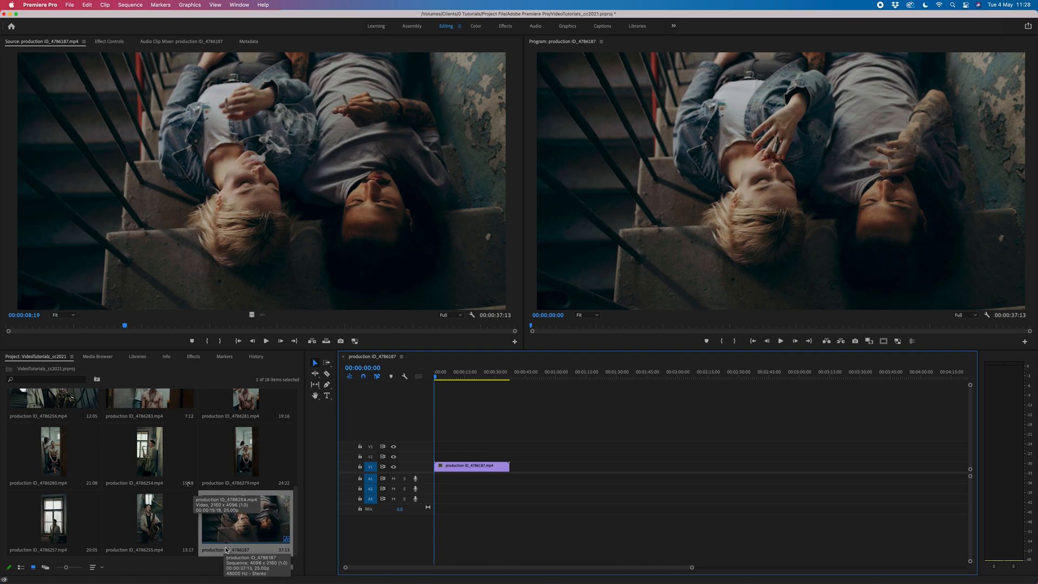
Step: Compare the source clip with the sequence production ID_4786187 in the project, and clear that sequence
{"action": "scroll", "coordinate": [135, 476], "scroll_direction": "up", "scroll_amount": 5}
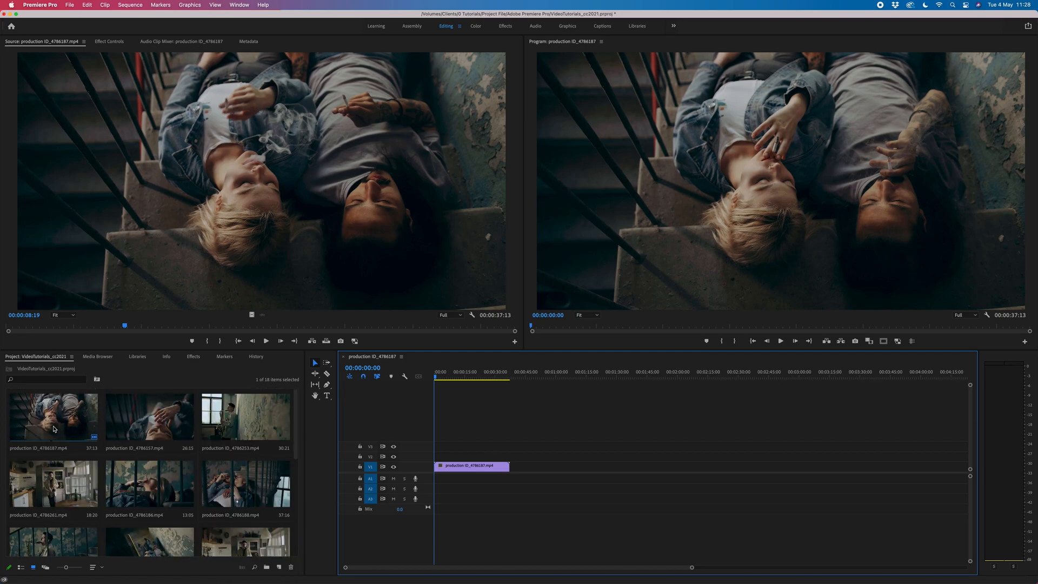
{"action": "scroll", "coordinate": [163, 478], "scroll_direction": "down", "scroll_amount": 5}
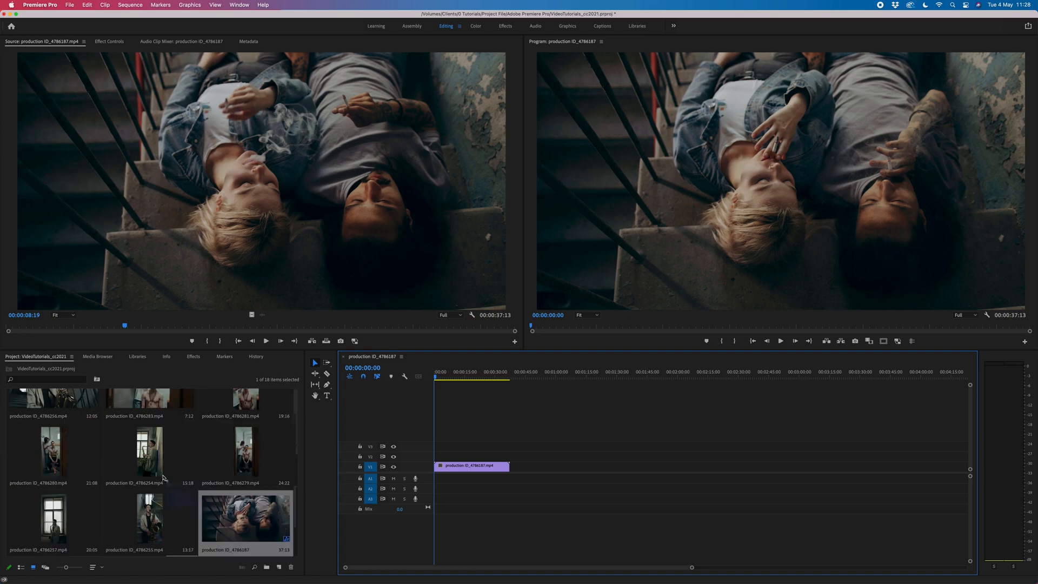
{"action": "right_click", "coordinate": [247, 523]}
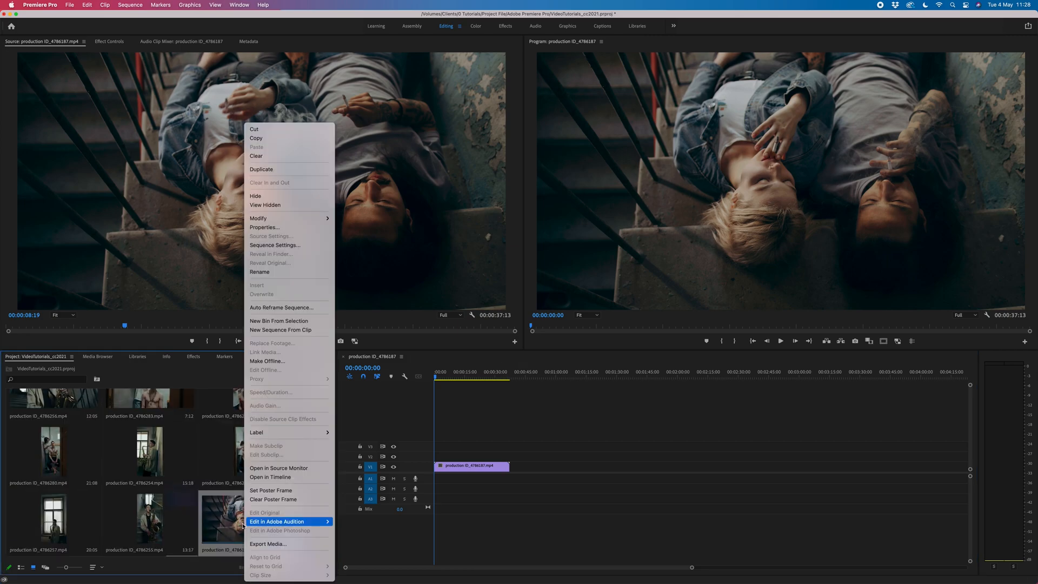
{"action": "left_click", "coordinate": [264, 158]}
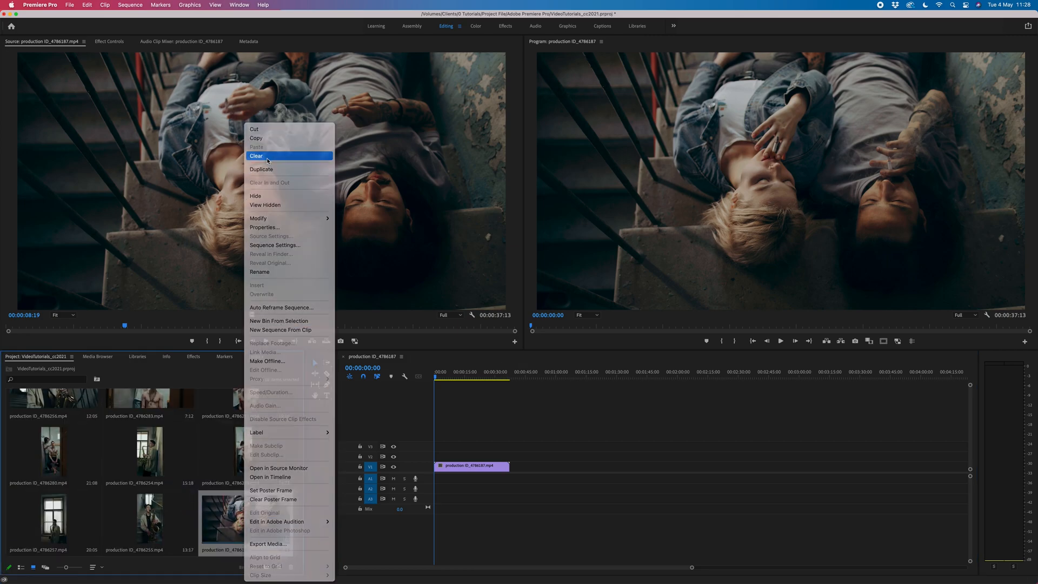
{"action": "left_click", "coordinate": [194, 518]}
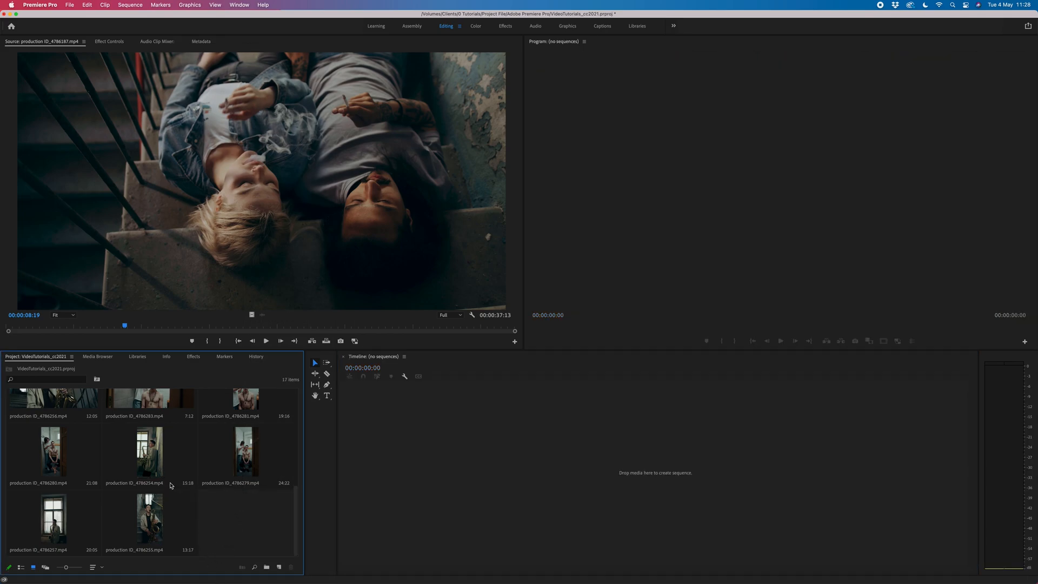
Step: Start a new sequence, collapse the ARRI preset folder, and show the sequence's detailed settings
{"action": "left_click", "coordinate": [72, 5]}
{"action": "mouse_move", "coordinate": [76, 17]}
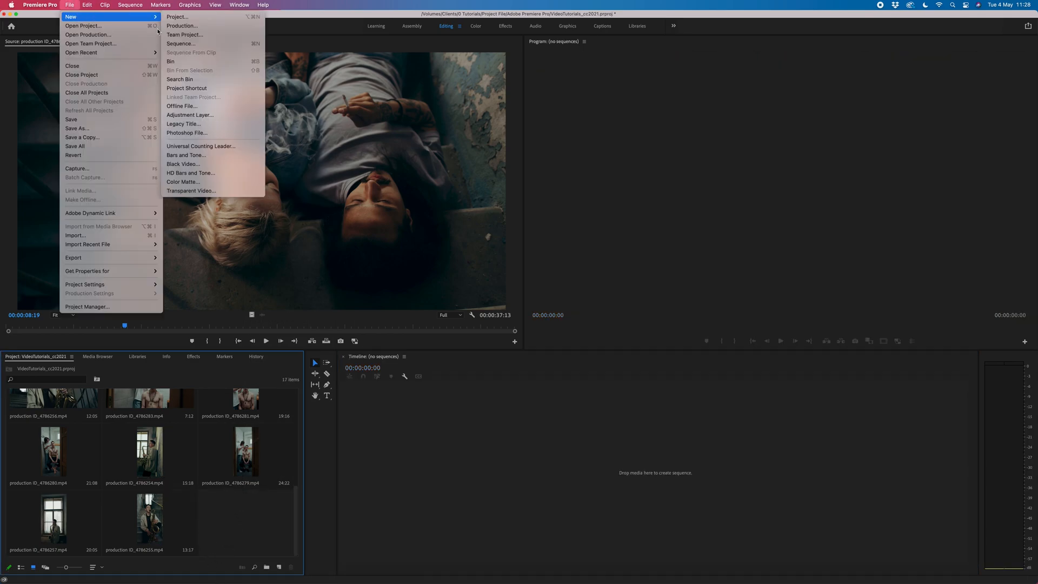
{"action": "left_click", "coordinate": [180, 43]}
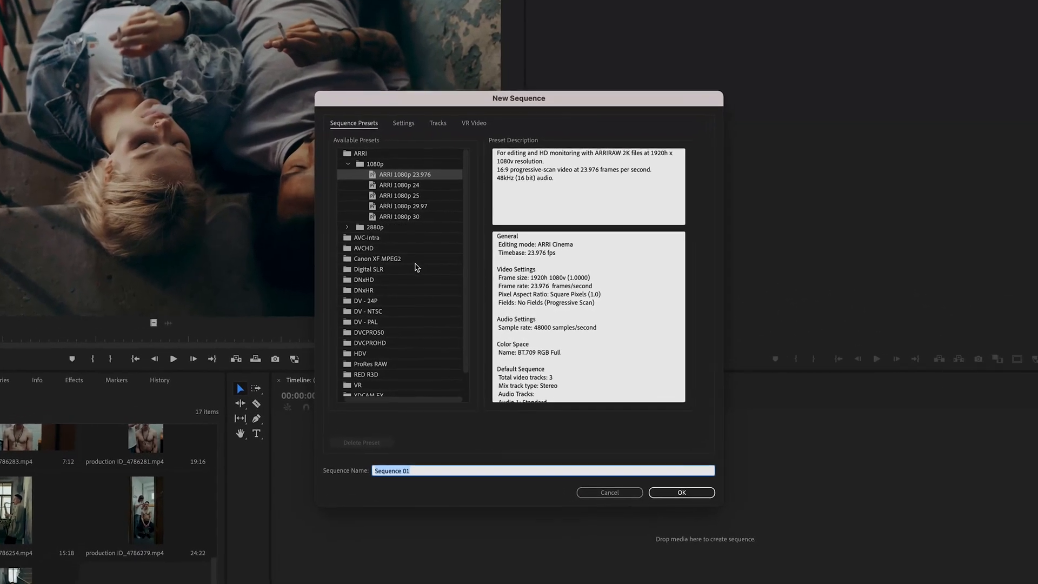
{"action": "left_click", "coordinate": [337, 157]}
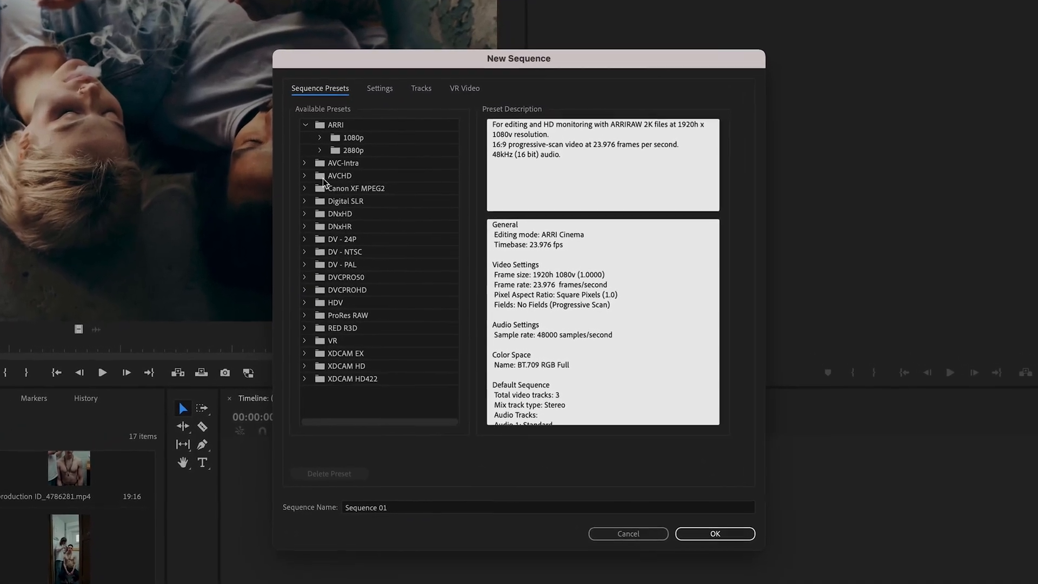
{"action": "left_click", "coordinate": [298, 119]}
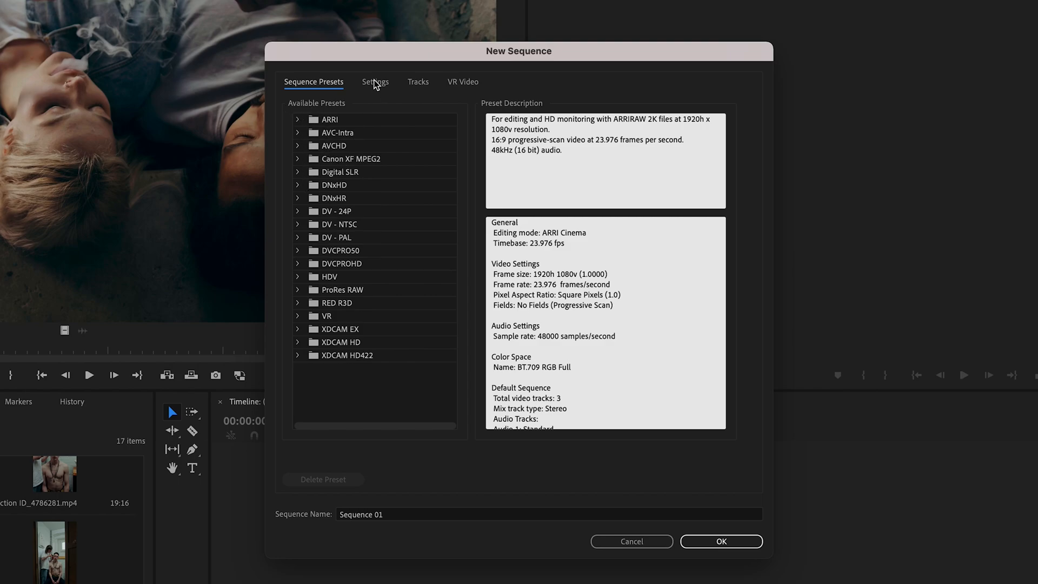
{"action": "left_click", "coordinate": [363, 84]}
{"action": "scroll", "coordinate": [465, 125], "scroll_direction": "down", "scroll_amount": 2}
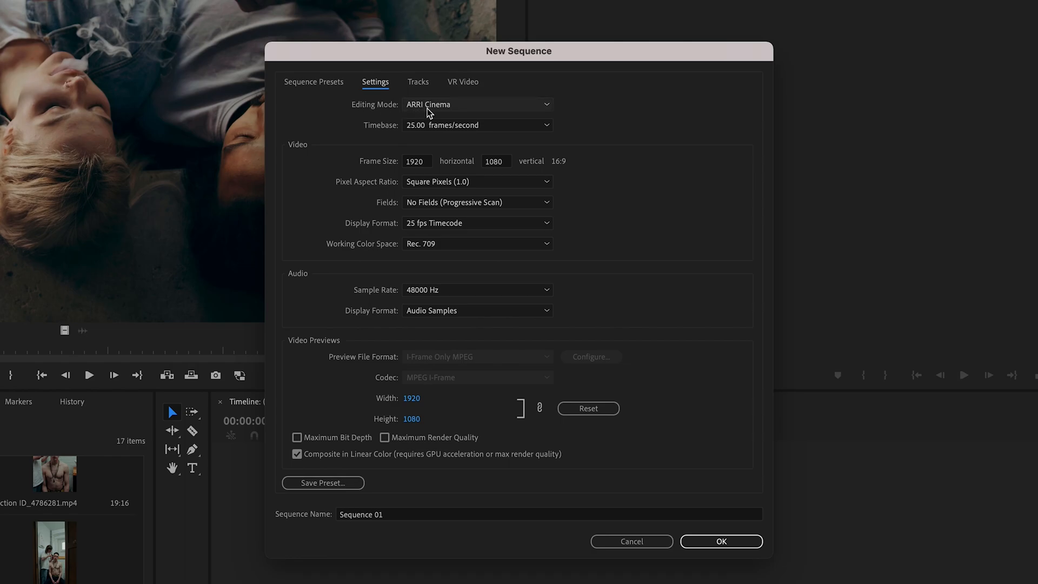
Step: Set the new sequence's editing mode to Custom and its timebase to 30.00 frames/second
{"action": "left_click", "coordinate": [431, 108]}
{"action": "scroll", "coordinate": [448, 136], "scroll_direction": "up", "scroll_amount": 1}
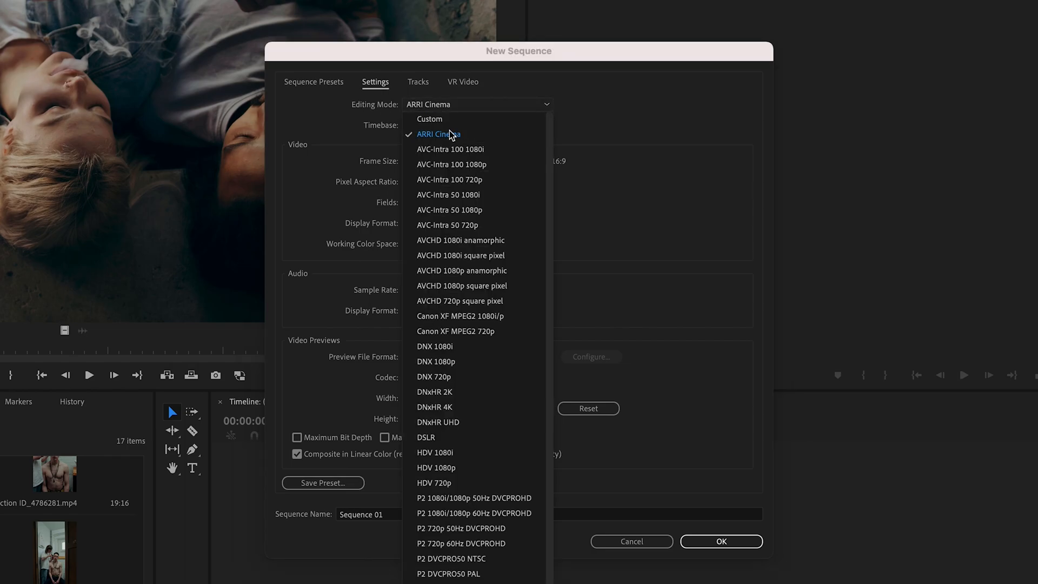
{"action": "left_click", "coordinate": [439, 120]}
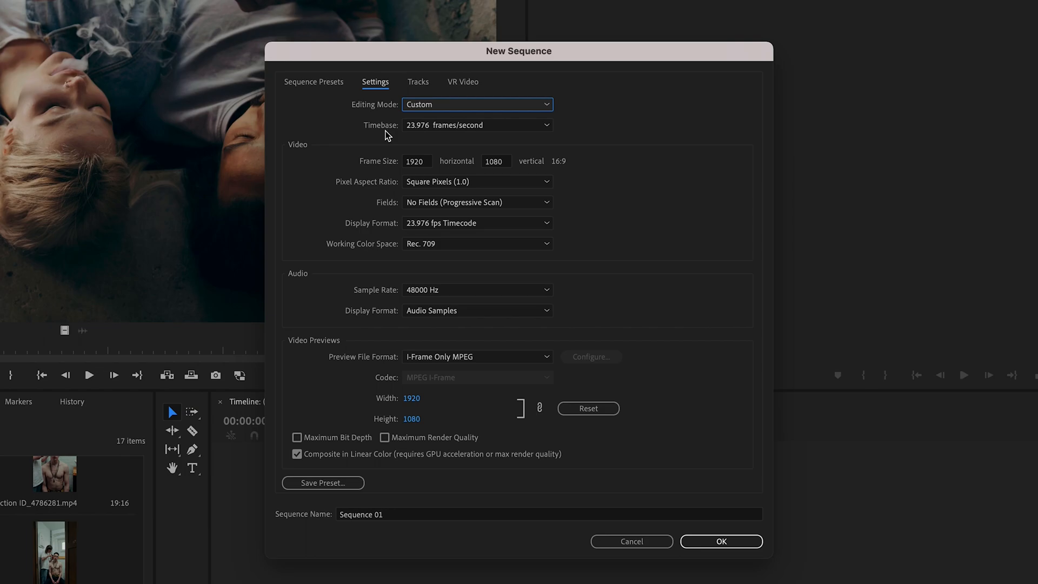
{"action": "left_click", "coordinate": [437, 127]}
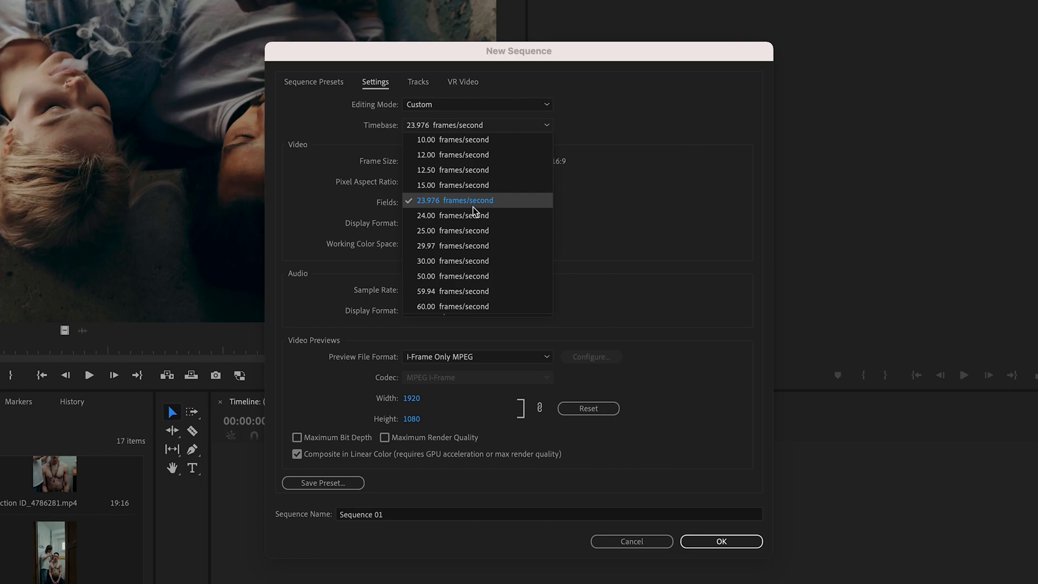
{"action": "left_click", "coordinate": [468, 264]}
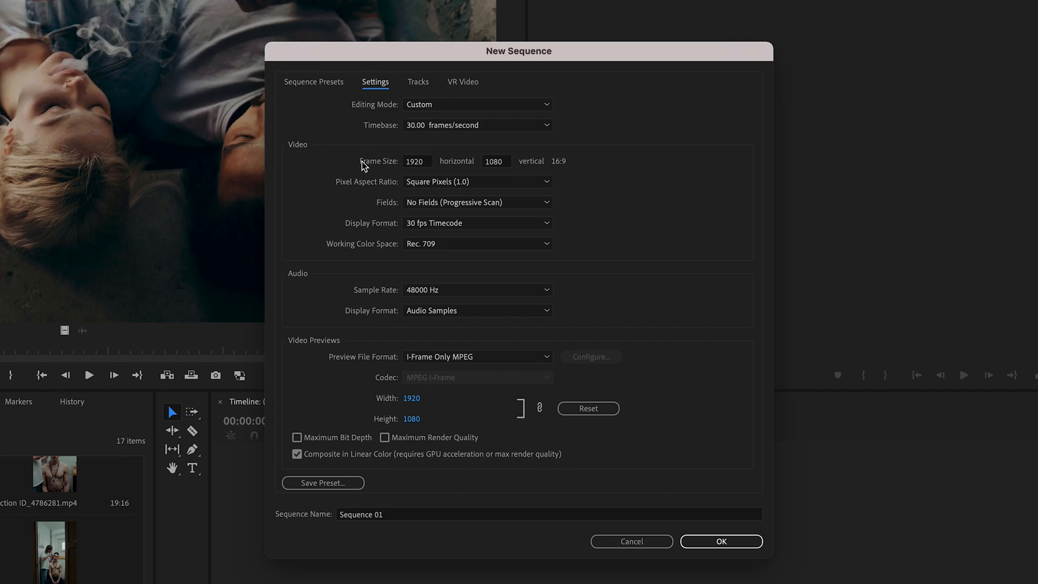
{"action": "left_click", "coordinate": [411, 162]}
{"action": "left_click", "coordinate": [412, 162]}
{"action": "left_click", "coordinate": [413, 162]}
{"action": "mouse_move", "coordinate": [413, 162]}
{"action": "left_mouse_down"}
{"action": "mouse_move", "coordinate": [394, 163]}
{"action": "mouse_move", "coordinate": [415, 163]}
{"action": "left_mouse_up"}
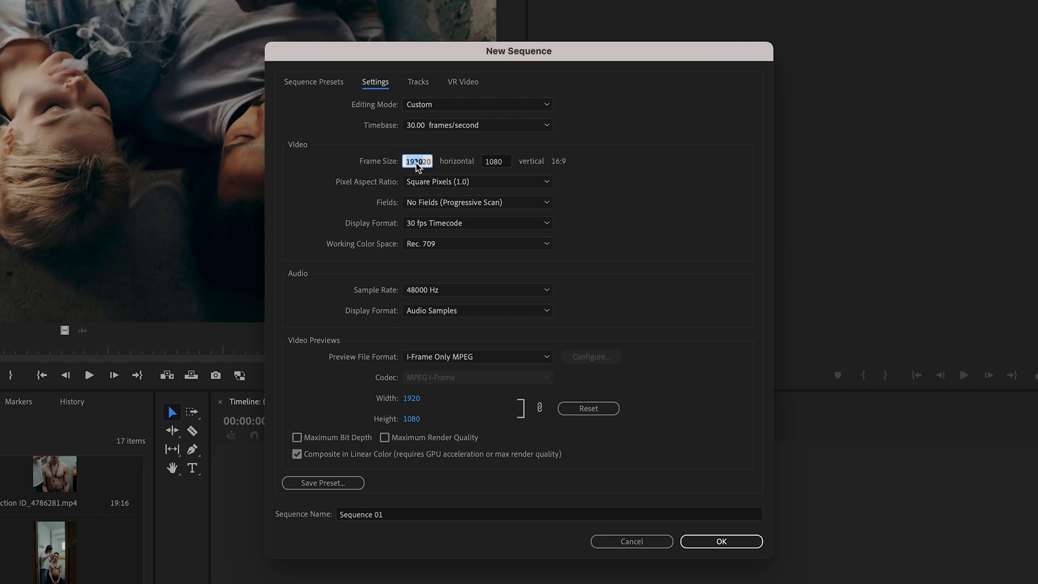
{"action": "left_click", "coordinate": [495, 161]}
{"action": "left_click", "coordinate": [630, 196]}
{"action": "left_click_drag", "start_coordinate": [424, 162], "coordinate": [391, 164]}
{"action": "left_click", "coordinate": [676, 220]}
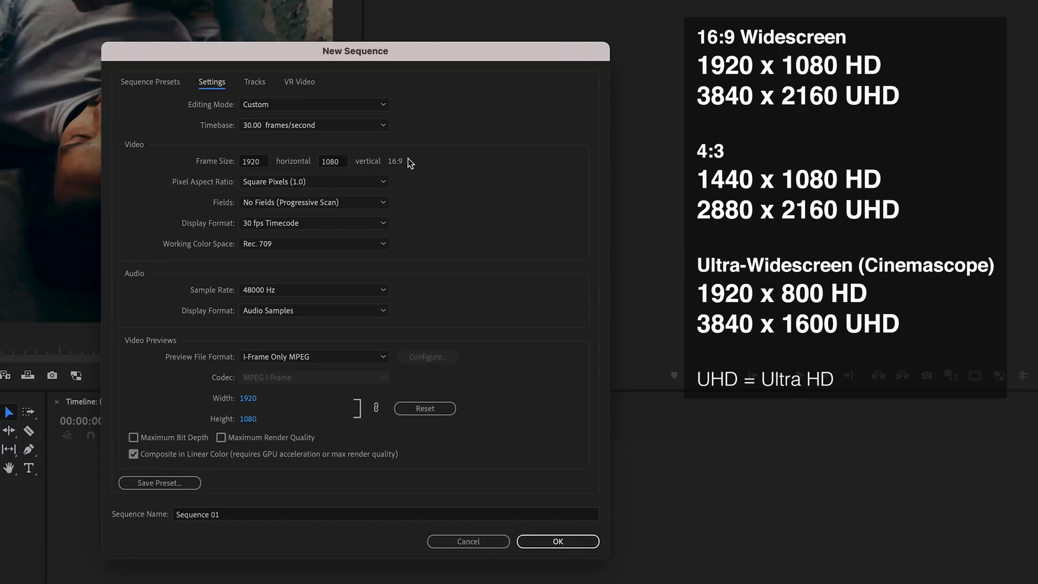
Step: Set the new sequence's horizontal frame size to 1440 for a 4:3 aspect ratio
{"action": "double_click", "coordinate": [249, 161]}
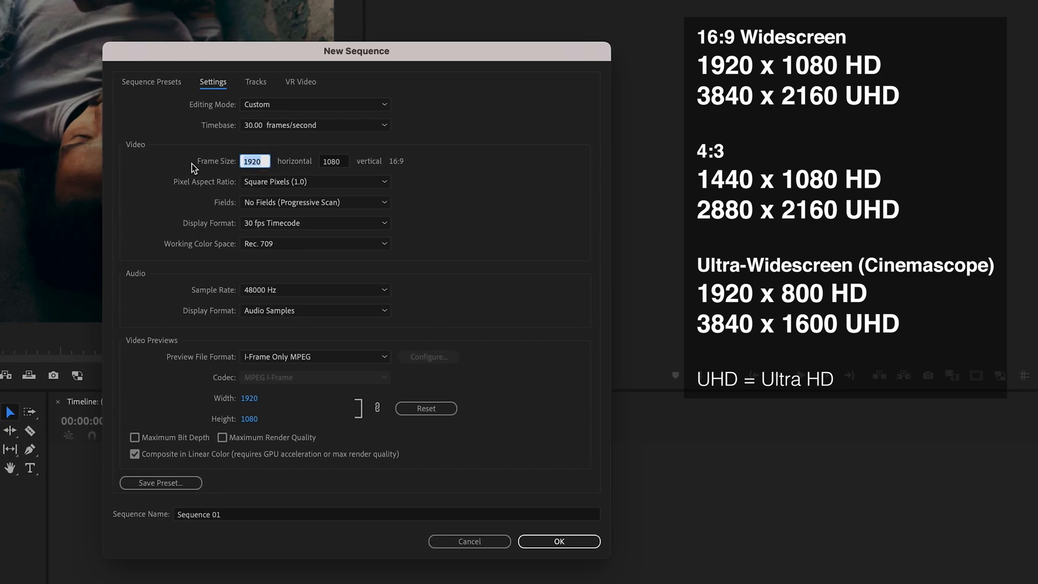
{"action": "type", "text": "1440"}
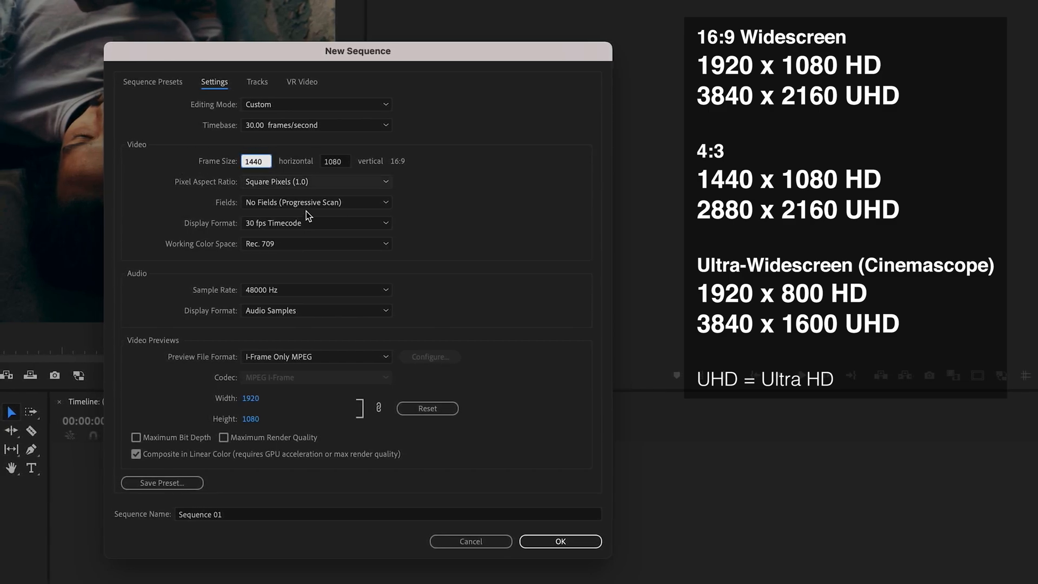
{"action": "left_click", "coordinate": [444, 207]}
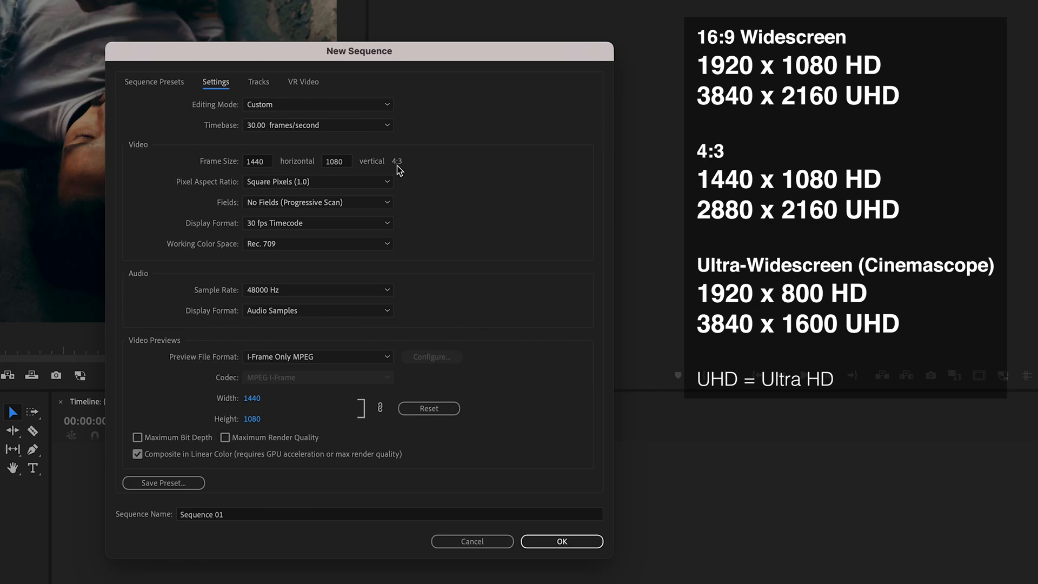
Step: Set the new sequence's frame size to 1920 horizontal by 1080 vertical
{"action": "left_click", "coordinate": [260, 161]}
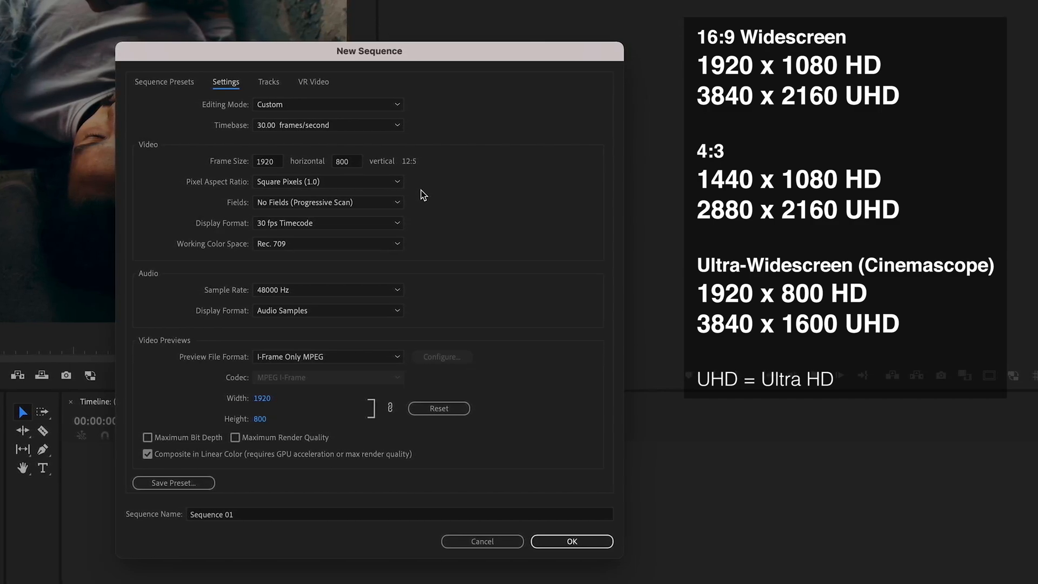
{"action": "left_click", "coordinate": [346, 163]}
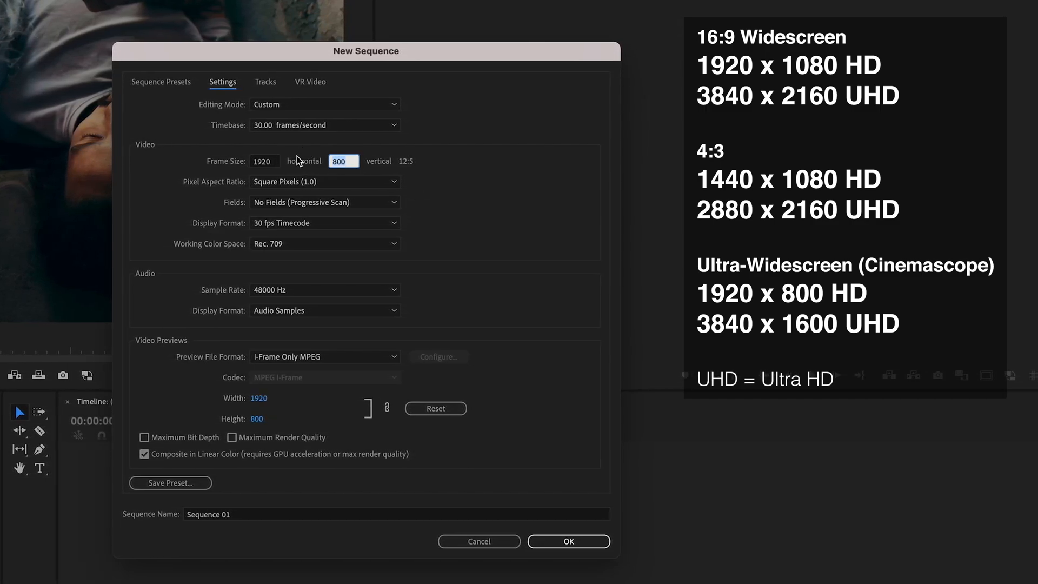
{"action": "type", "text": "1080"}
{"action": "key", "text": "Tab"}
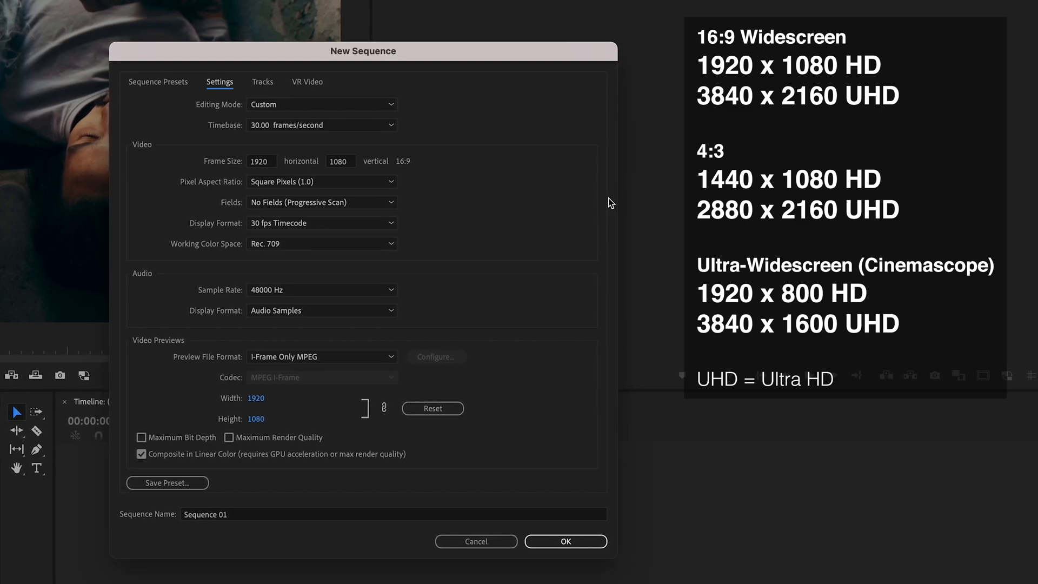
Step: Change the new sequence's frame size to the UHD dimensions of 3840 horizontal by 2160 vertical
{"action": "left_click", "coordinate": [263, 162]}
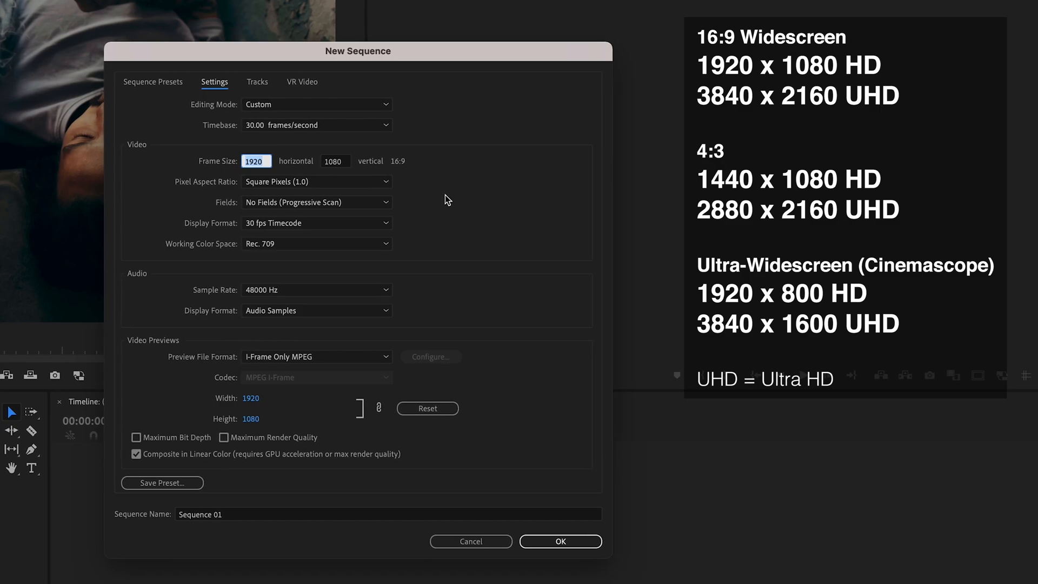
{"action": "left_click", "coordinate": [456, 209]}
{"action": "left_click", "coordinate": [255, 162]}
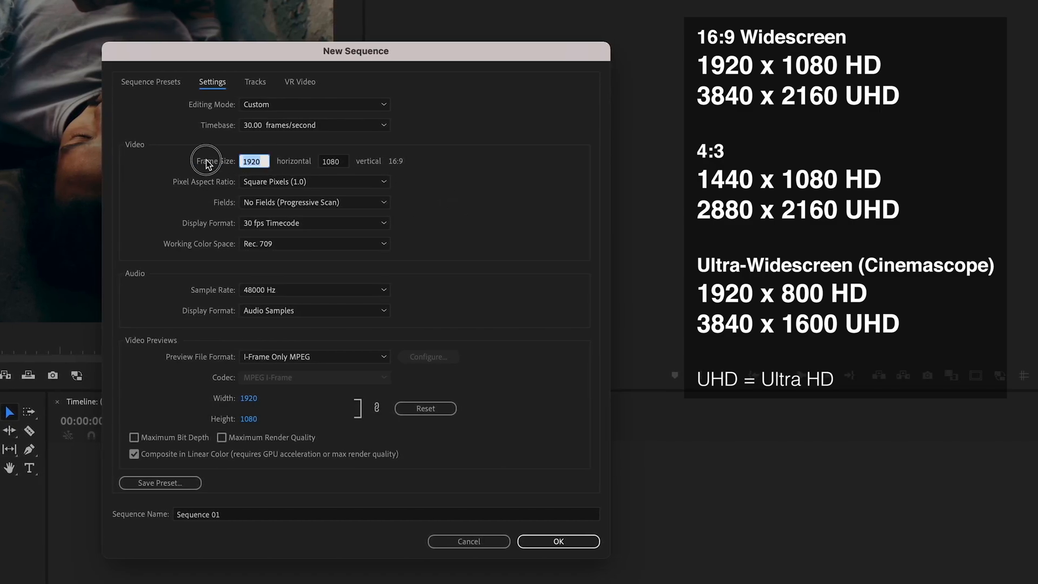
{"action": "type", "text": "3840"}
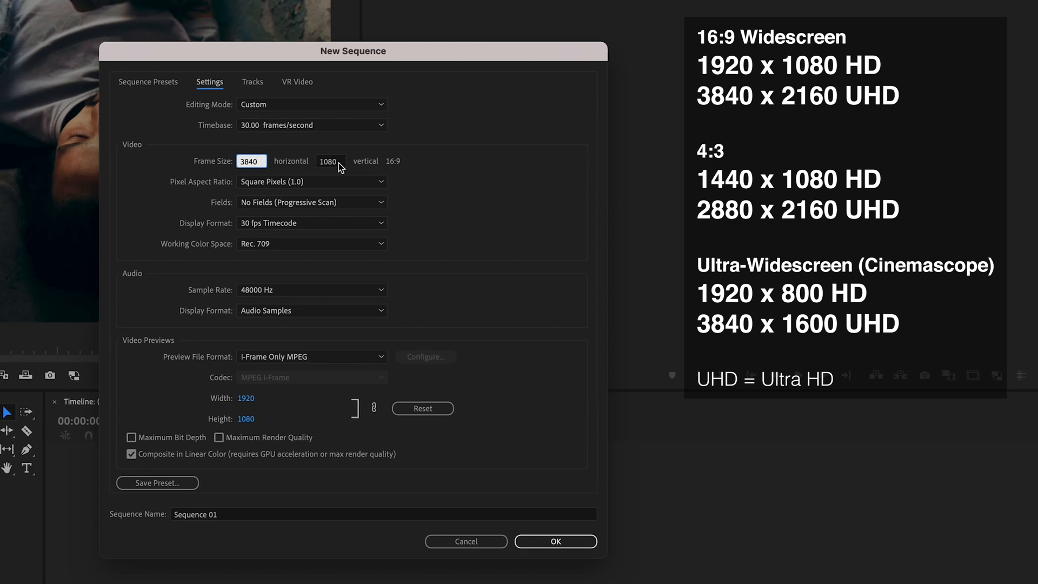
{"action": "key", "text": "Tab"}
{"action": "type", "text": "2160"}
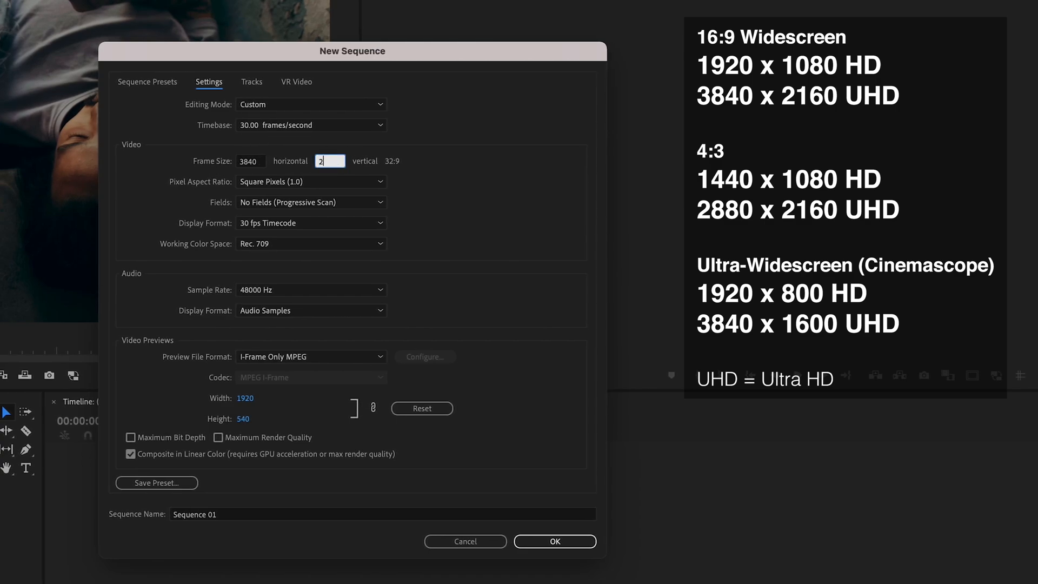
{"action": "left_click", "coordinate": [543, 244]}
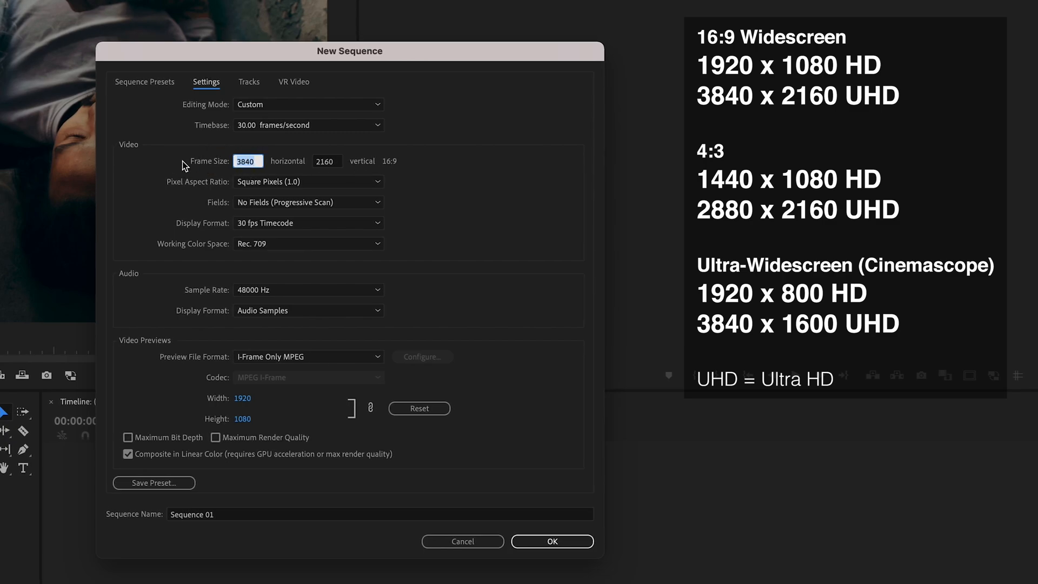
Step: Return the new sequence to HD with a frame size of 1920 by 1080
{"action": "type", "text": "1920"}
{"action": "left_click", "coordinate": [324, 162]}
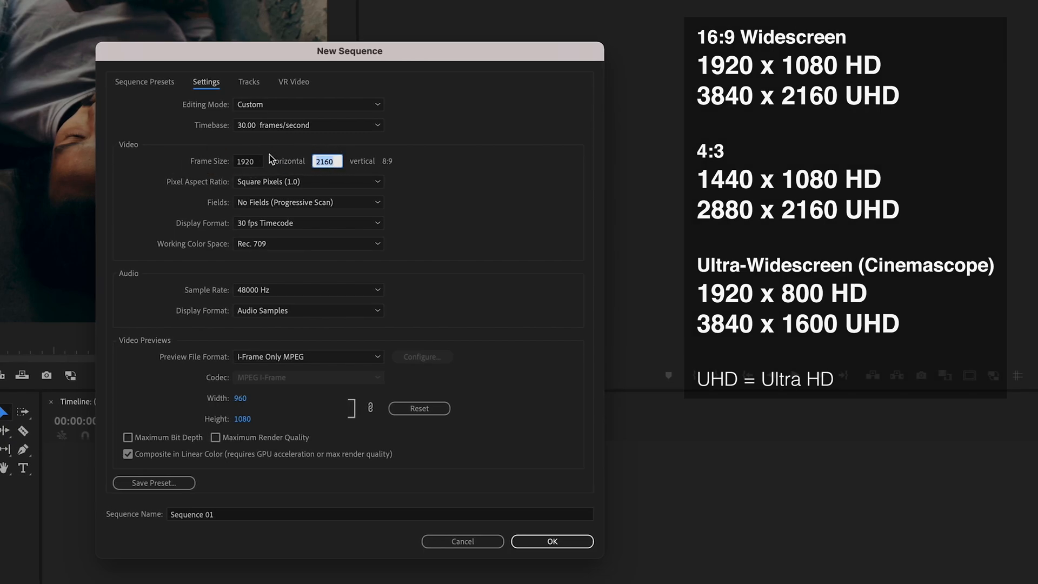
{"action": "type", "text": "1080"}
{"action": "left_click", "coordinate": [499, 173]}
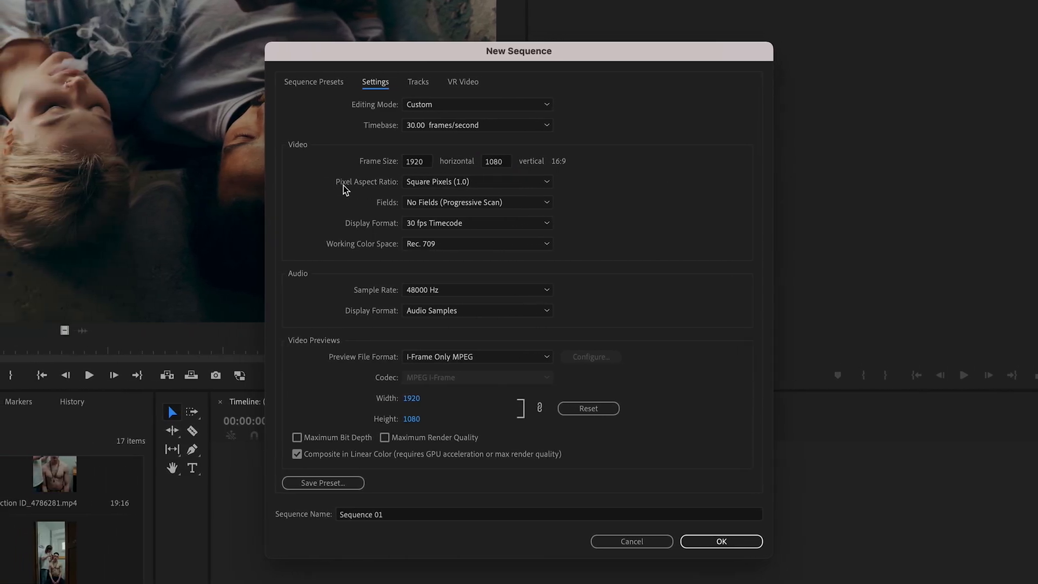
Step: Review the available pixel aspect ratios for the new sequence and keep Square Pixels (1.0)
{"action": "left_click", "coordinate": [439, 185]}
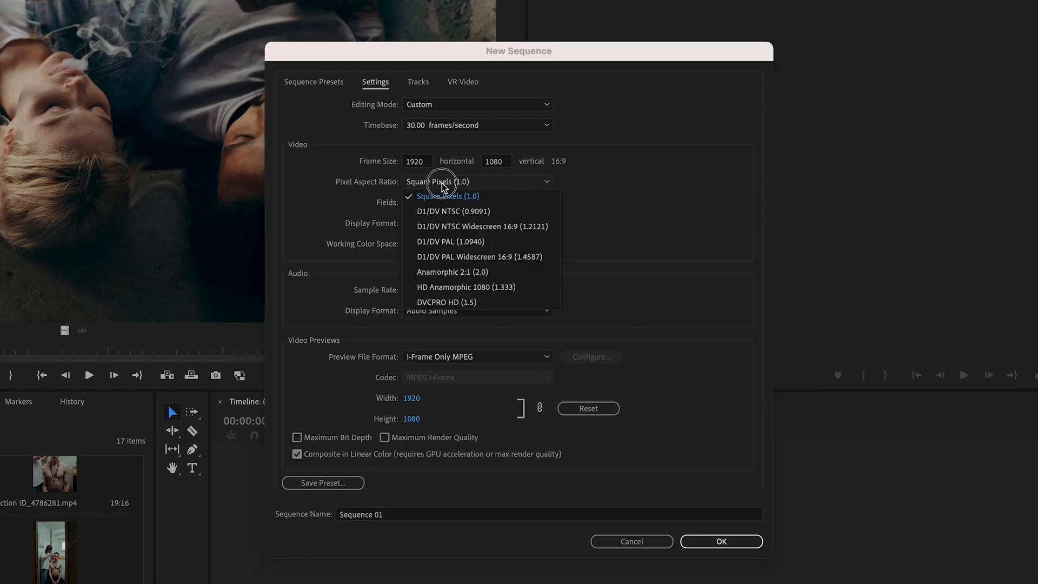
{"action": "left_click", "coordinate": [517, 174]}
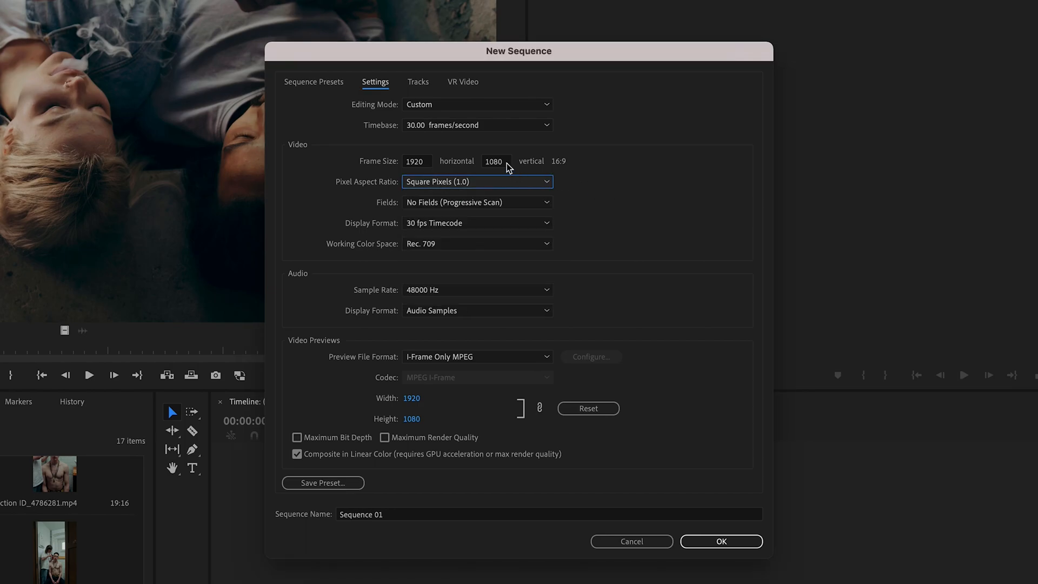
{"action": "left_click", "coordinate": [496, 181]}
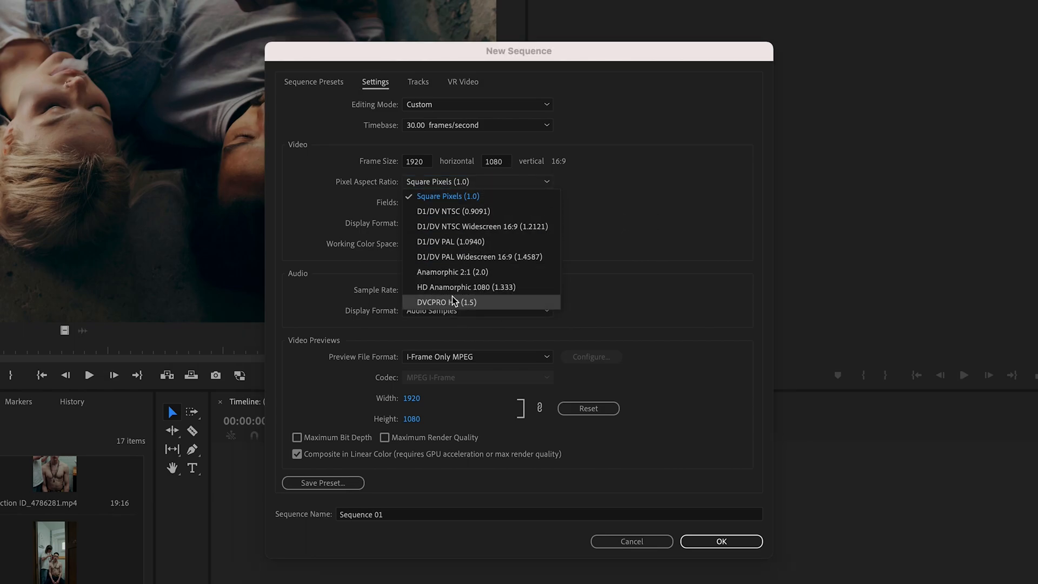
{"action": "left_click", "coordinate": [616, 218]}
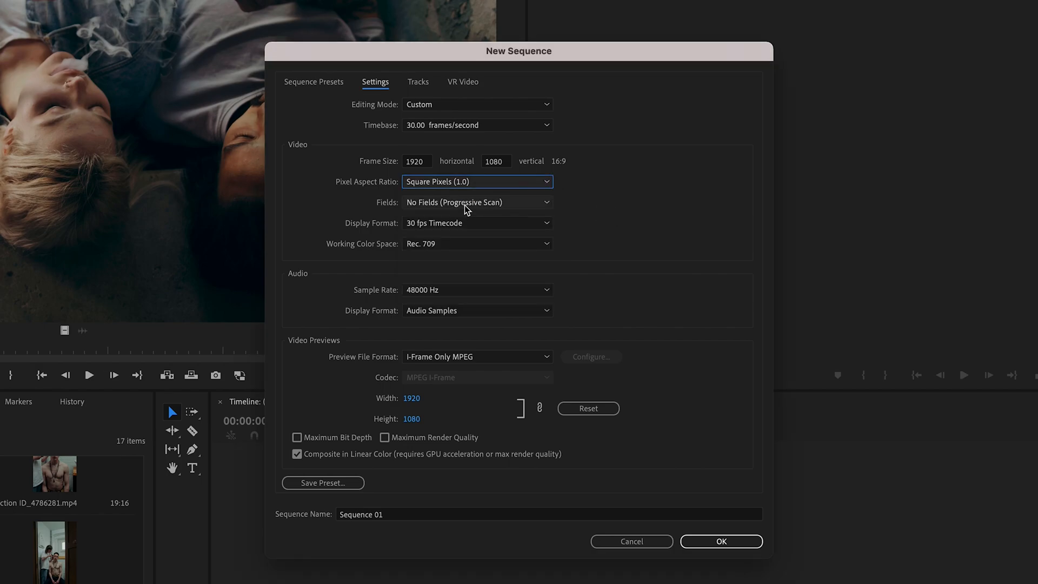
Step: Set the new sequence's Fields option to No Fields (Progressive Scan)
{"action": "scroll", "coordinate": [475, 208], "scroll_direction": "down", "scroll_amount": 1}
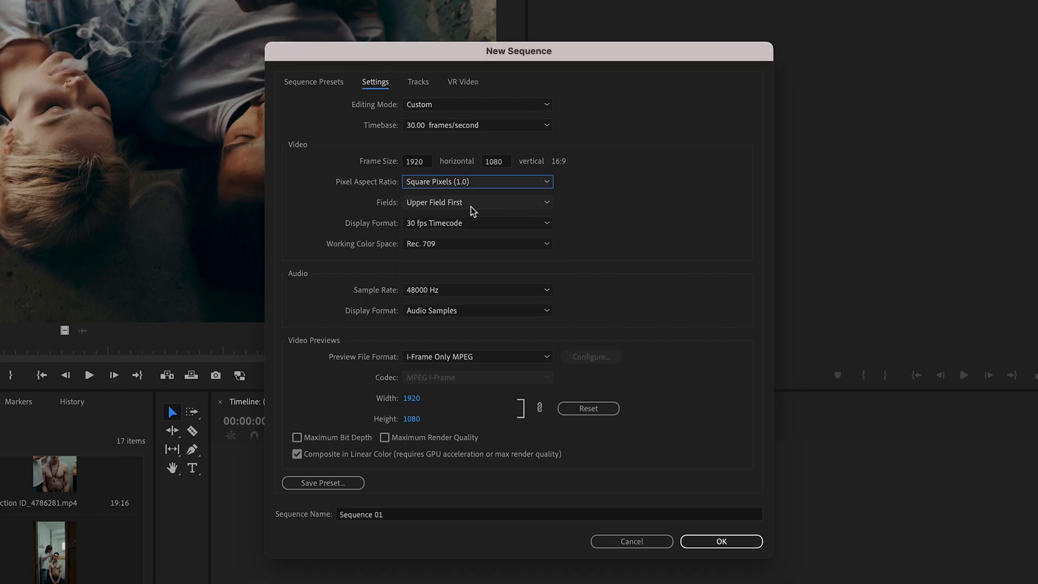
{"action": "left_click", "coordinate": [474, 208]}
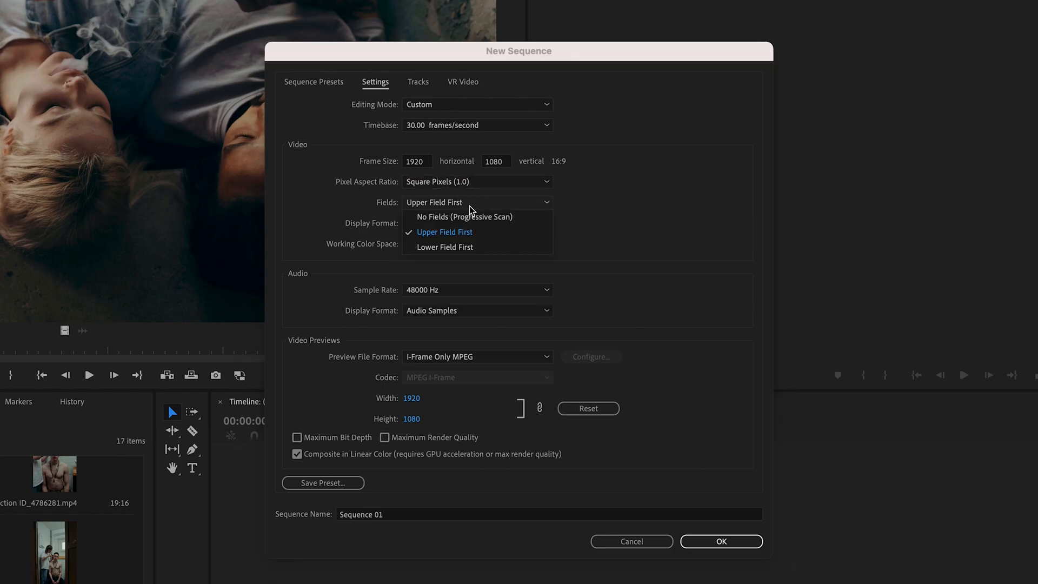
{"action": "left_click", "coordinate": [524, 217]}
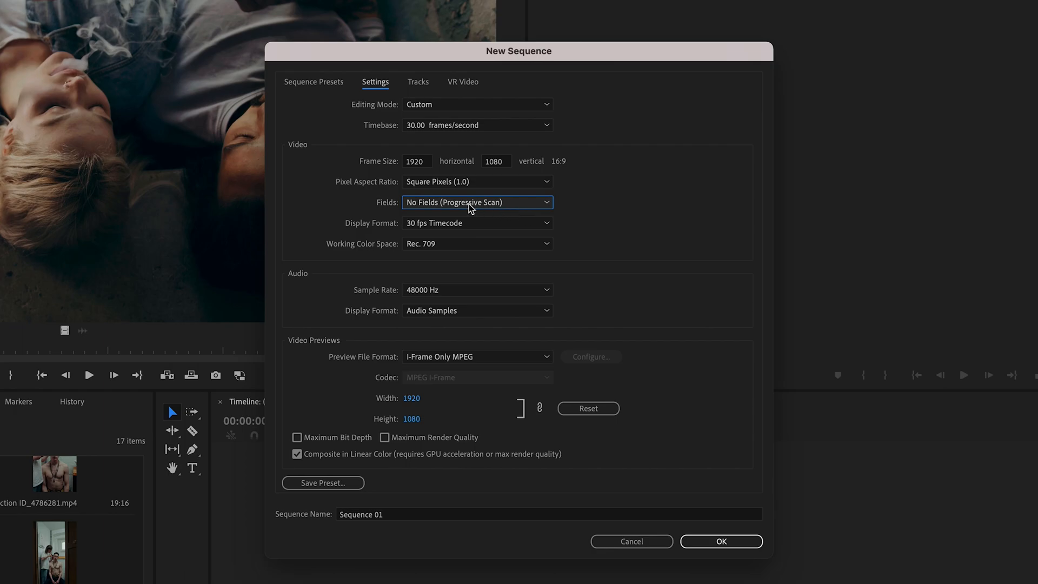
Step: Review the video display format and working color space options, keeping 30 fps Timecode and Rec. 709
{"action": "left_click", "coordinate": [445, 224]}
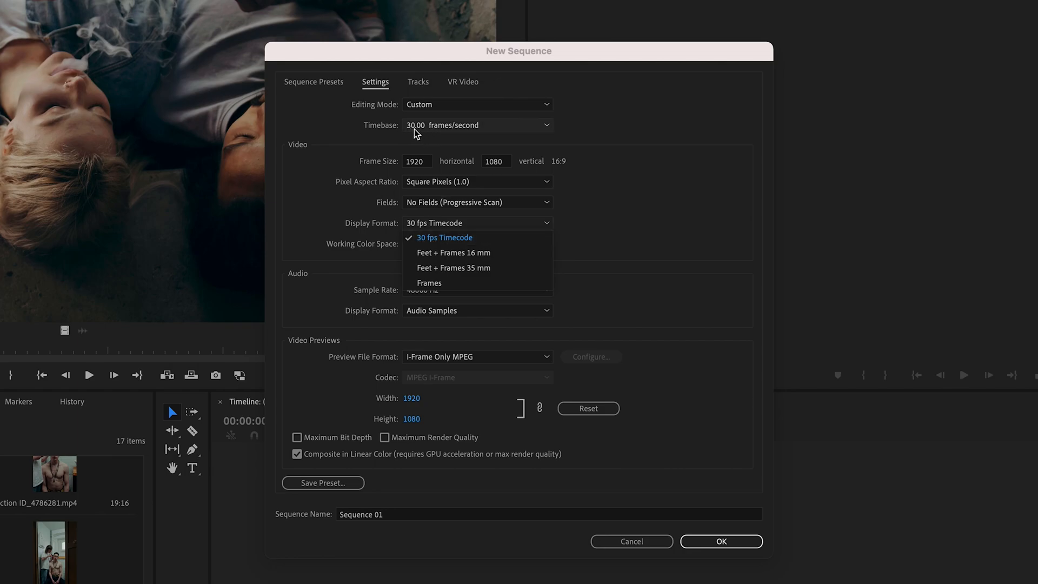
{"action": "left_click", "coordinate": [625, 262]}
{"action": "left_click", "coordinate": [516, 249]}
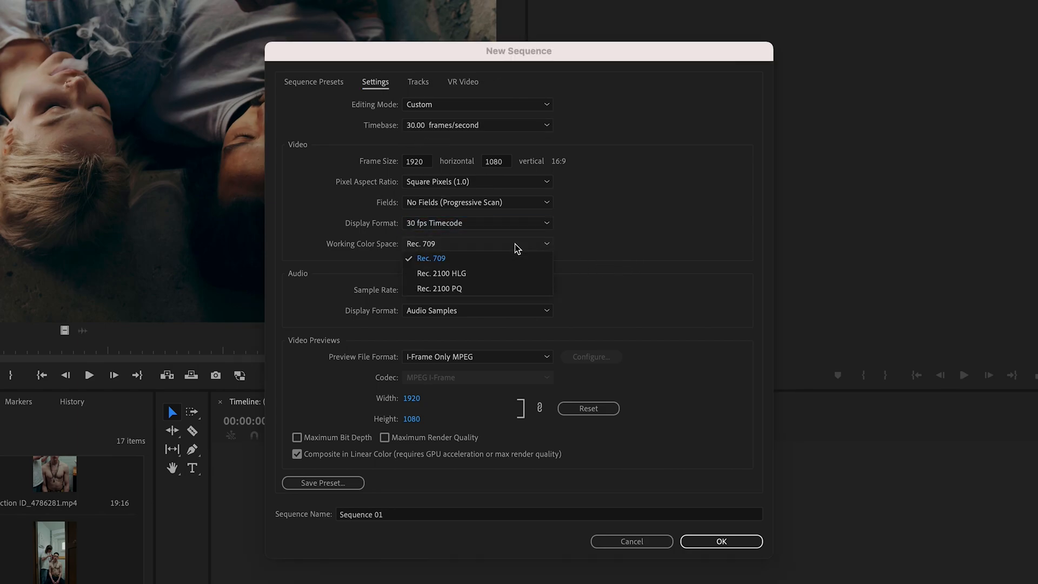
{"action": "left_click", "coordinate": [637, 254]}
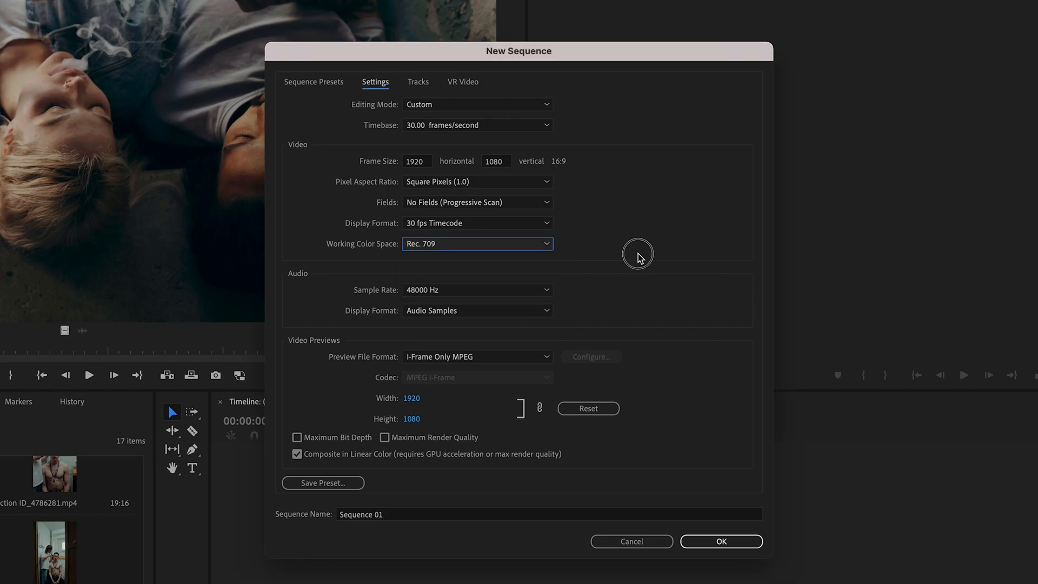
Step: Review the audio sample rate and audio display format options, keeping 48000 Hz and Audio Samples
{"action": "left_click", "coordinate": [492, 294]}
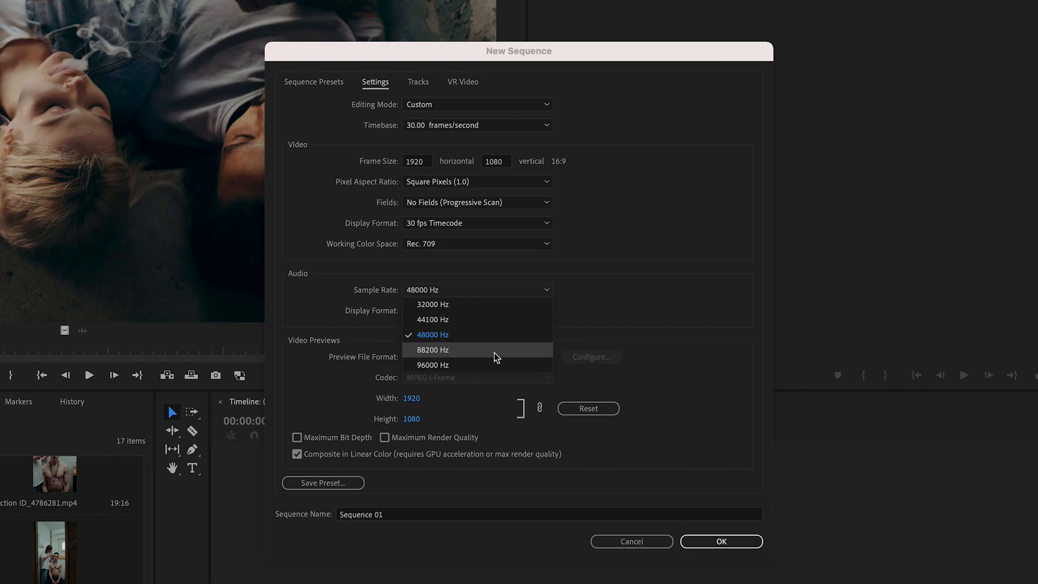
{"action": "left_click", "coordinate": [605, 312]}
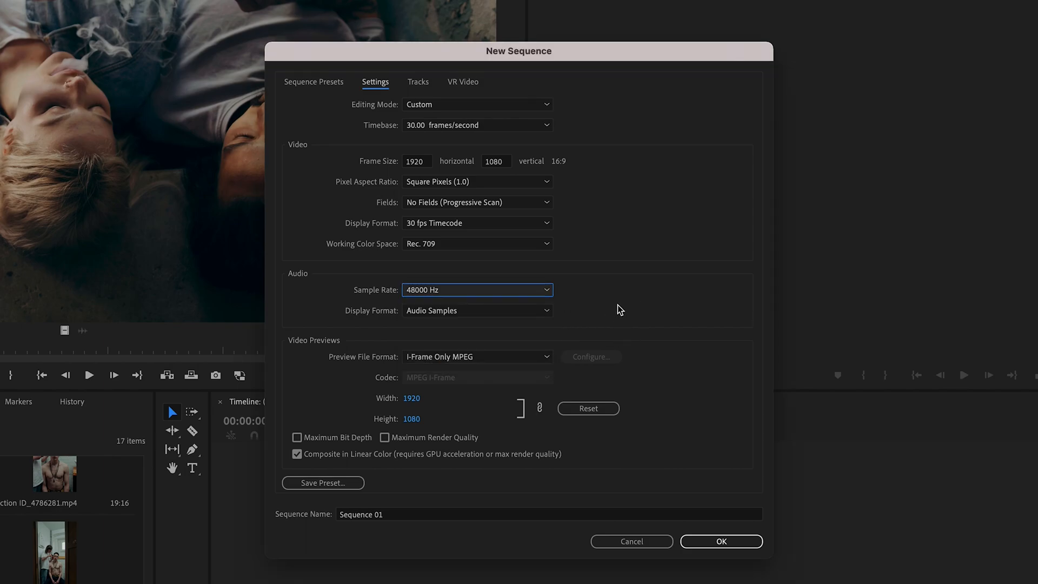
{"action": "left_click", "coordinate": [460, 312]}
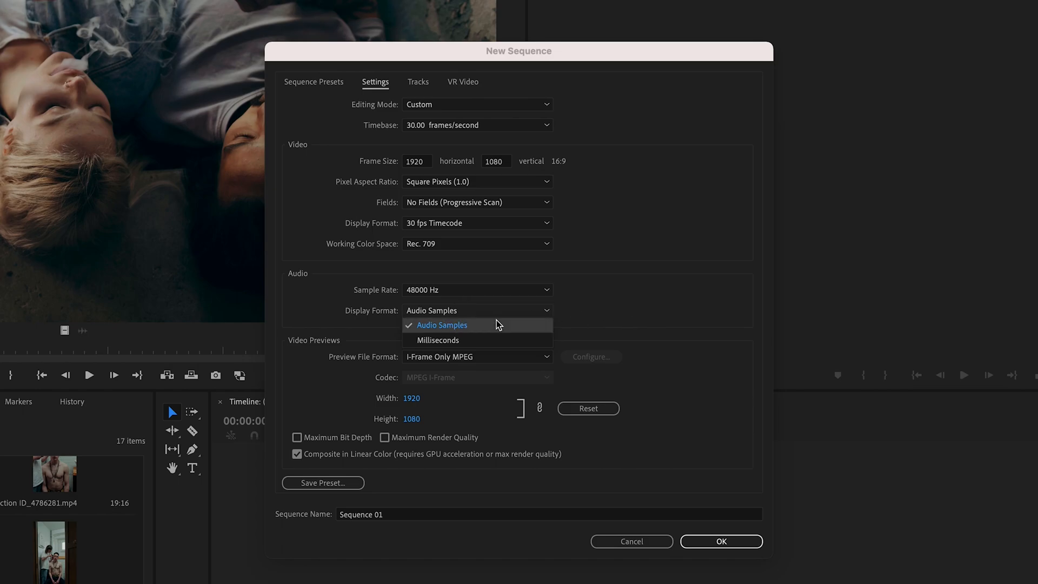
{"action": "left_click", "coordinate": [610, 313]}
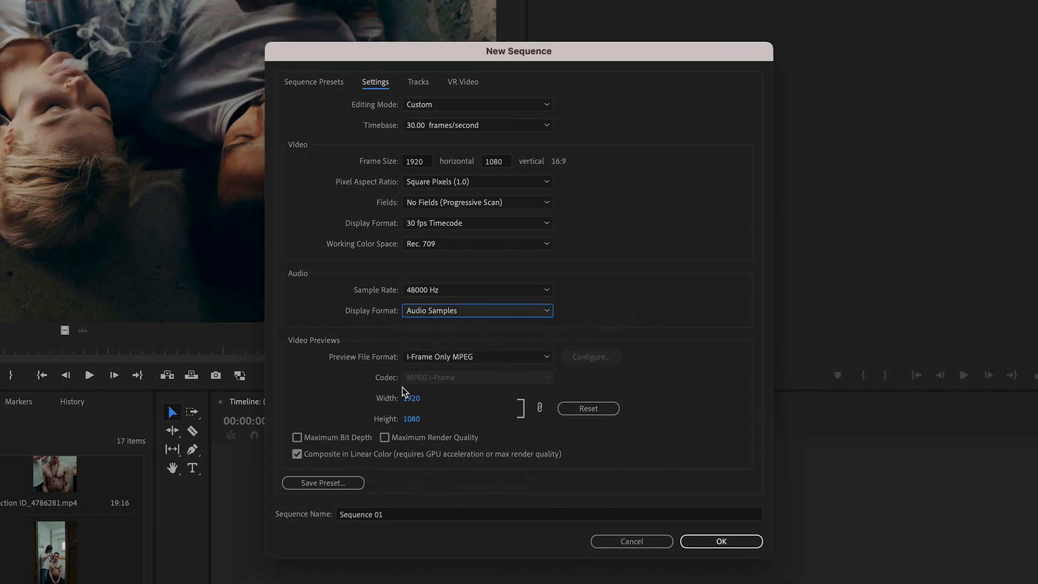
Step: Create the sequence with the configured settings under the name Sequence 01
{"action": "left_click", "coordinate": [404, 515]}
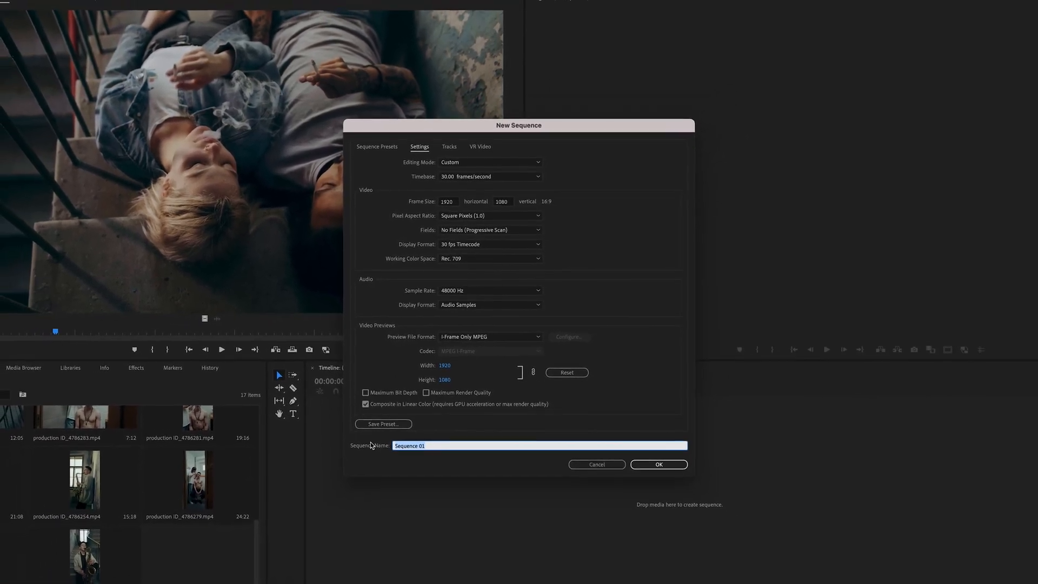
{"action": "left_click", "coordinate": [433, 437]}
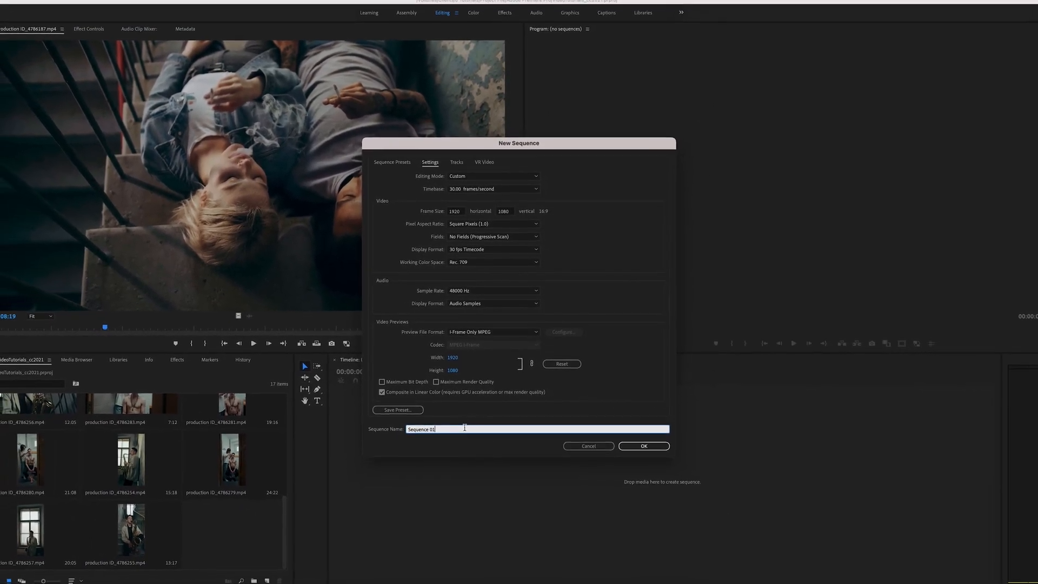
{"action": "left_click", "coordinate": [651, 454]}
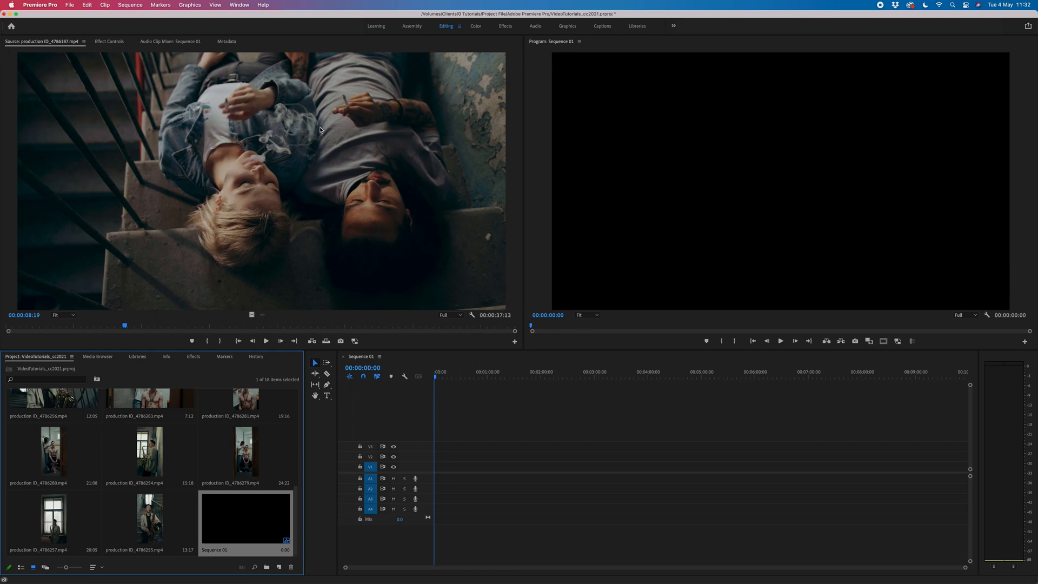
Step: Place clip production ID_4786187.mp4 at the start of track V1 in Sequence 01, keeping the existing sequence settings
{"action": "left_click", "coordinate": [470, 438]}
{"action": "scroll", "coordinate": [175, 428], "scroll_direction": "up", "scroll_amount": 5}
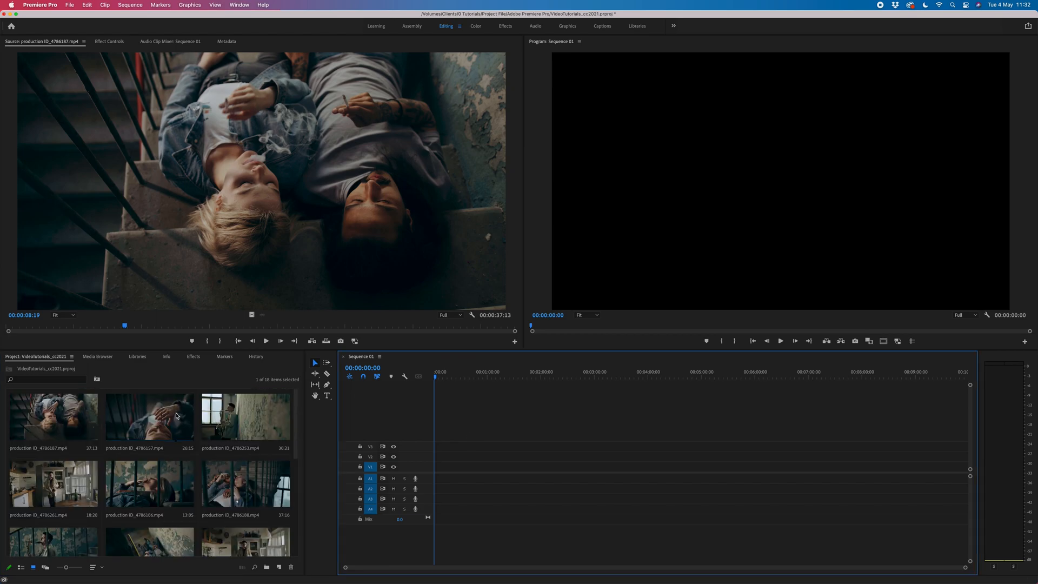
{"action": "left_click", "coordinate": [53, 415]}
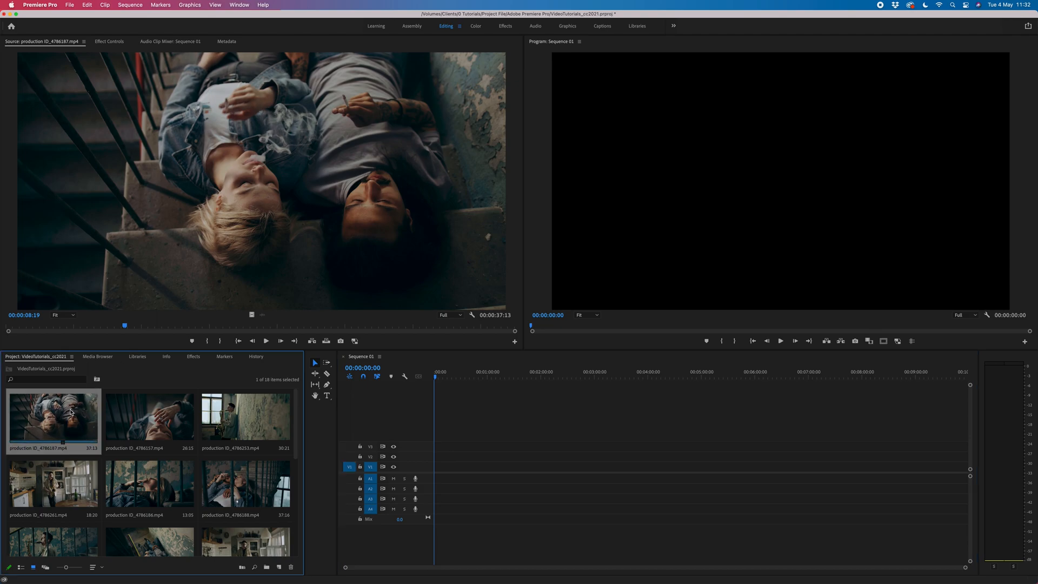
{"action": "right_click", "coordinate": [66, 411]}
{"action": "left_click", "coordinate": [59, 410]}
{"action": "left_click", "coordinate": [238, 182]}
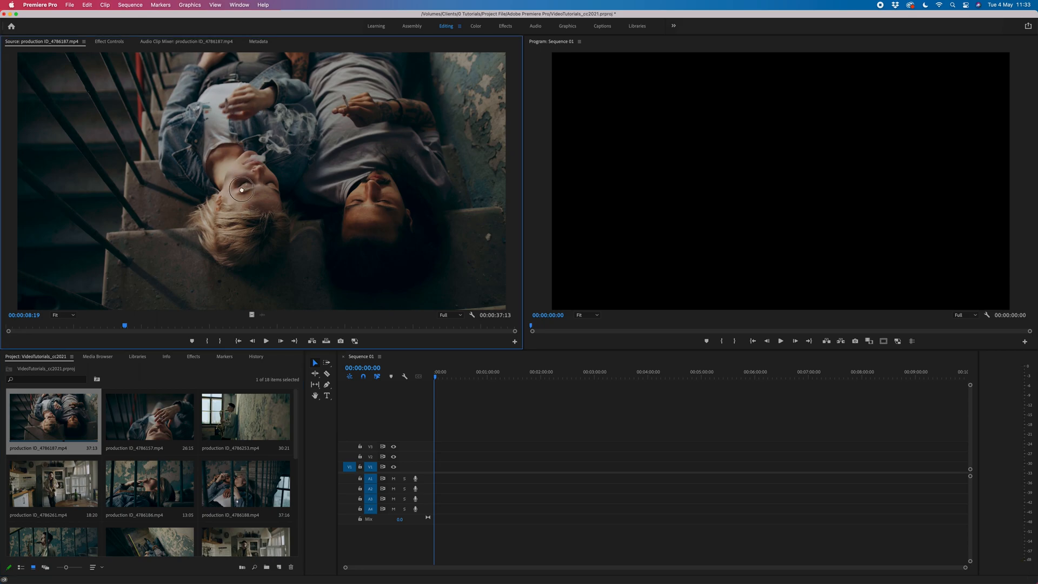
{"action": "left_click_drag", "start_coordinate": [331, 299], "coordinate": [436, 472]}
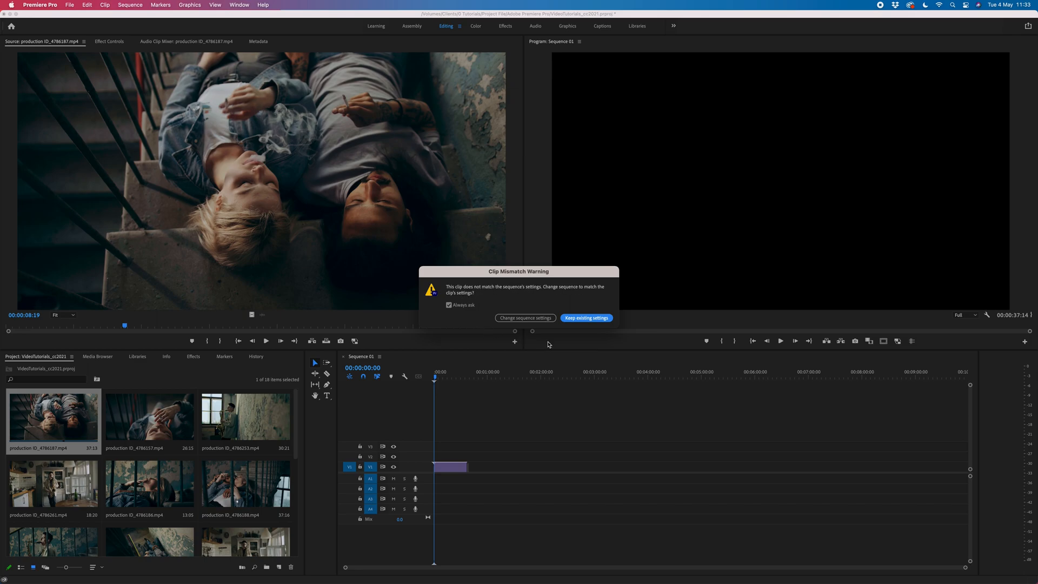
{"action": "left_click", "coordinate": [586, 319]}
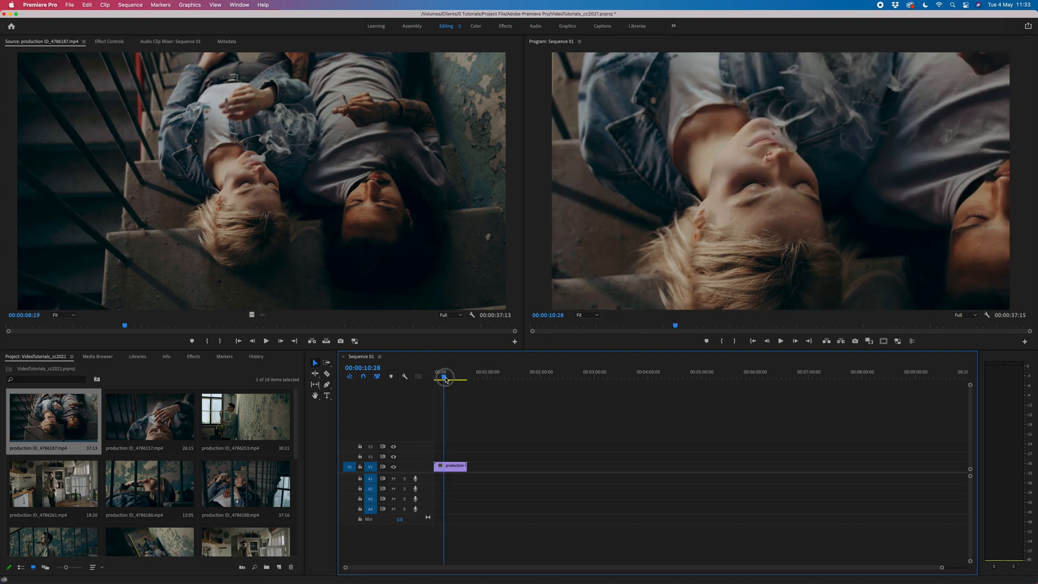
Step: Delete the production ID_4786187 clip from track V1 of Sequence 01
{"action": "left_click", "coordinate": [458, 467]}
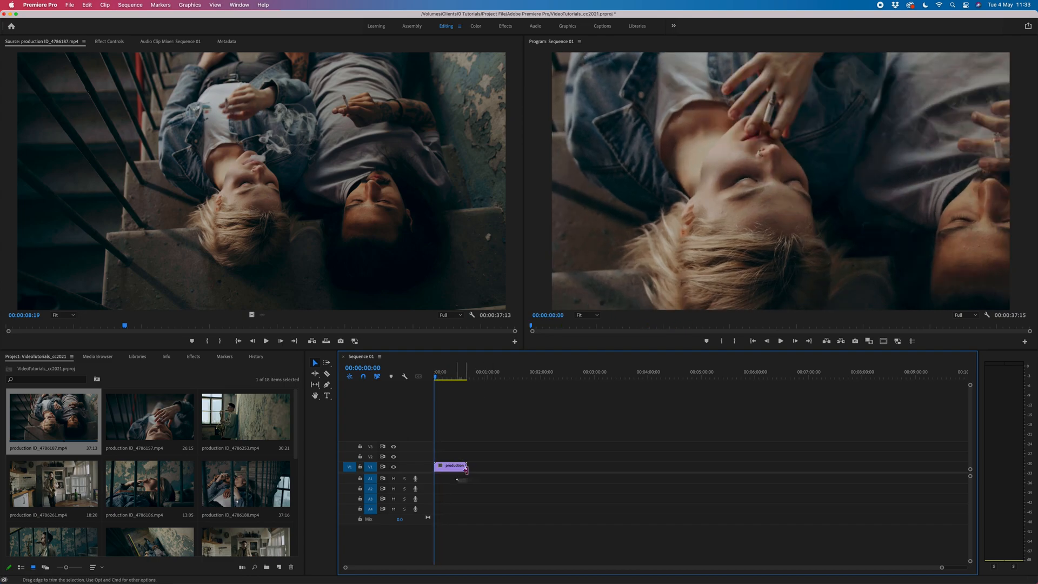
{"action": "left_click_drag", "start_coordinate": [499, 452], "coordinate": [448, 477]}
{"action": "key", "text": "Delete"}
Step: Place only the video of the source clip at the start of track V1, keeping the existing sequence settings and turning off the mismatch warning's Always ask option
{"action": "left_click", "coordinate": [270, 289]}
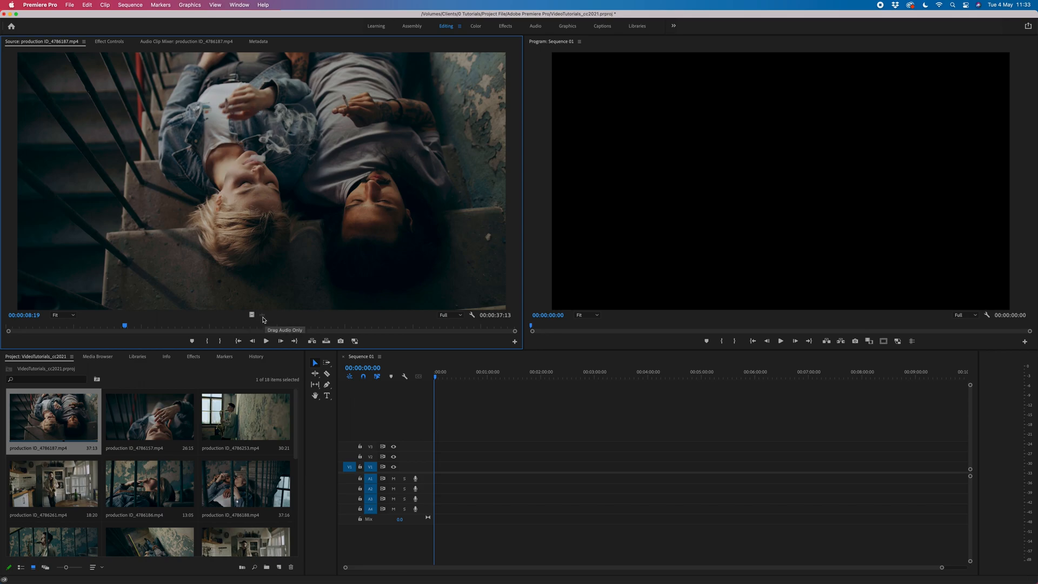
{"action": "left_click_drag", "start_coordinate": [252, 315], "coordinate": [439, 474]}
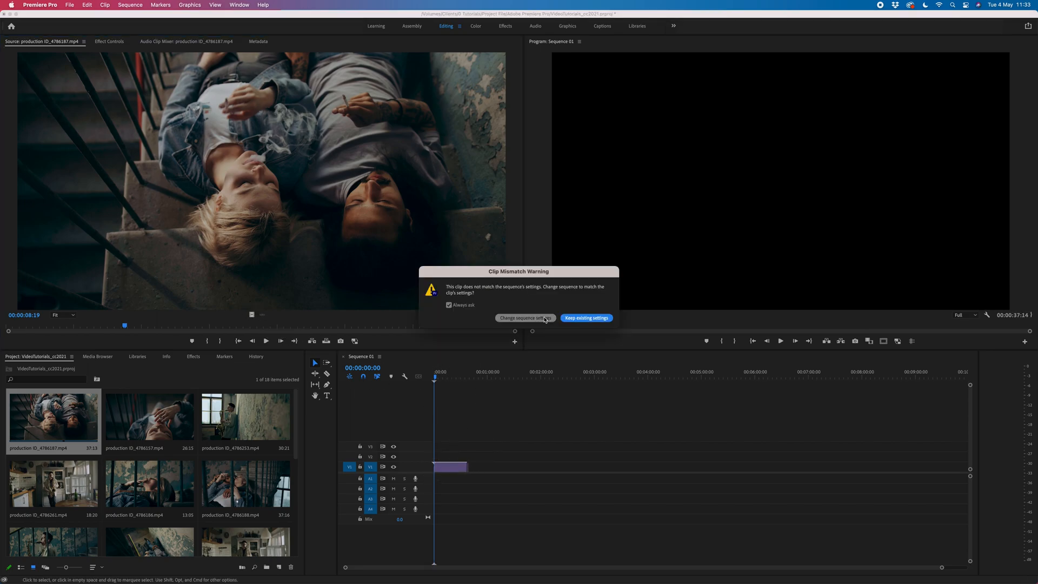
{"action": "left_click", "coordinate": [448, 305]}
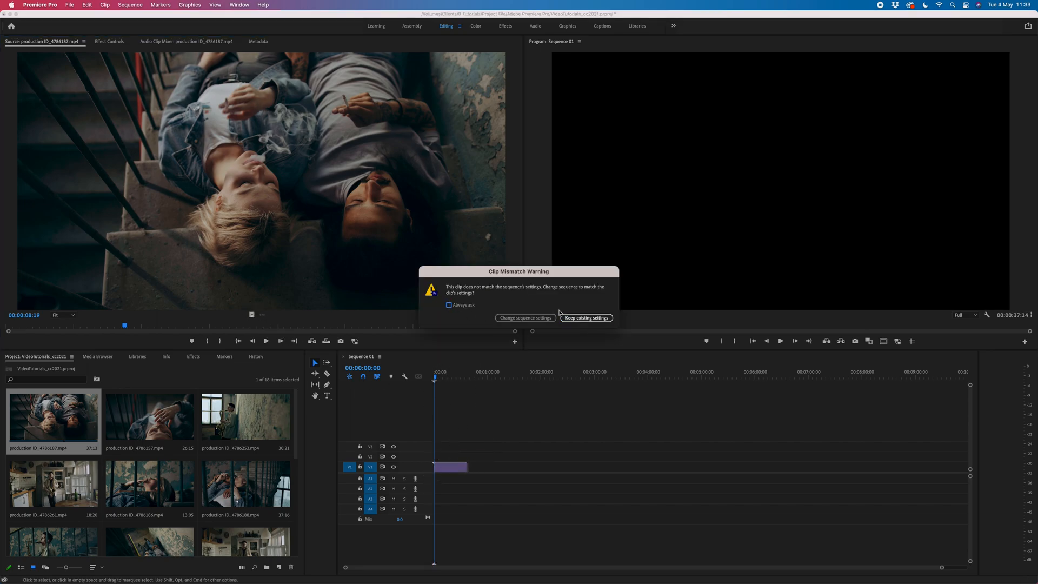
{"action": "left_click", "coordinate": [581, 318]}
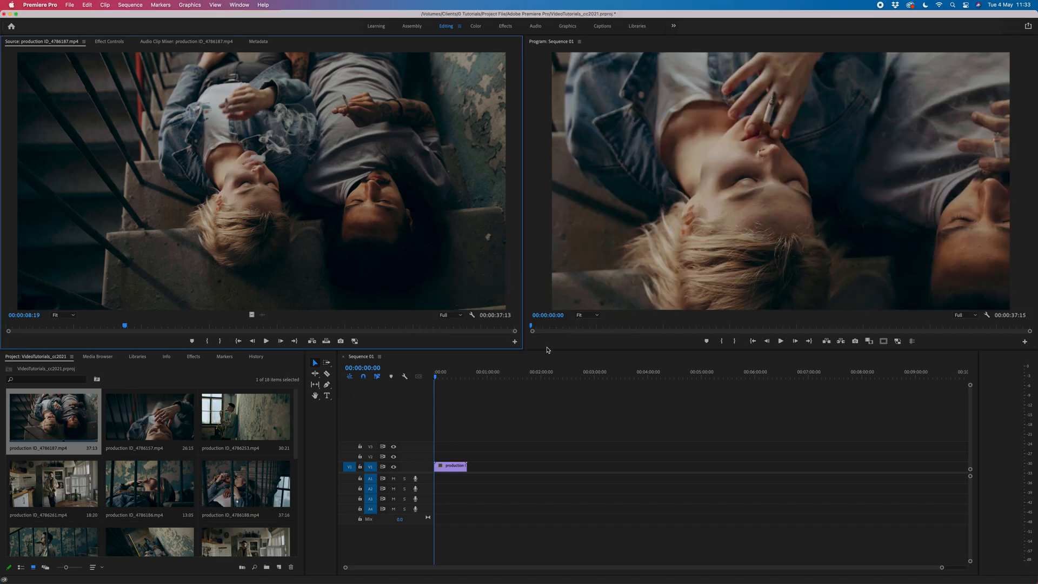
Step: Preview Sequence 01 at 00:00:12:22 and delete the clip from track V1
{"action": "left_click", "coordinate": [445, 377]}
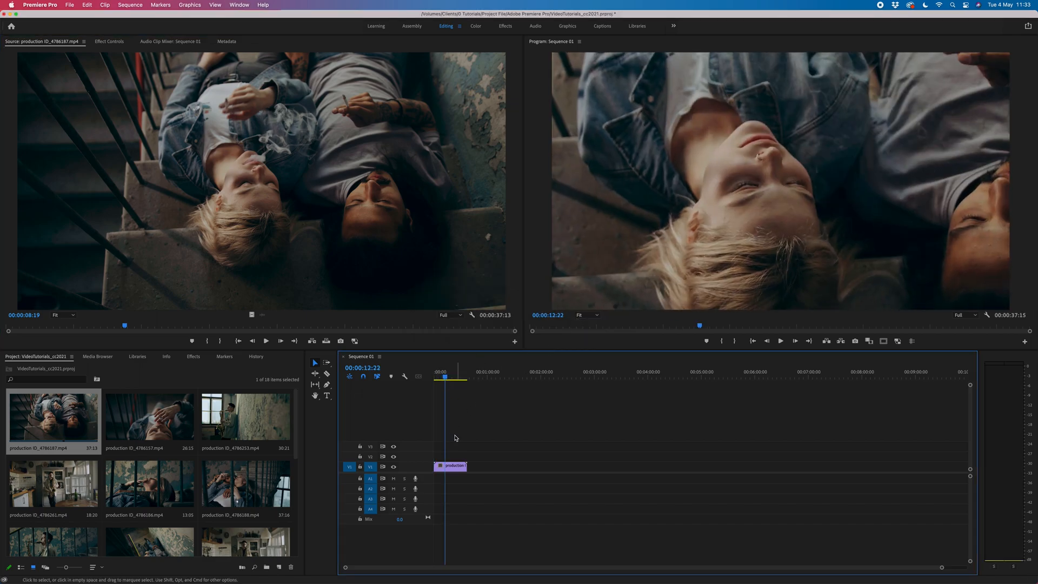
{"action": "left_click", "coordinate": [464, 467]}
{"action": "key", "text": "Delete"}
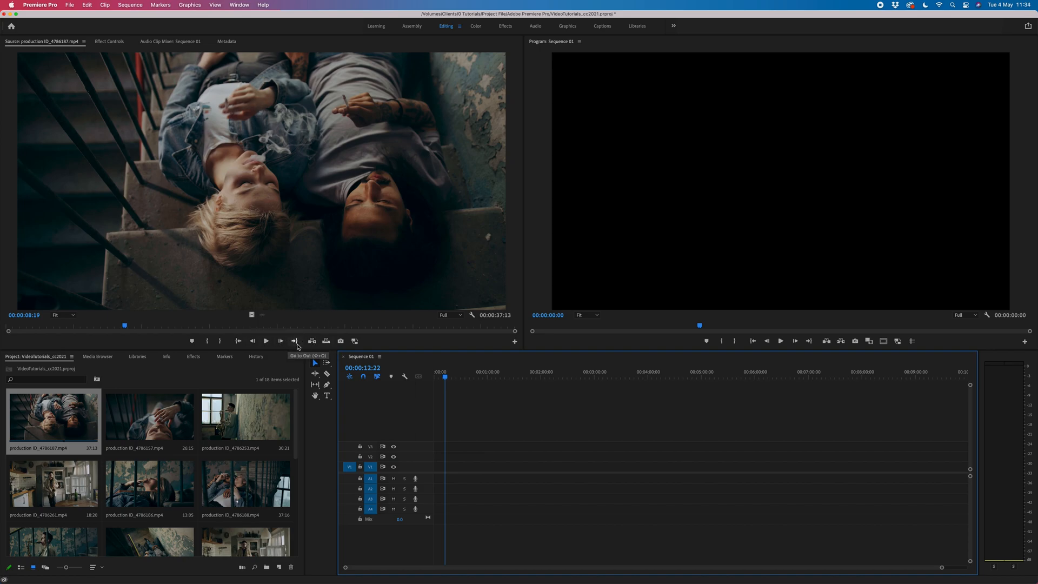
Step: Insert the source clip on track V1 at 00:00:12:22, and add it again with Overwrite at 00:01:07:10
{"action": "left_click", "coordinate": [312, 342]}
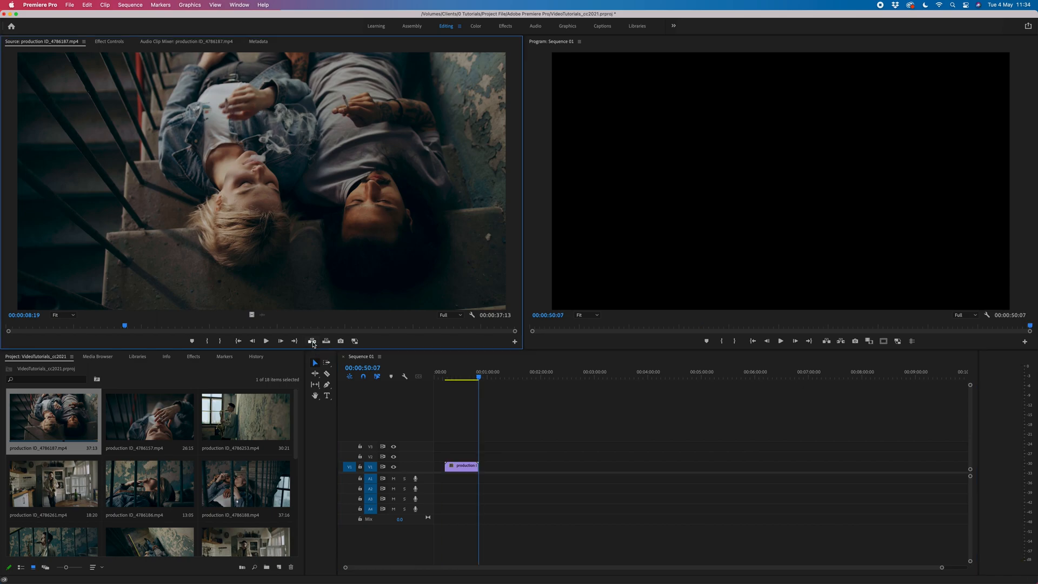
{"action": "mouse_move", "coordinate": [477, 375]}
{"action": "left_mouse_down"}
{"action": "mouse_move", "coordinate": [443, 379]}
{"action": "mouse_move", "coordinate": [494, 377]}
{"action": "left_mouse_up"}
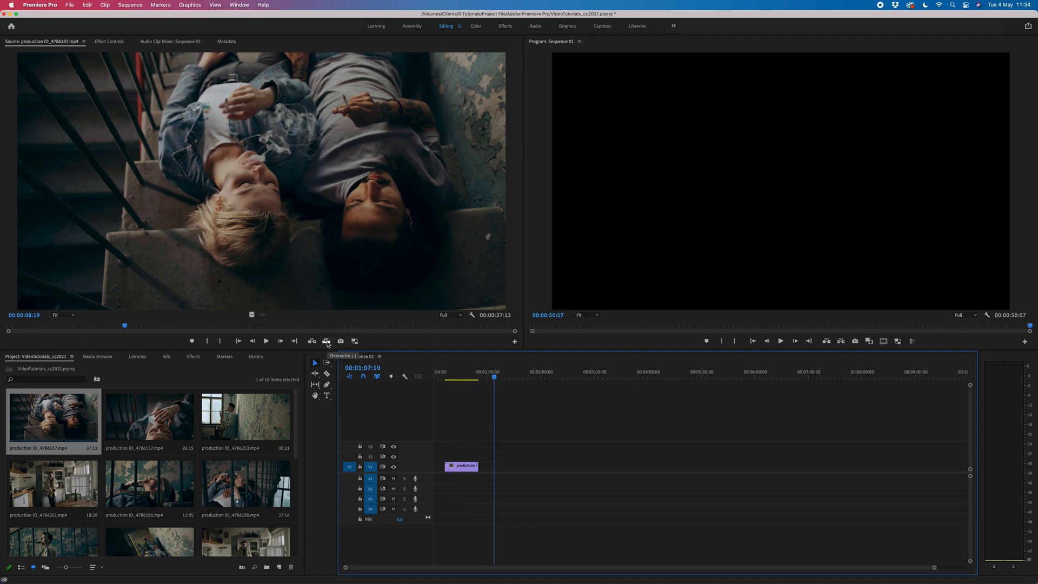
{"action": "left_click", "coordinate": [327, 341]}
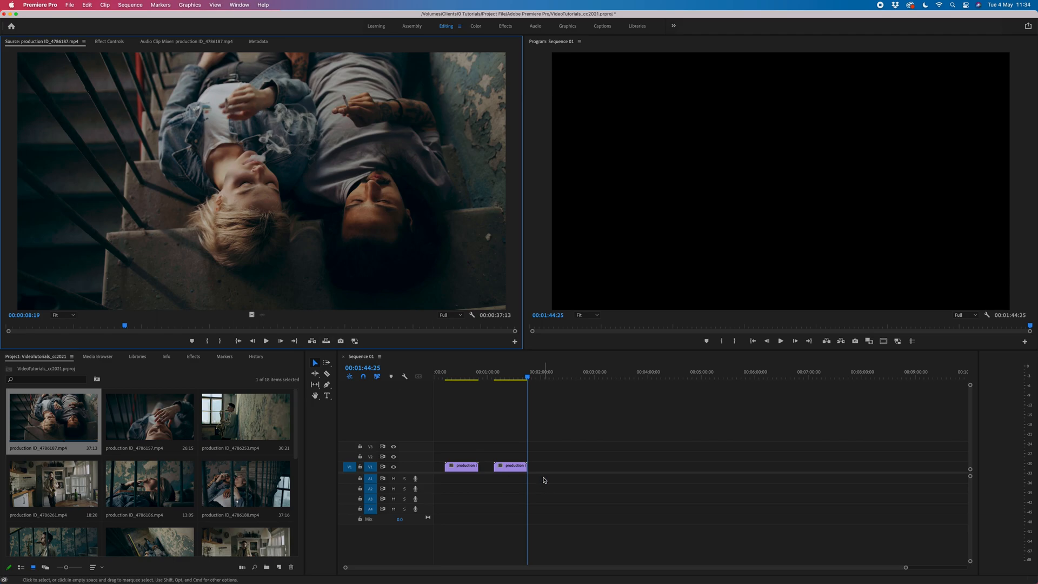
Step: Delete both clips from track V1 so the sequence is empty
{"action": "left_click_drag", "start_coordinate": [522, 380], "coordinate": [471, 379]}
{"action": "left_click_drag", "start_coordinate": [463, 426], "coordinate": [546, 496]}
{"action": "key", "text": "Delete"}
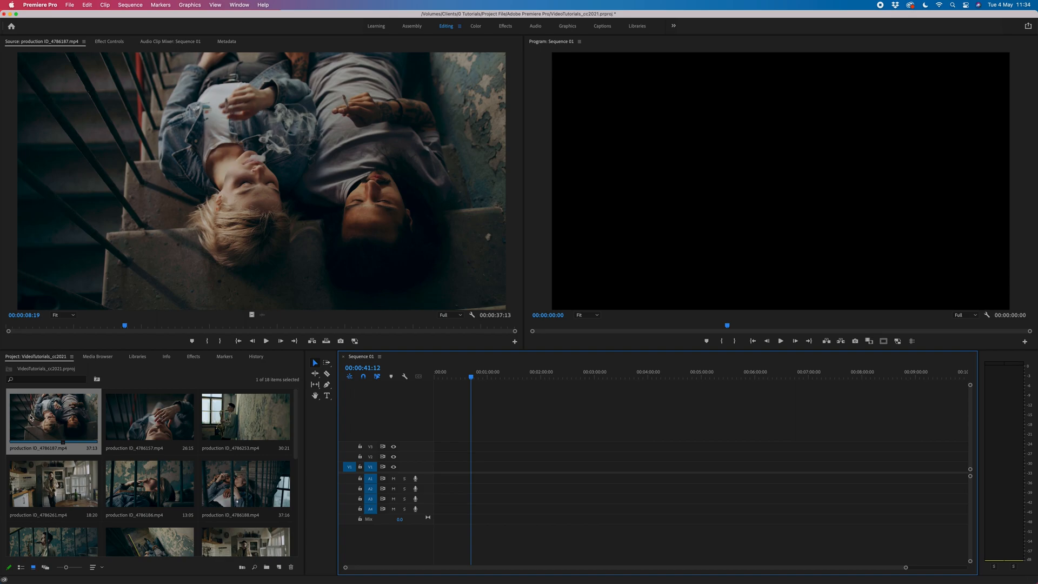
Step: Place production ID_4786187.mp4 from the project at the start of track V1 and undo the placement
{"action": "key", "text": "cmd+s"}
{"action": "left_click_drag", "start_coordinate": [59, 421], "coordinate": [435, 470]}
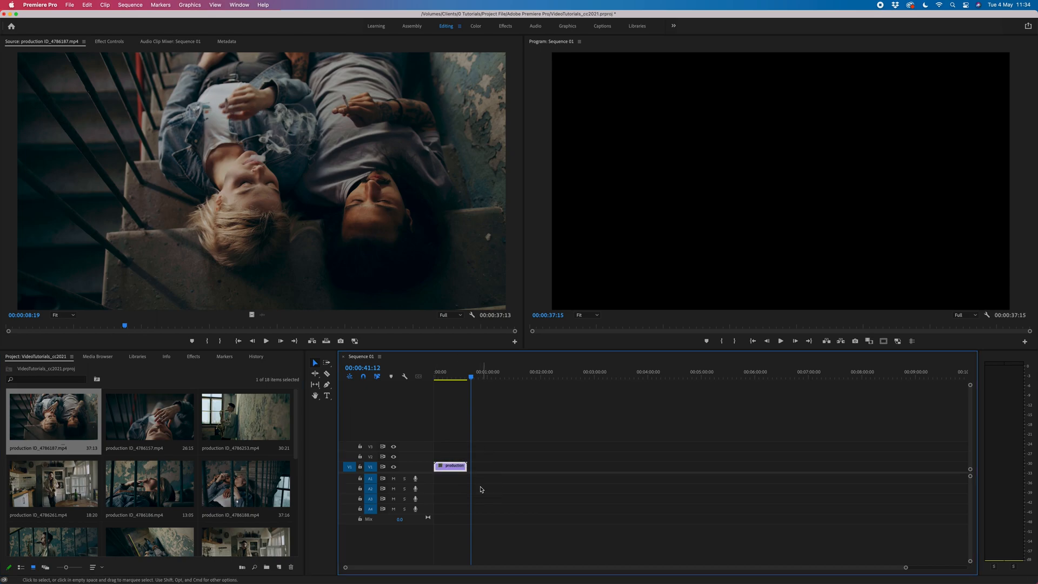
{"action": "key", "text": "super+z"}
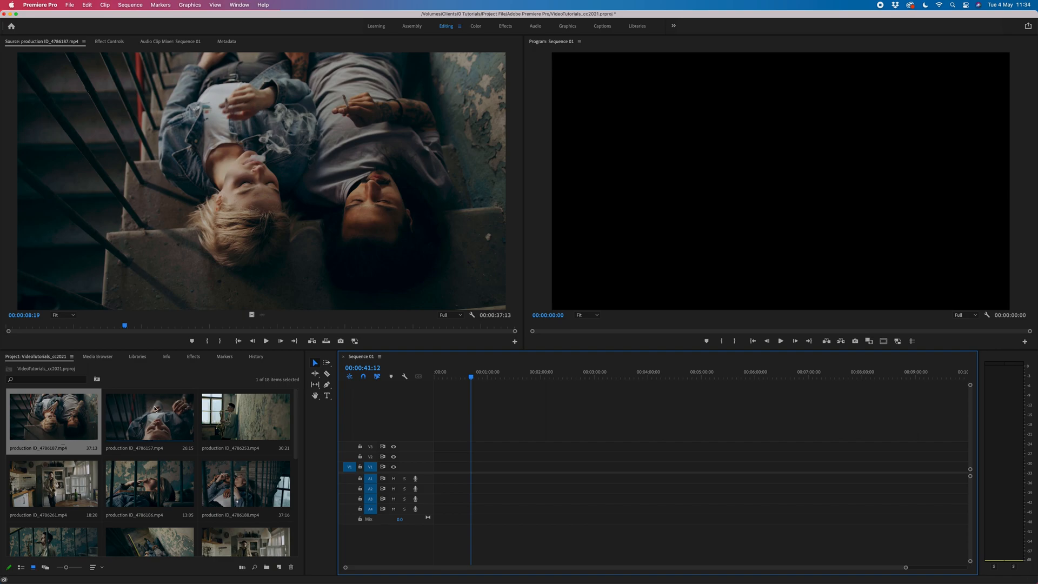
Step: Mark an In point at 00:00:03:09 and an Out point at 00:00:12:09 on the source clip, and scrub through the marked range
{"action": "left_click", "coordinate": [107, 320]}
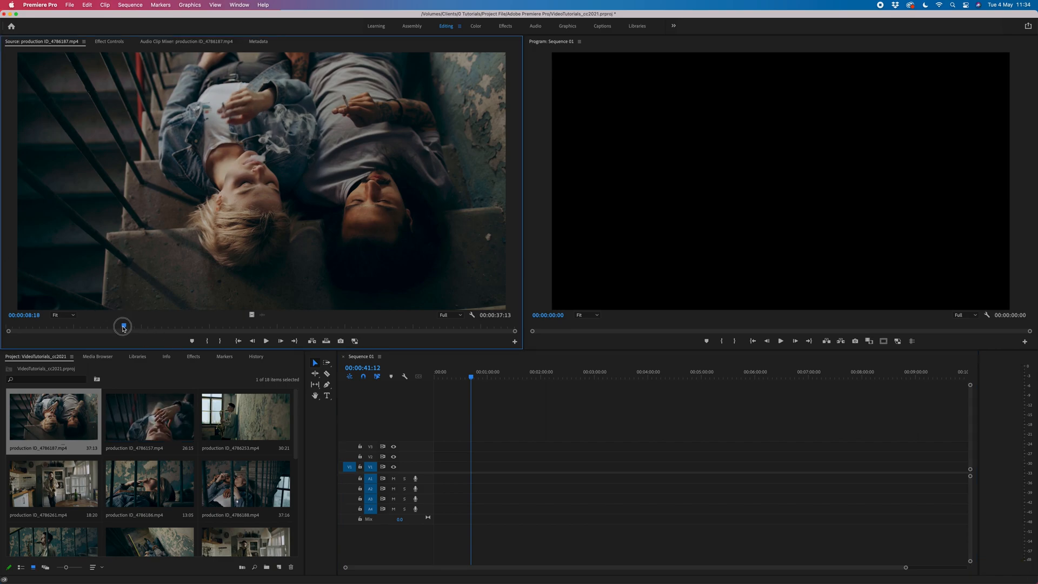
{"action": "left_click_drag", "start_coordinate": [125, 328], "coordinate": [51, 326]}
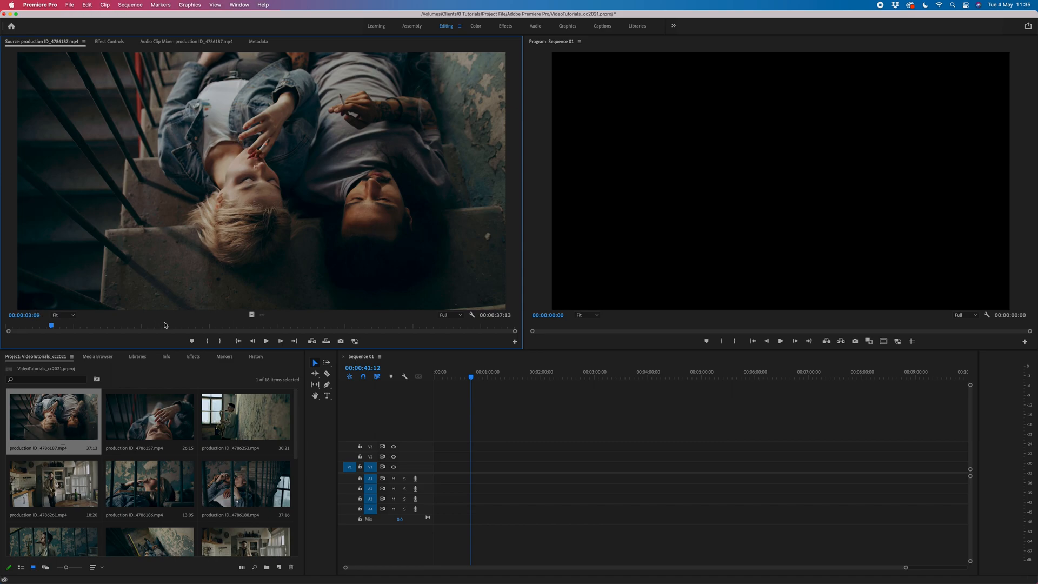
{"action": "key", "text": "i"}
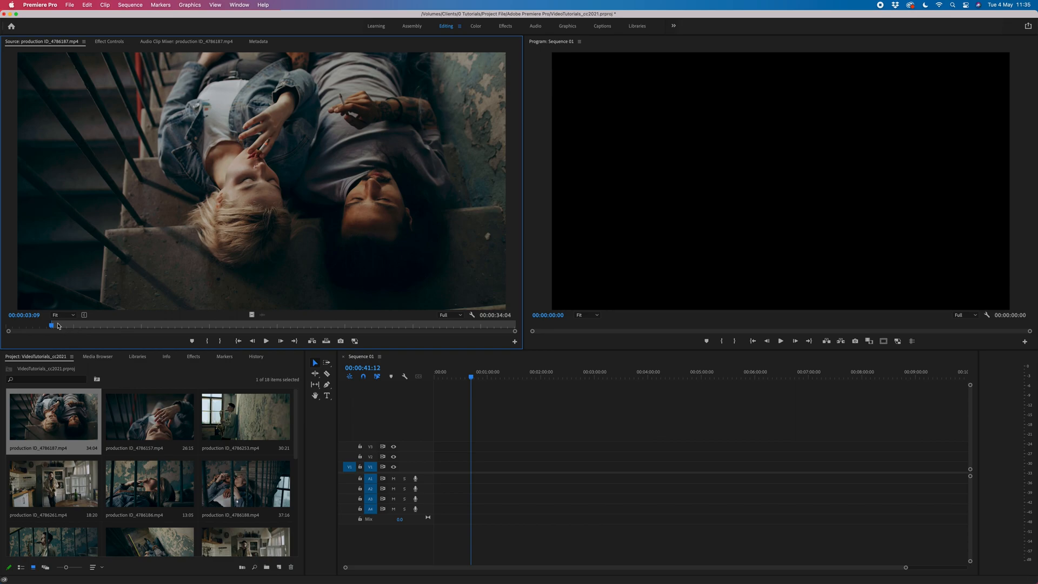
{"action": "key", "text": "space"}
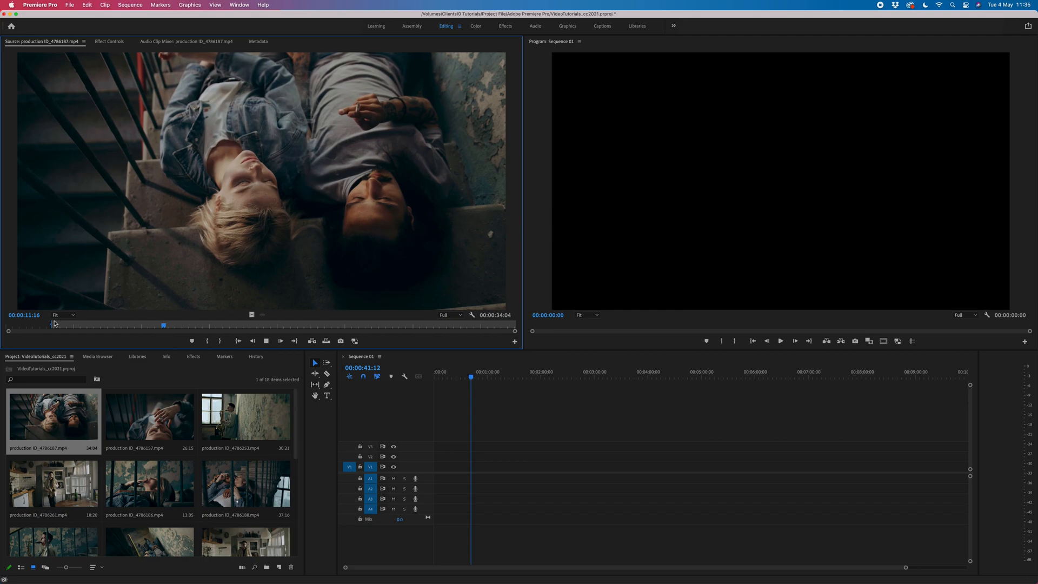
{"action": "key", "text": "space"}
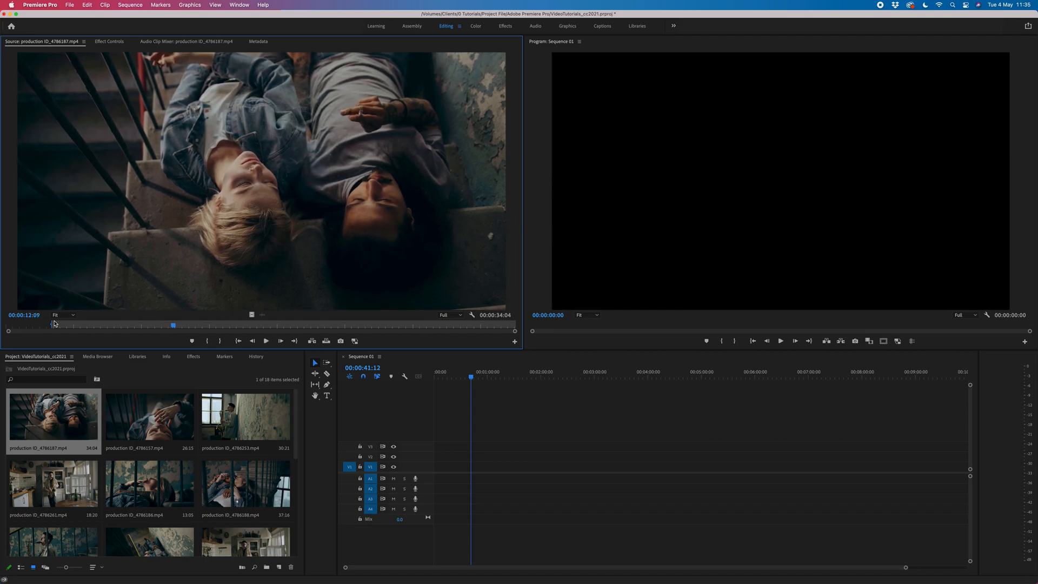
{"action": "key", "text": "o"}
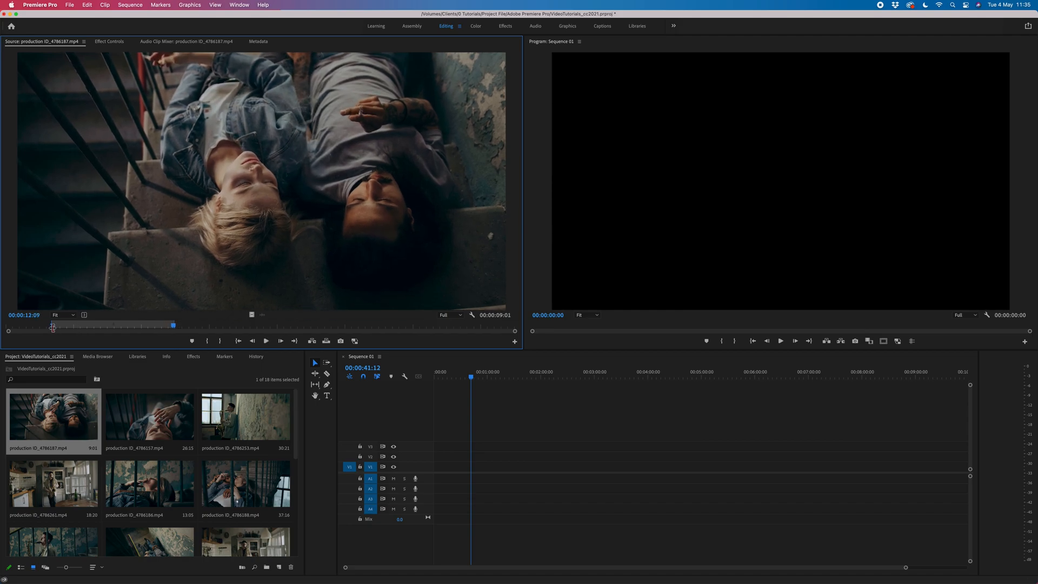
{"action": "left_click_drag", "start_coordinate": [64, 327], "coordinate": [121, 326]}
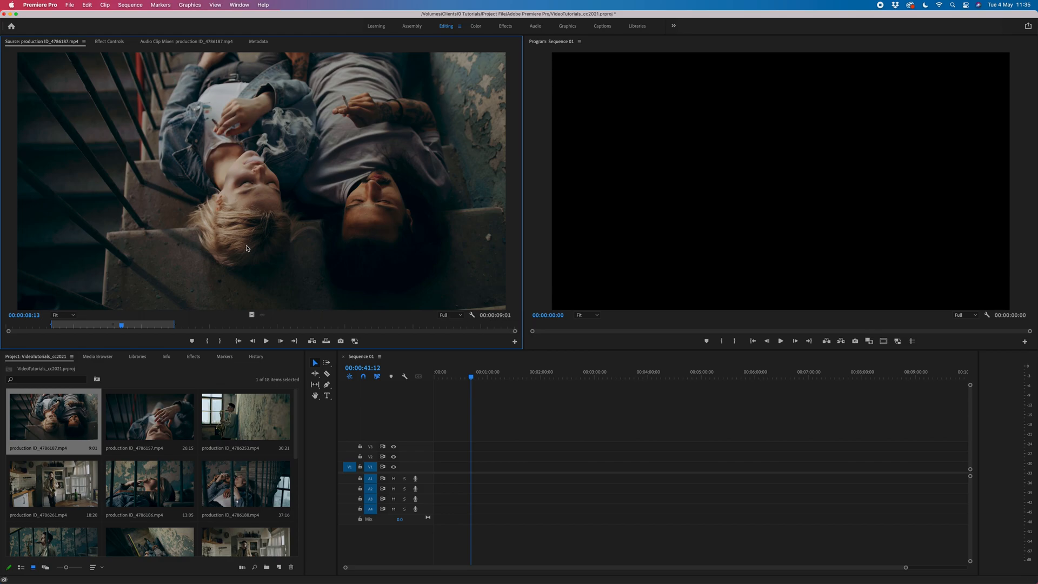
Step: Place the marked section of the source clip on track V1 at about 00:00:25:00 and review its framing around 00:00:29:24
{"action": "left_click_drag", "start_coordinate": [246, 249], "coordinate": [459, 466]}
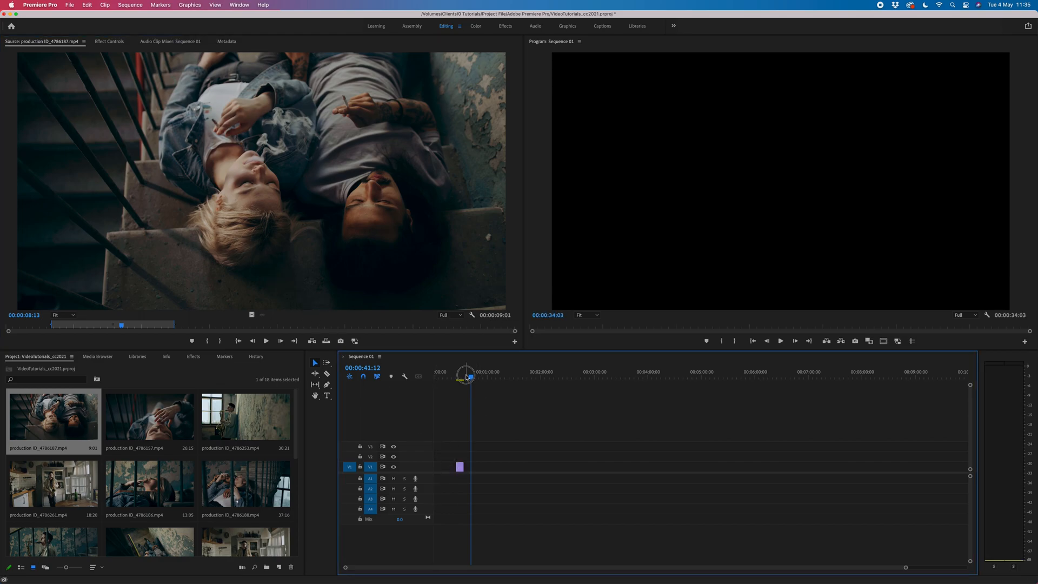
{"action": "left_click_drag", "start_coordinate": [467, 377], "coordinate": [457, 379]}
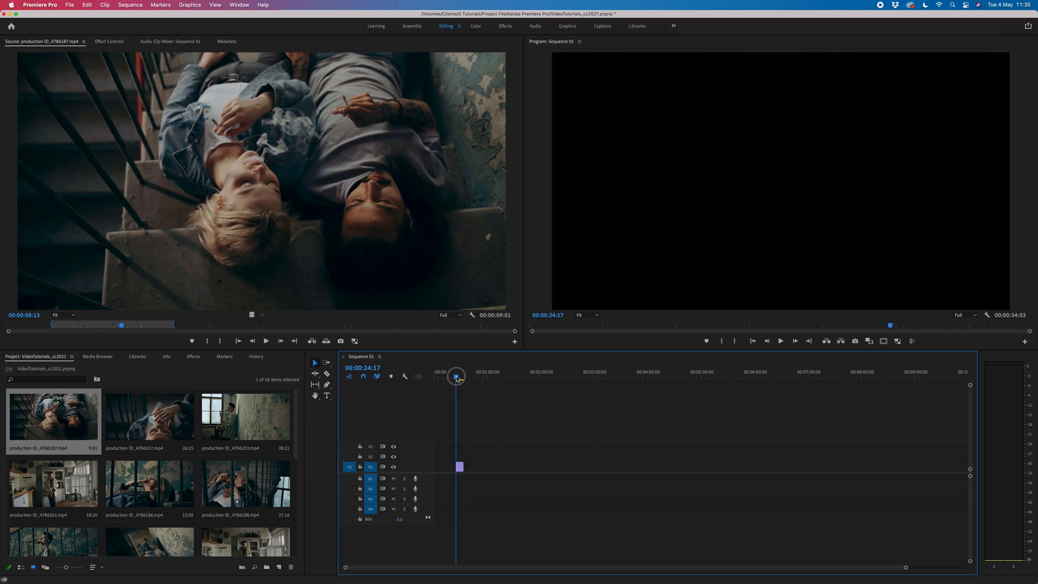
{"action": "key", "text": "="}
{"action": "left_click", "coordinate": [485, 377]}
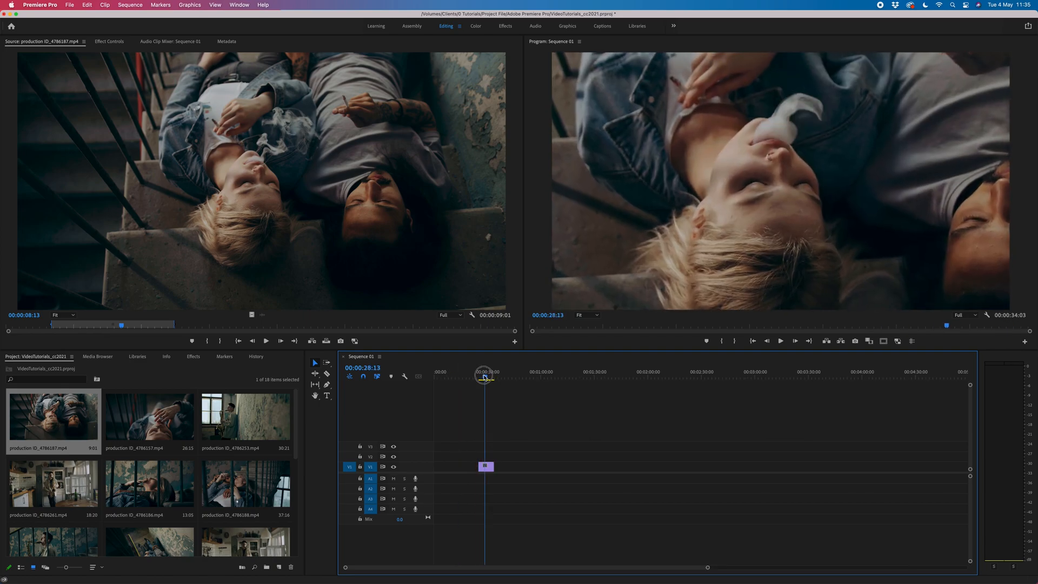
{"action": "mouse_move", "coordinate": [485, 377]}
{"action": "left_mouse_down"}
{"action": "mouse_move", "coordinate": [501, 377]}
{"action": "mouse_move", "coordinate": [487, 376]}
{"action": "left_mouse_up"}
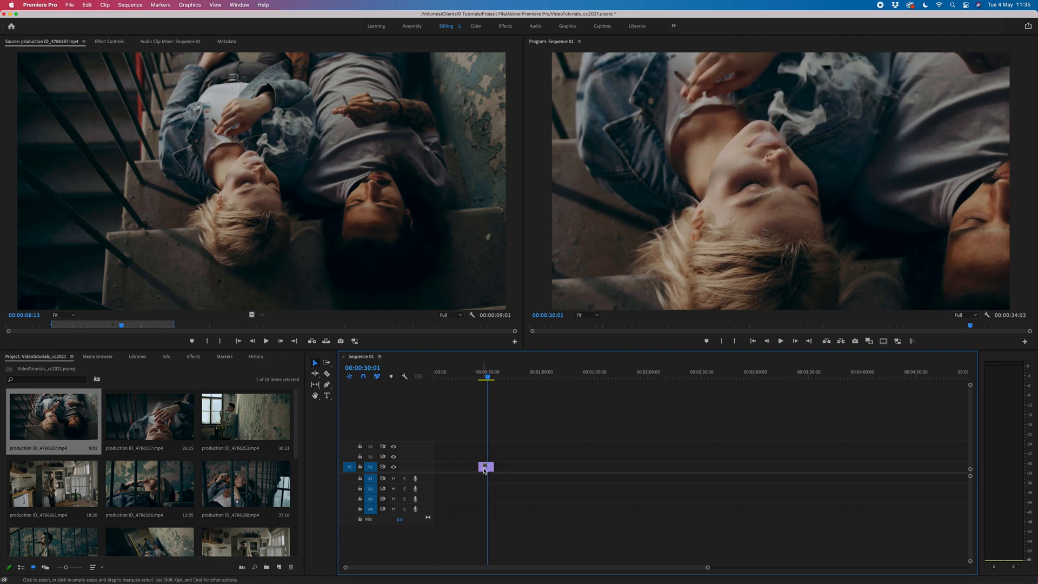
{"action": "left_click", "coordinate": [485, 470]}
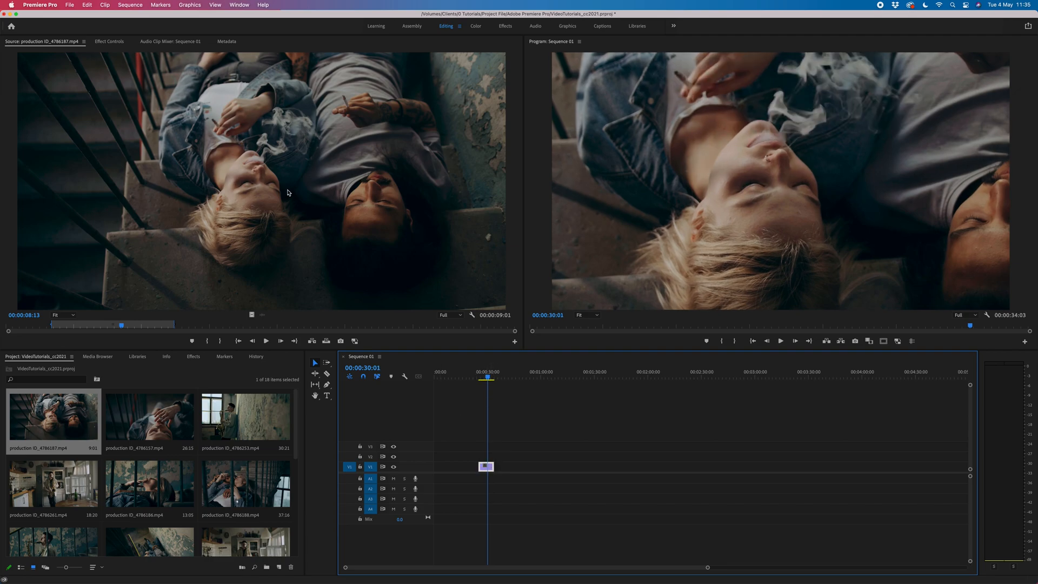
{"action": "left_click", "coordinate": [516, 396]}
{"action": "left_click_drag", "start_coordinate": [488, 377], "coordinate": [489, 379]}
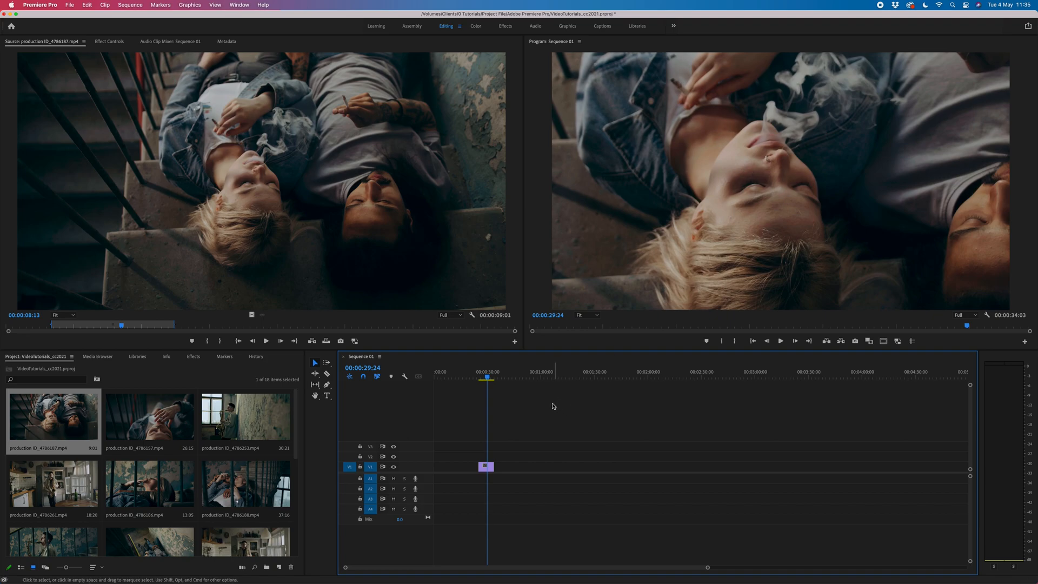
Step: Open the effect controls for the clip on track V1 and reduce its Scale to 50
{"action": "left_click", "coordinate": [111, 42]}
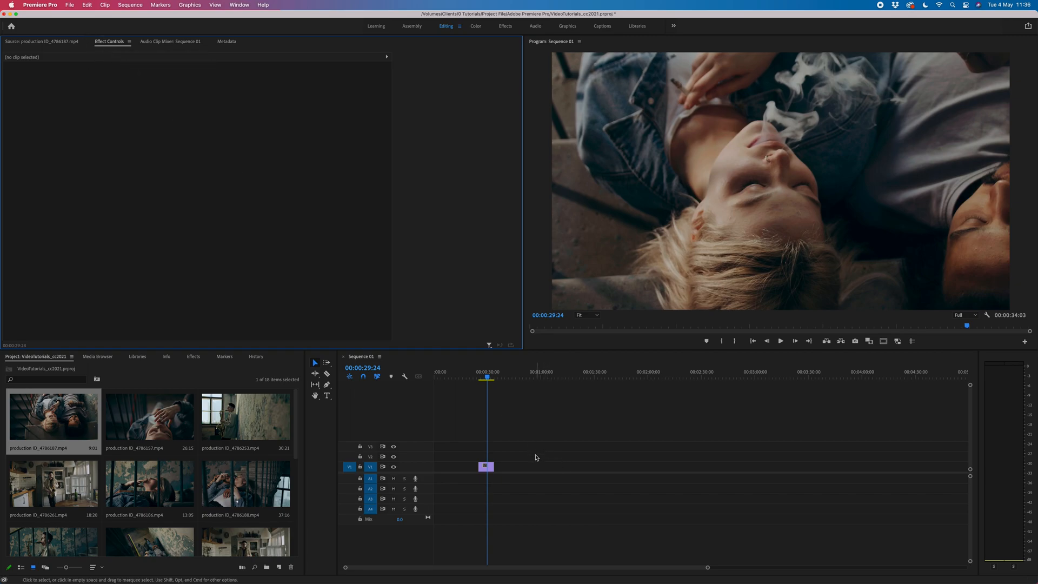
{"action": "left_click", "coordinate": [516, 445]}
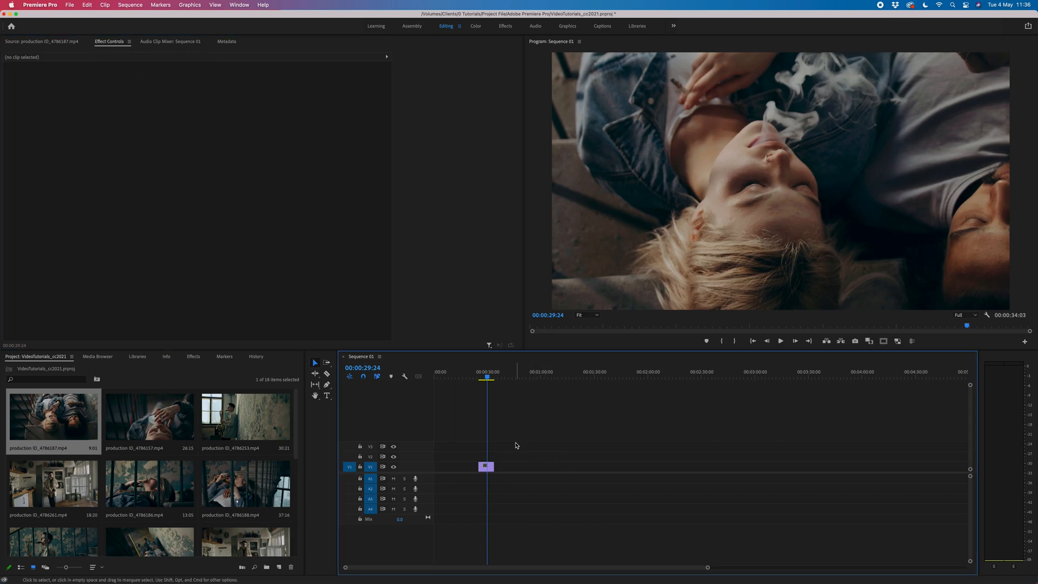
{"action": "left_click", "coordinate": [487, 469]}
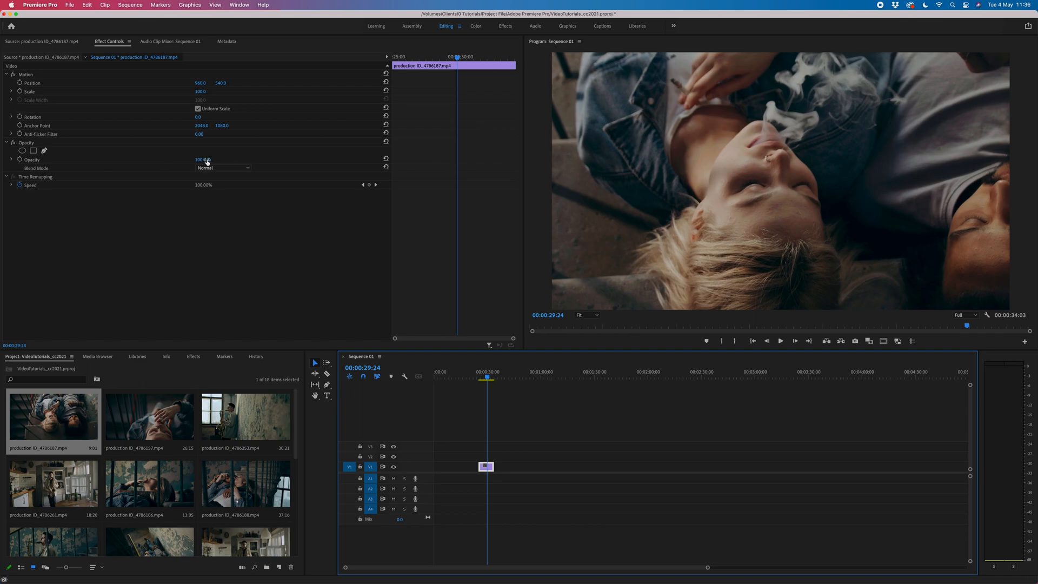
{"action": "mouse_move", "coordinate": [206, 161]}
{"action": "left_mouse_down"}
{"action": "mouse_move", "coordinate": [172, 162]}
{"action": "mouse_move", "coordinate": [207, 162]}
{"action": "left_mouse_up"}
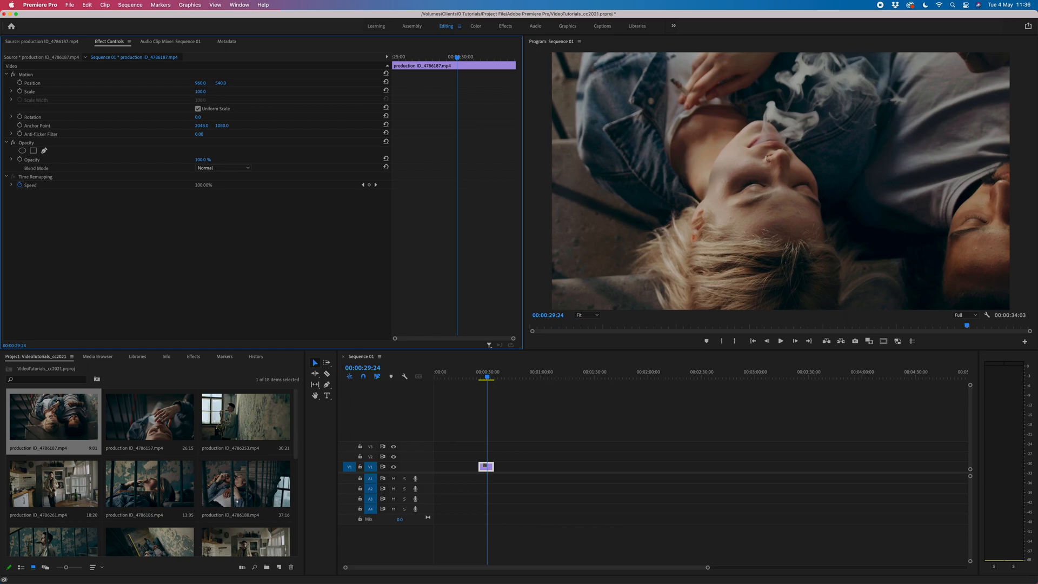
{"action": "left_click_drag", "start_coordinate": [200, 91], "coordinate": [173, 91]}
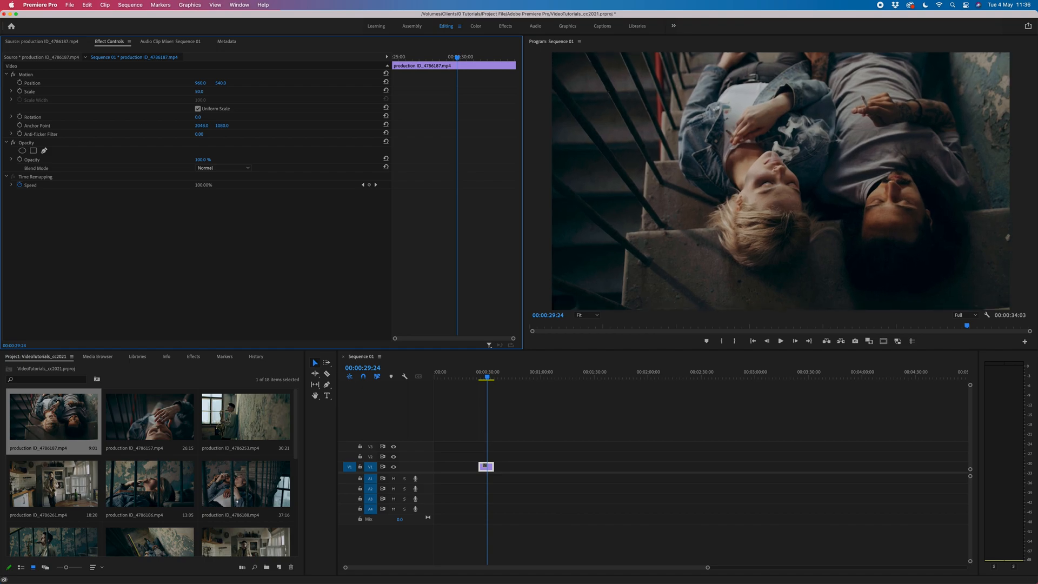
Step: Try a Scale of 45 on the V1 clip
{"action": "left_click", "coordinate": [200, 91]}
{"action": "type", "text": "66"}
{"action": "type", "text": "45"}
{"action": "key", "text": "Return"}
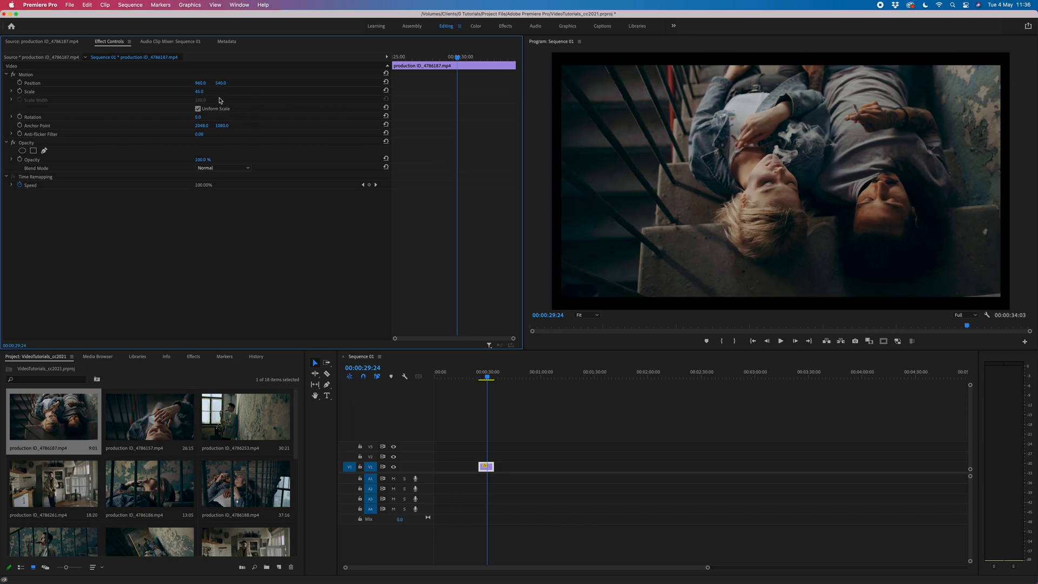
Step: Restore the V1 clip's Scale to 50 and scrub the sequence between 00:00:26:12 and 00:00:29:24 to check the framing
{"action": "left_click", "coordinate": [206, 89]}
{"action": "type", "text": "50"}
{"action": "key", "text": "Return"}
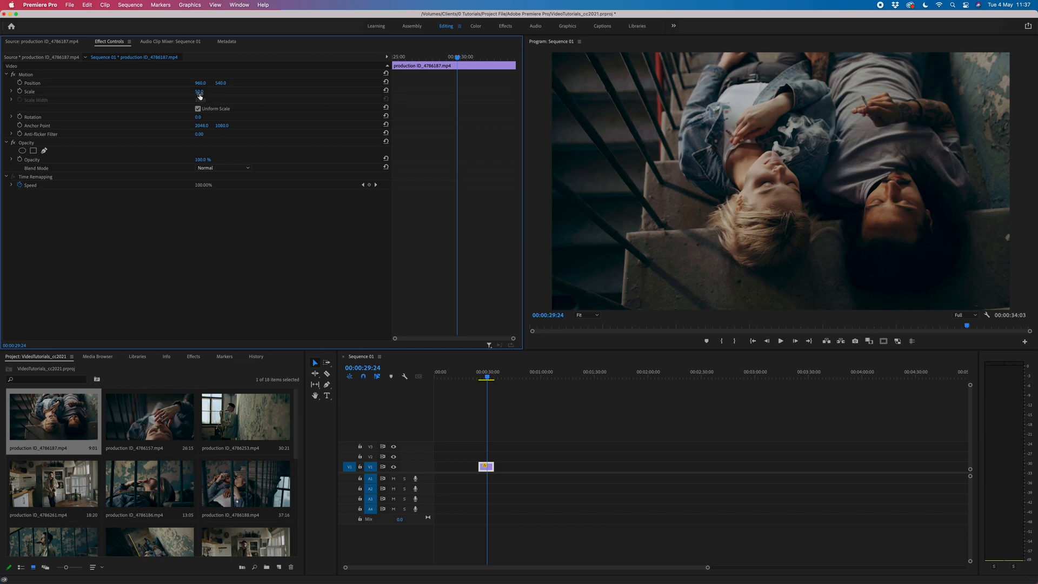
{"action": "left_click", "coordinate": [558, 421]}
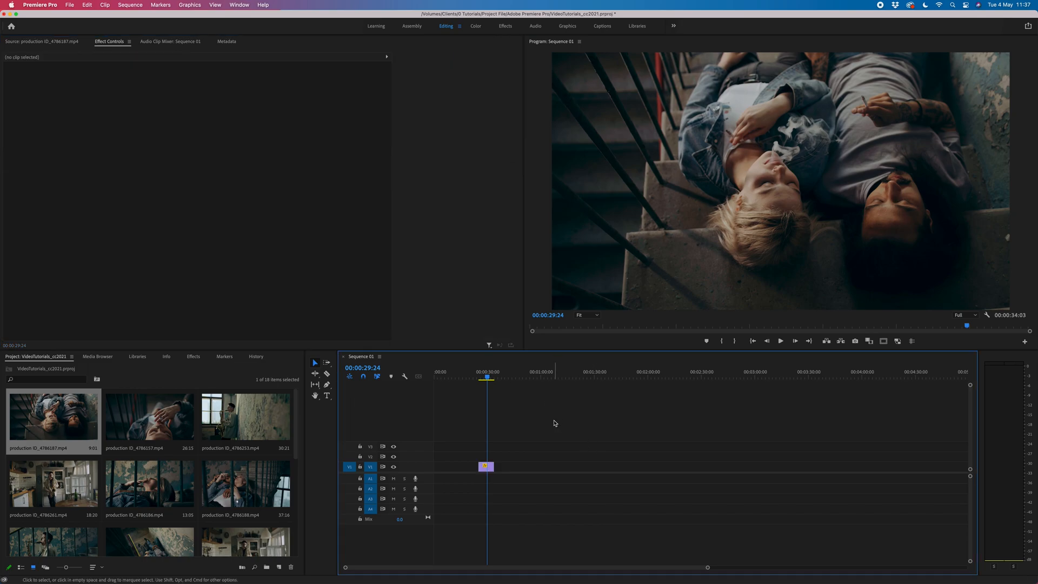
{"action": "left_click", "coordinate": [481, 378]}
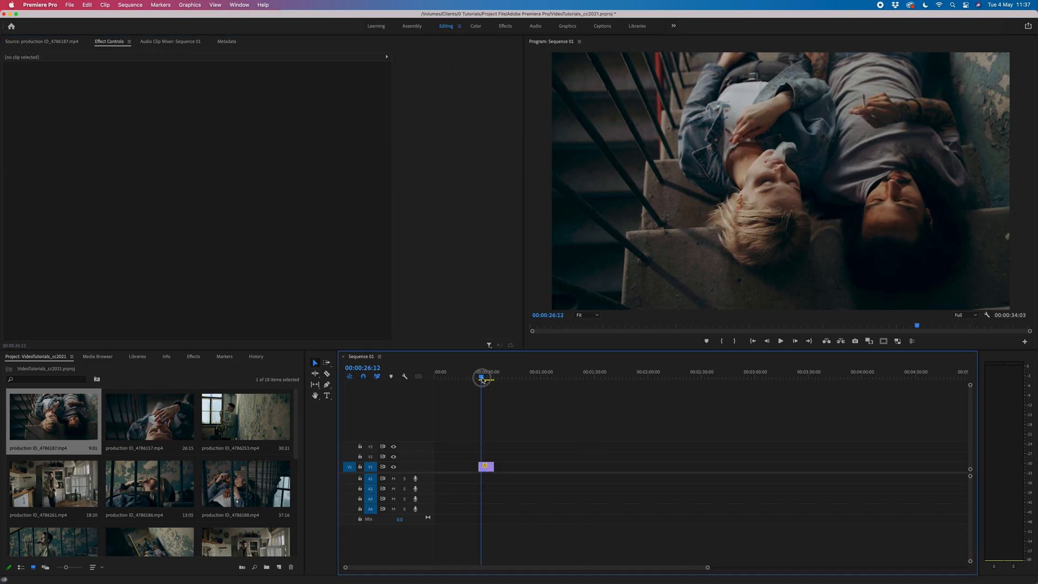
{"action": "left_click_drag", "start_coordinate": [482, 380], "coordinate": [487, 380]}
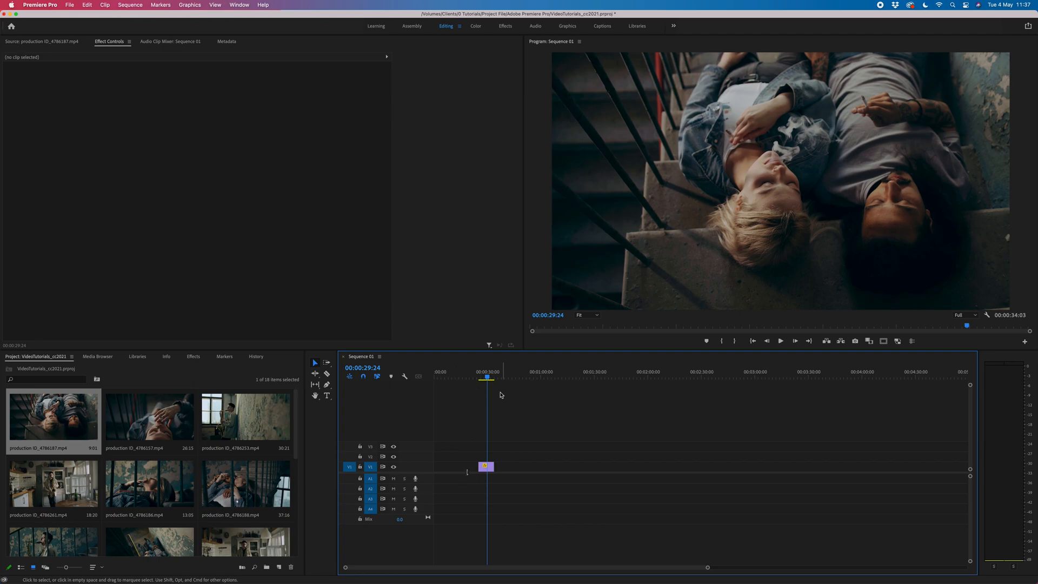
Step: Open production ID_4786157.mp4 in the source monitor and mark a section of about 7 seconds ending at 00:00:17:12
{"action": "double_click", "coordinate": [159, 411]}
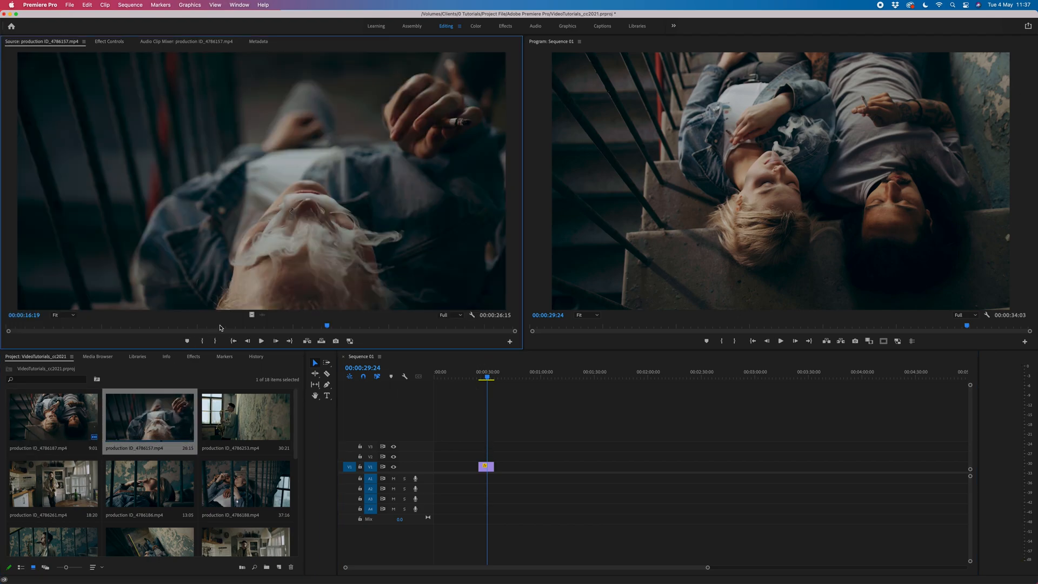
{"action": "left_click_drag", "start_coordinate": [304, 328], "coordinate": [340, 327]}
{"action": "key", "text": "i"}
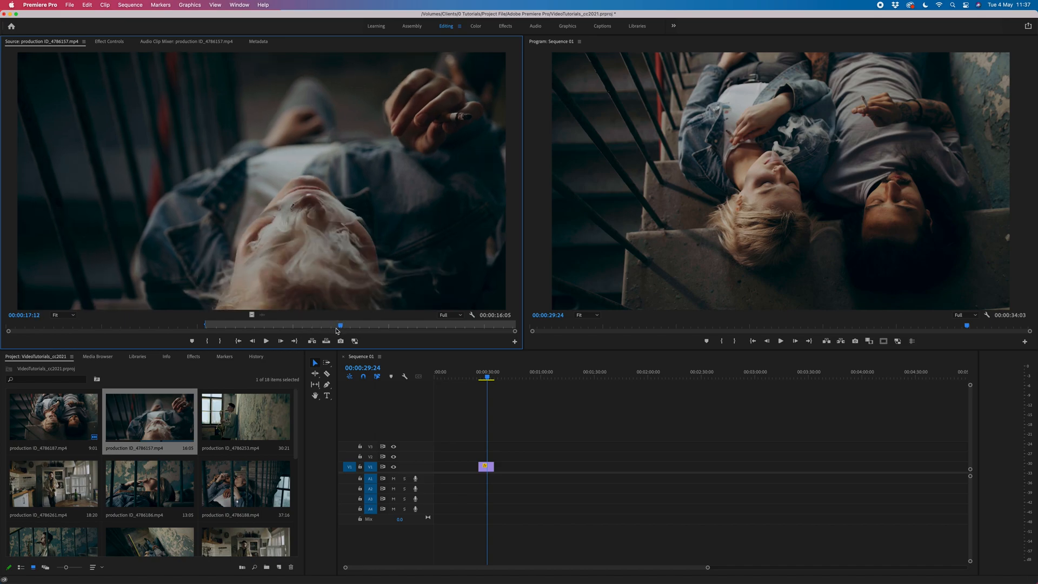
{"action": "key", "text": "o"}
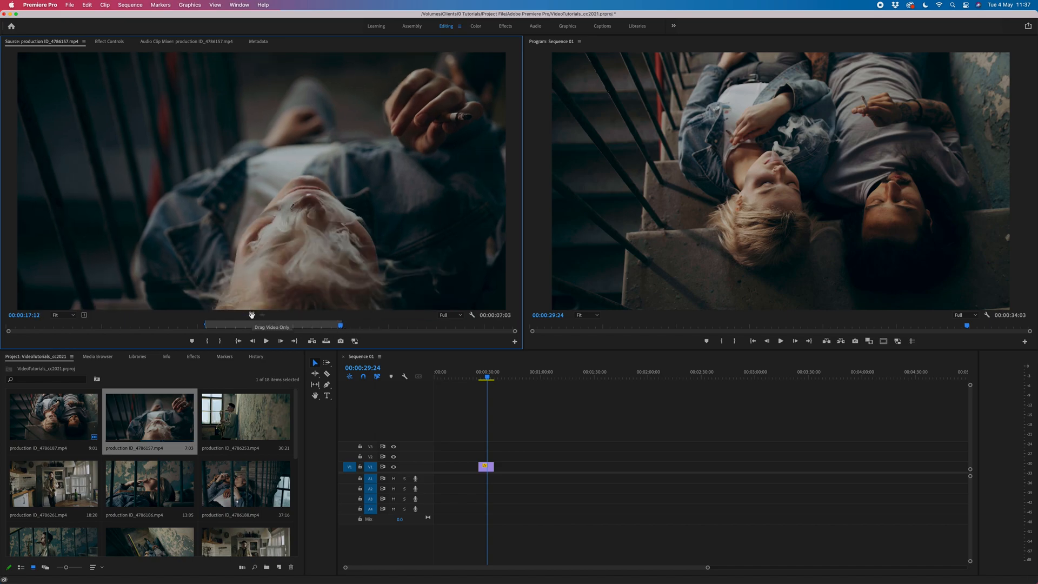
Step: Place only the video of the marked section on track V2, aligning its start with the V1 clip at about 00:00:25:00
{"action": "left_click_drag", "start_coordinate": [252, 314], "coordinate": [513, 457]}
{"action": "left_click", "coordinate": [483, 378]}
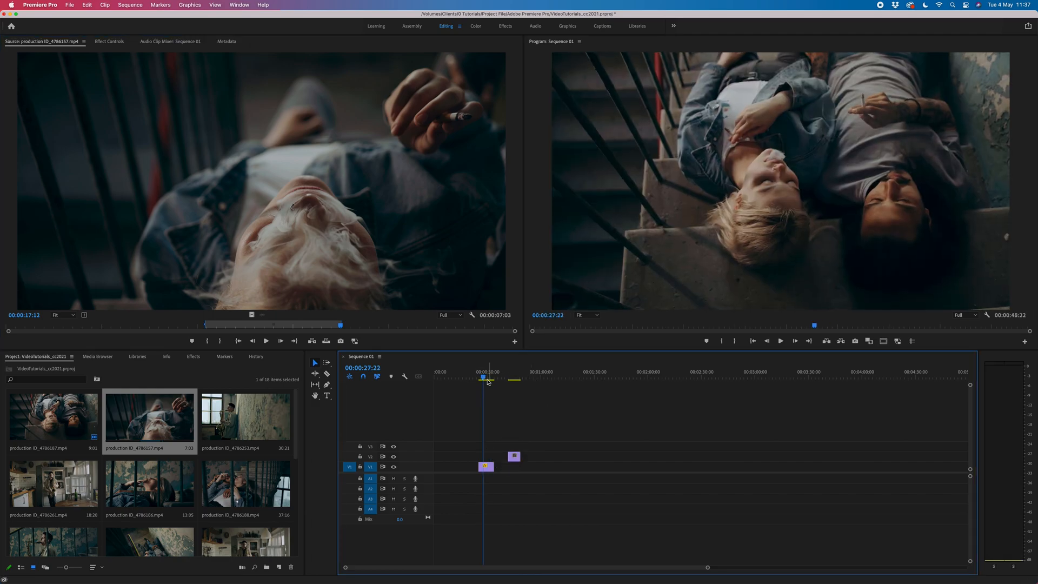
{"action": "key", "text": "equal"}
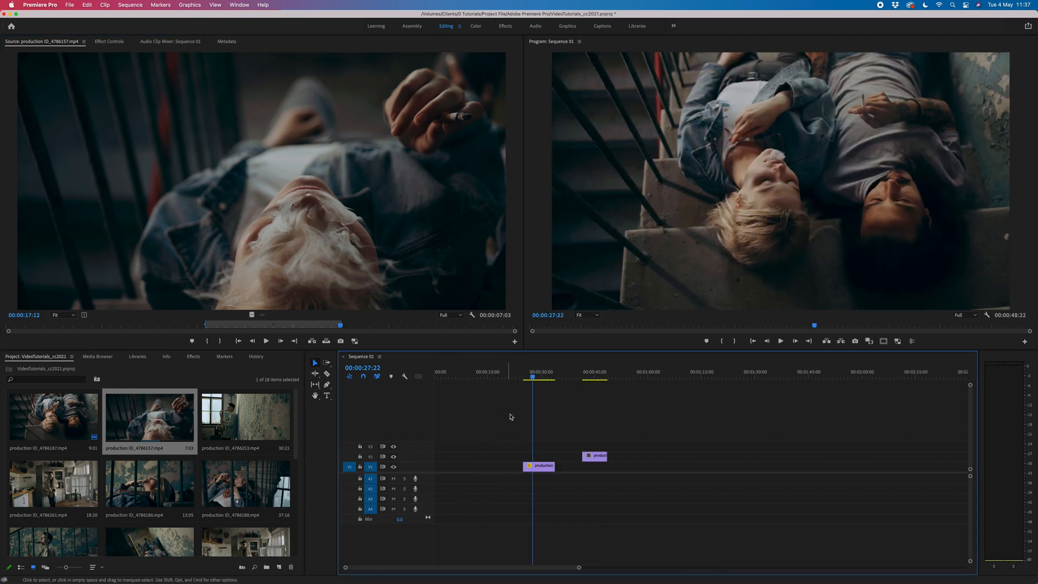
{"action": "key", "text": "equal"}
{"action": "left_click_drag", "start_coordinate": [752, 457], "coordinate": [635, 458]}
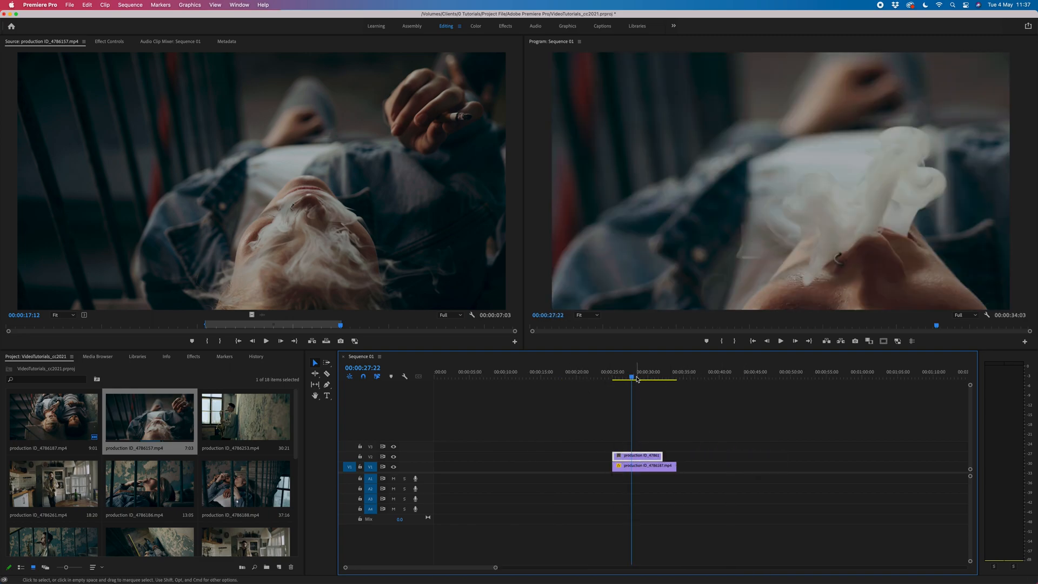
Step: Set the Scale of the production ID_4786157.mp4 clip on track V2 to 50
{"action": "left_click", "coordinate": [111, 41]}
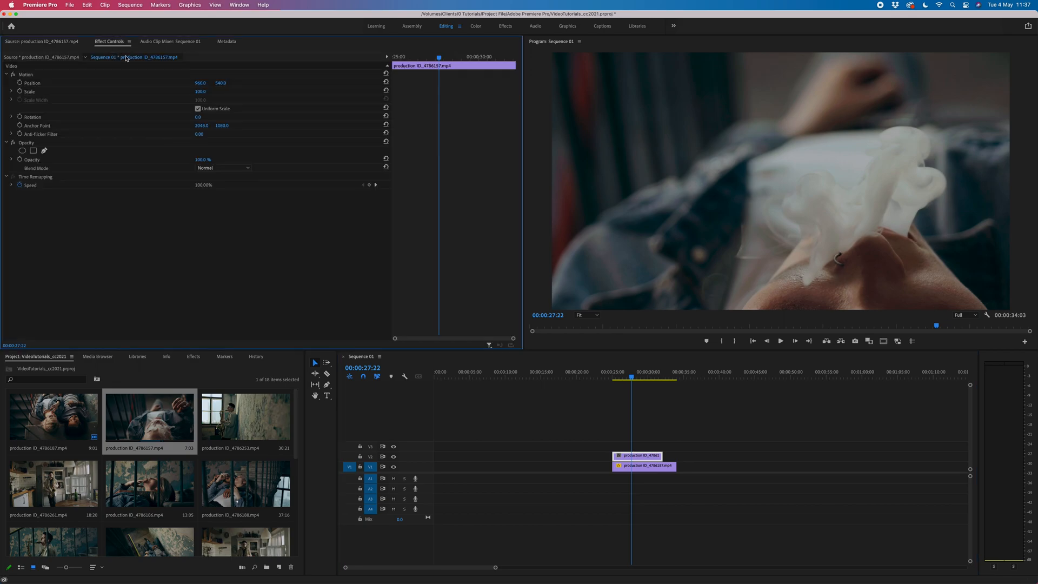
{"action": "left_click", "coordinate": [204, 92]}
{"action": "key", "text": "Return"}
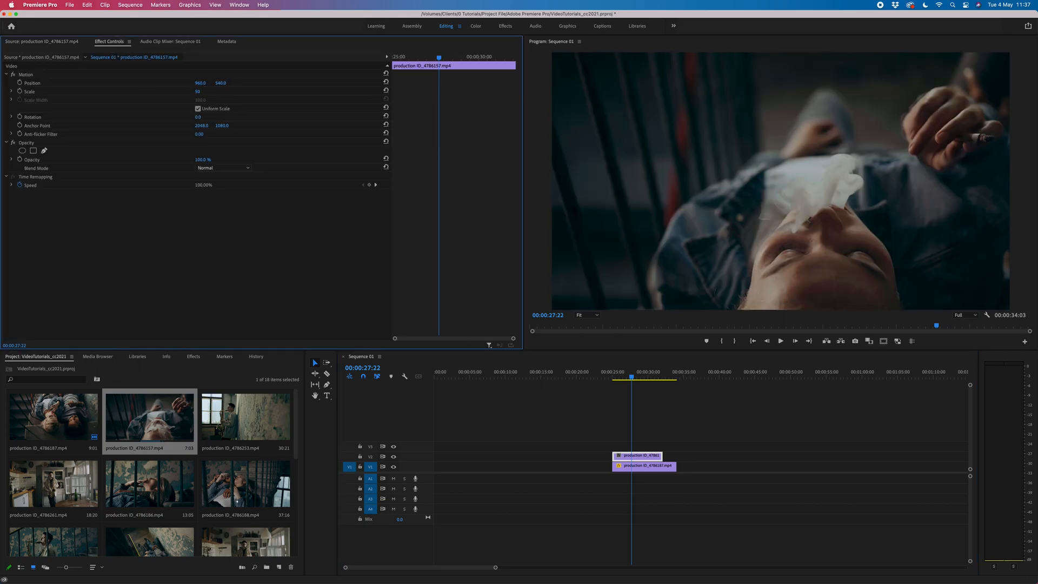
{"action": "left_click", "coordinate": [670, 427]}
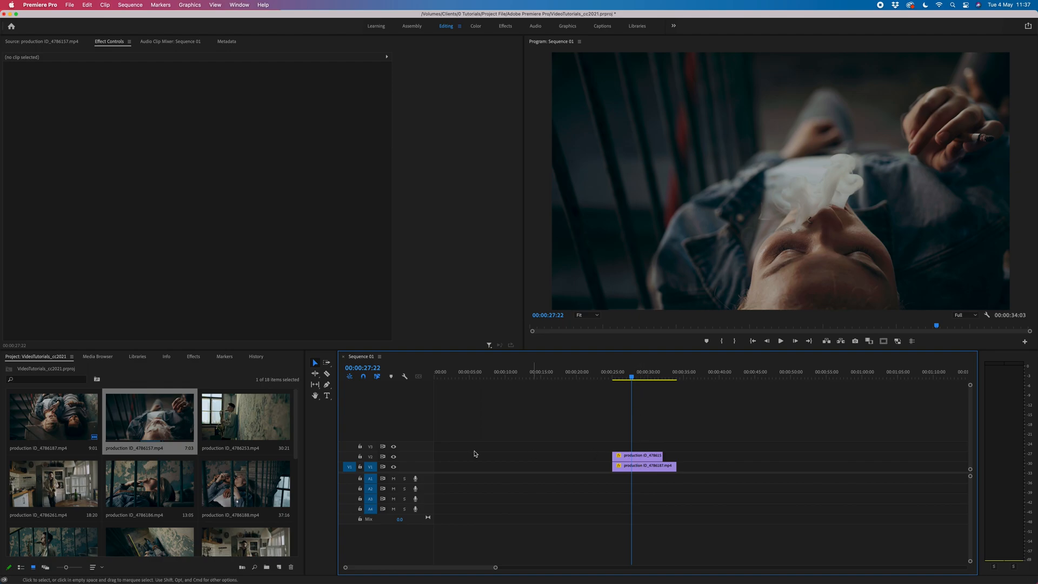
Step: Assign the Mango label colour to the production ID_4786187.mp4 clip on track V1
{"action": "left_click", "coordinate": [639, 468]}
{"action": "right_click", "coordinate": [639, 468]}
{"action": "key", "text": "Escape"}
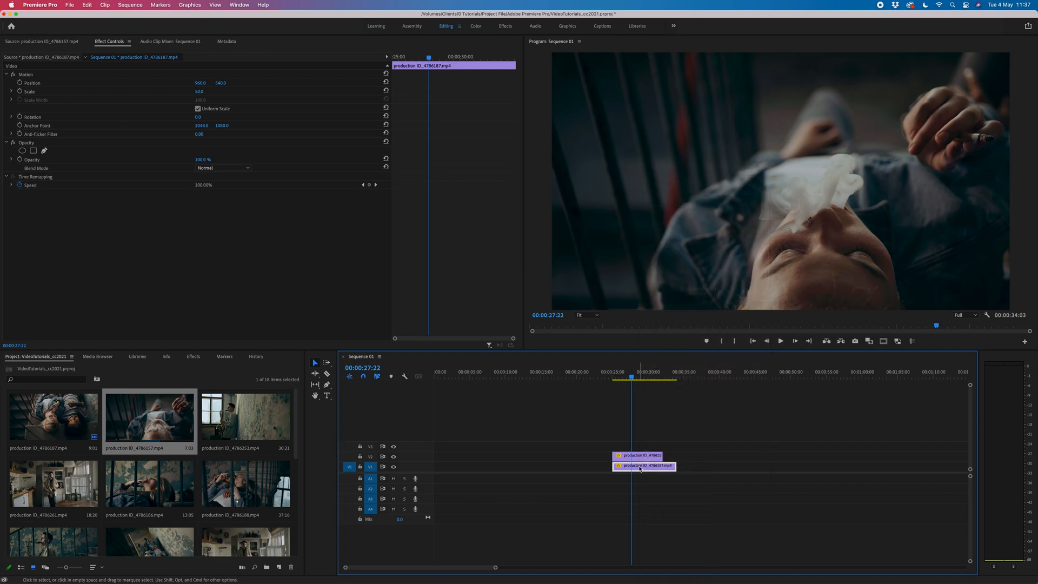
{"action": "right_click", "coordinate": [638, 469]}
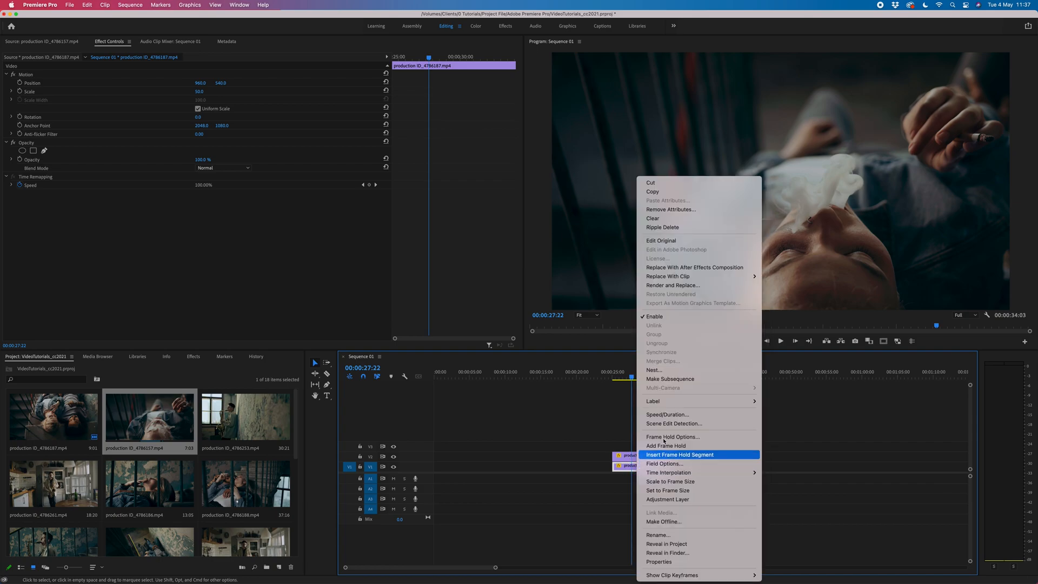
{"action": "mouse_move", "coordinate": [673, 403]}
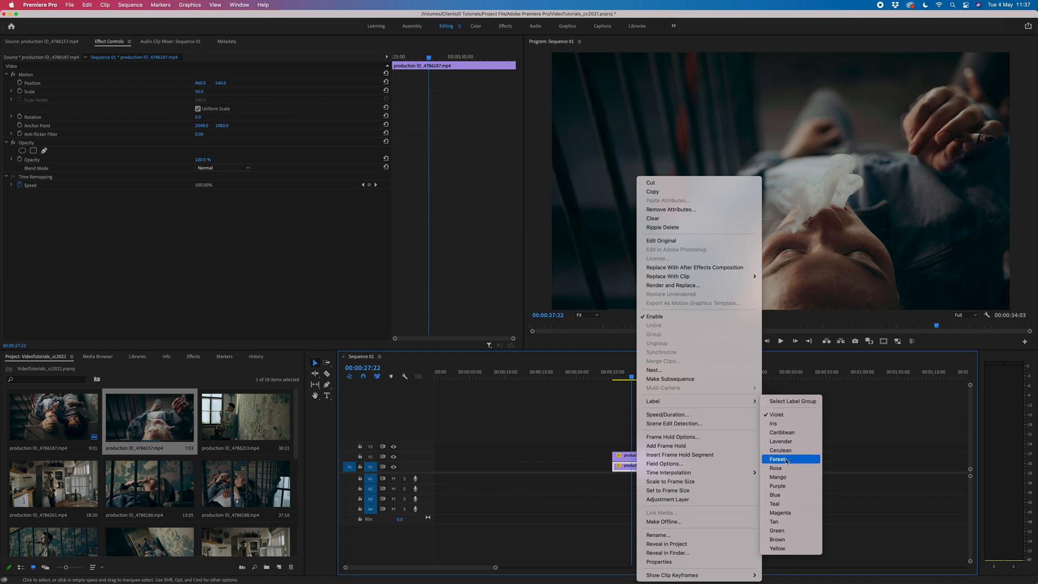
{"action": "left_click", "coordinate": [787, 478]}
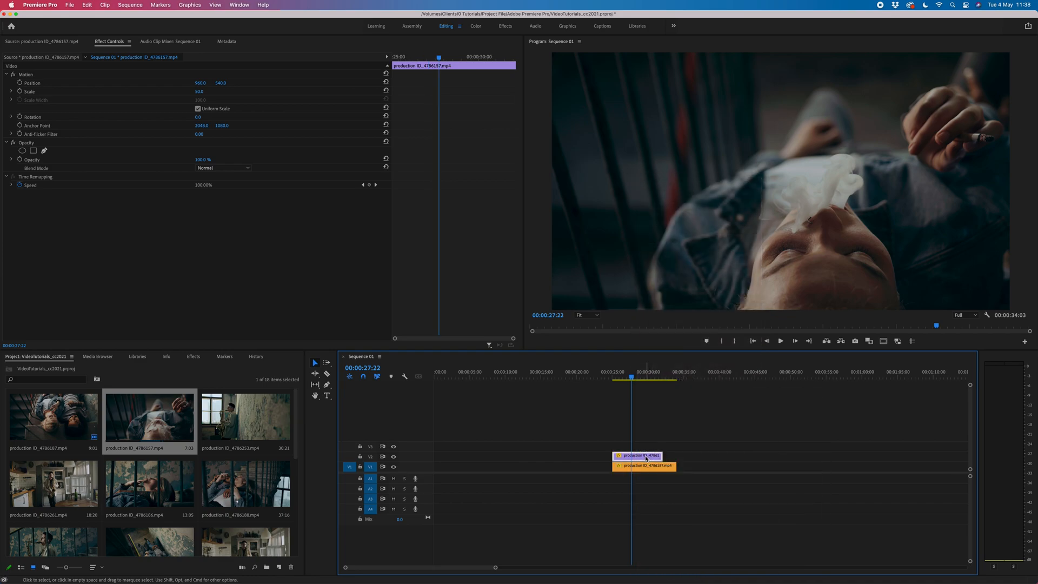
Step: Assign the Blue label colour to the production ID_4786157.mp4 clip on track V2
{"action": "right_click", "coordinate": [647, 457]}
{"action": "mouse_move", "coordinate": [682, 404]}
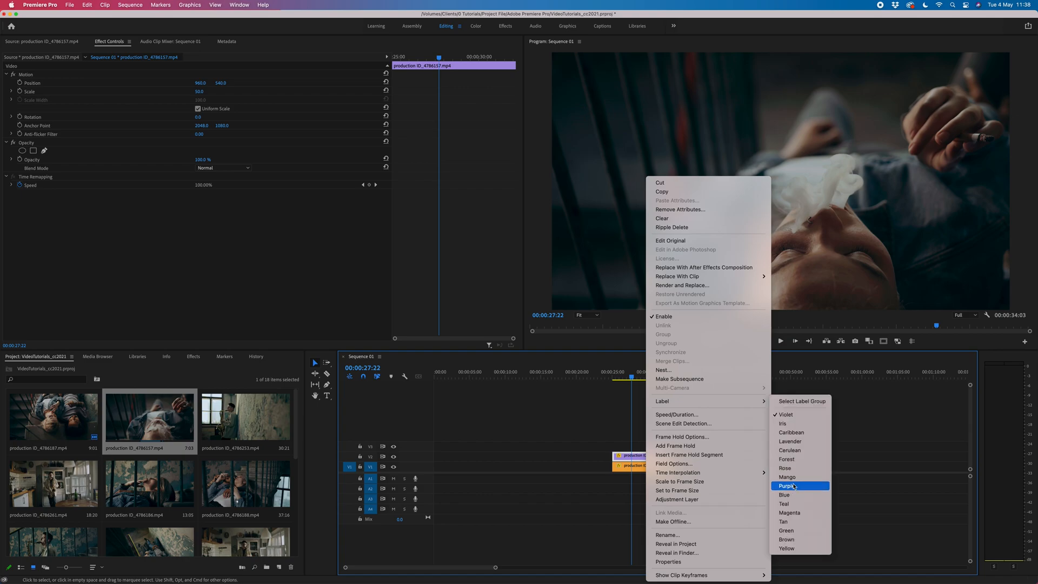
{"action": "left_click", "coordinate": [793, 495]}
{"action": "left_click", "coordinate": [711, 442]}
{"action": "key", "text": "="}
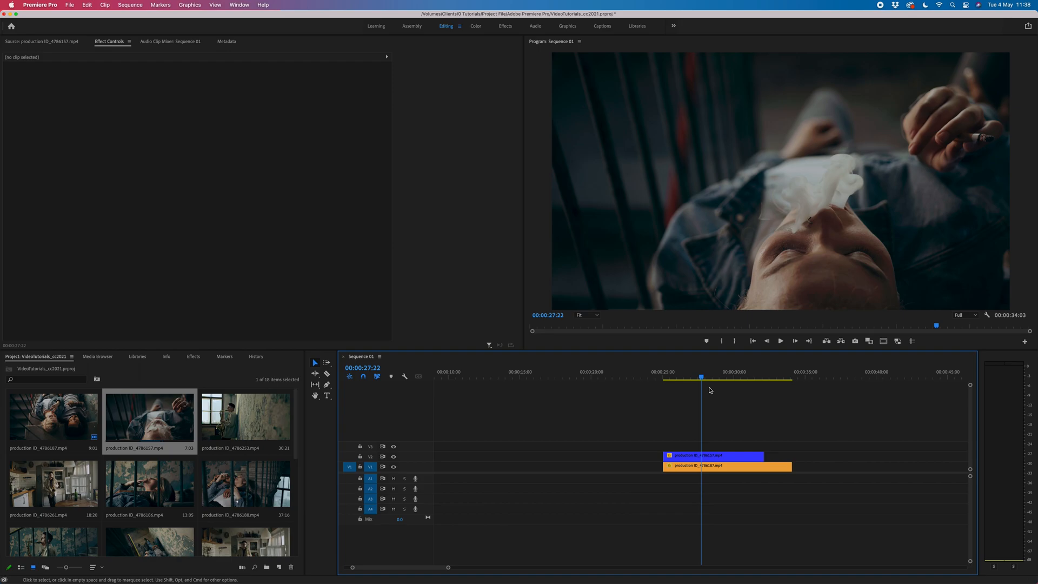
{"action": "left_click_drag", "start_coordinate": [448, 569], "coordinate": [488, 569]}
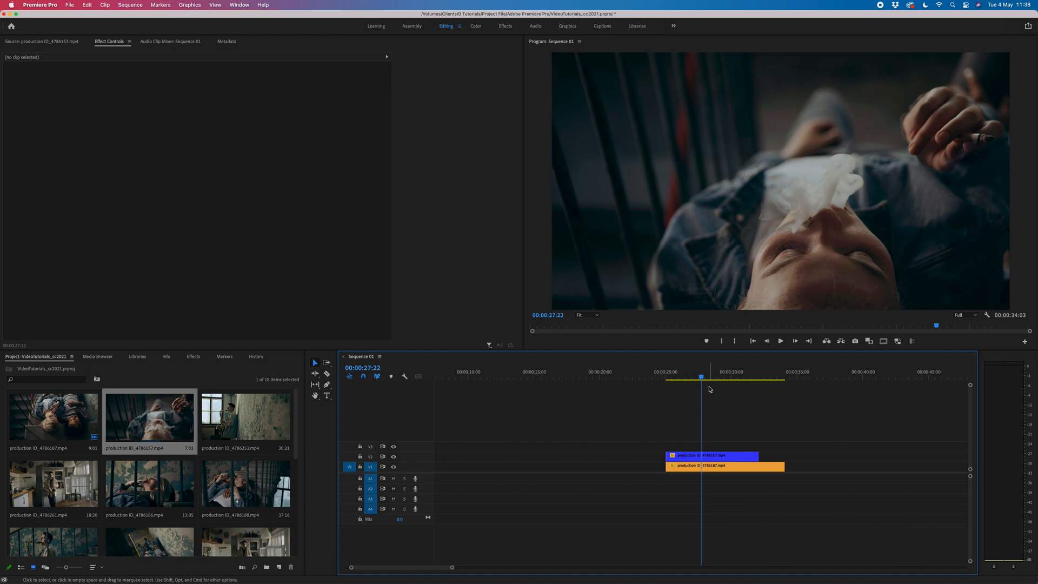
Step: Try the orange clip on track V3 above the blue clip, scrub the overlap to 00:00:28:08, and return it to V1
{"action": "left_click", "coordinate": [697, 460]}
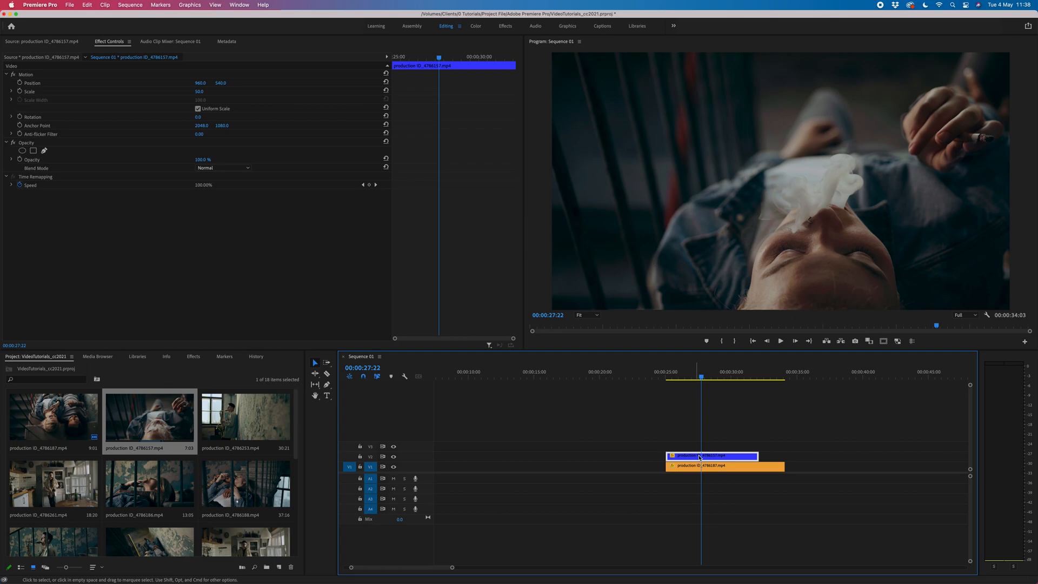
{"action": "left_click", "coordinate": [704, 435]}
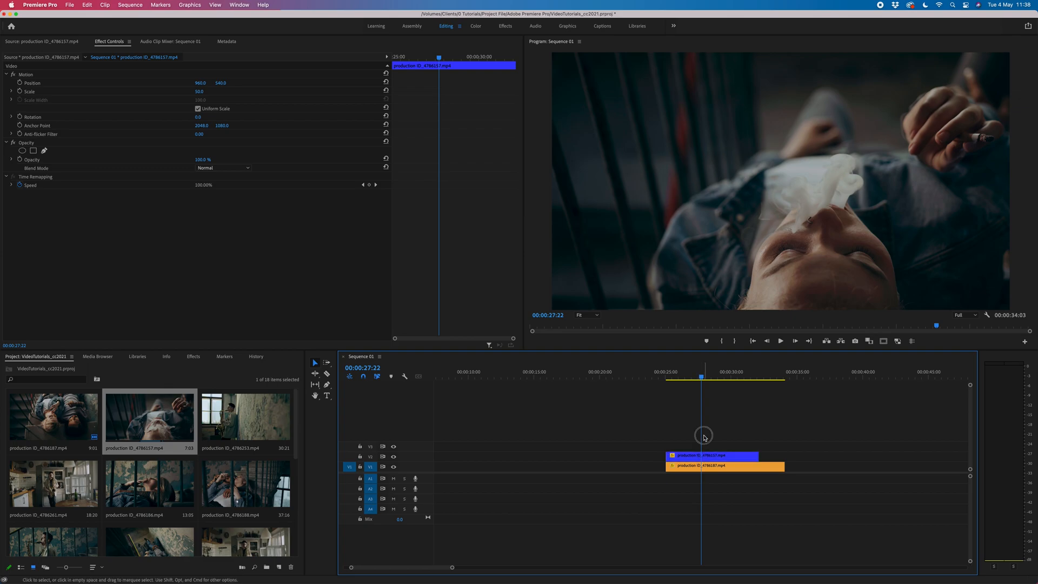
{"action": "left_click", "coordinate": [686, 469]}
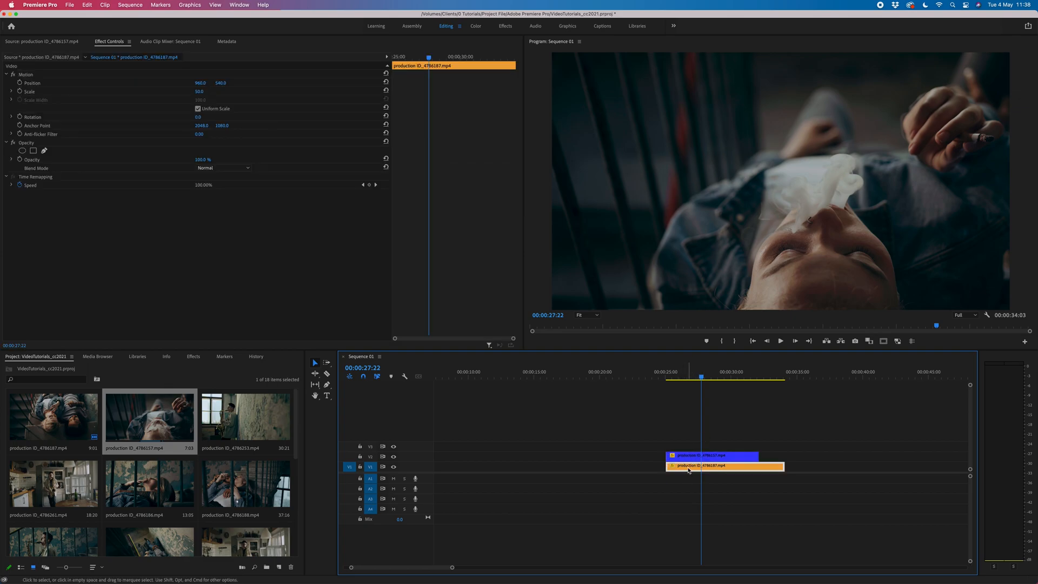
{"action": "left_click_drag", "start_coordinate": [687, 468], "coordinate": [686, 446]}
{"action": "mouse_move", "coordinate": [701, 378]}
{"action": "left_mouse_down"}
{"action": "mouse_move", "coordinate": [723, 379]}
{"action": "mouse_move", "coordinate": [708, 378]}
{"action": "left_mouse_up"}
{"action": "left_click_drag", "start_coordinate": [689, 447], "coordinate": [690, 467]}
Step: Close the empty gap before the two stacked clips so that both start at the beginning of the sequence
{"action": "scroll", "coordinate": [669, 447], "scroll_direction": "up", "scroll_amount": 2}
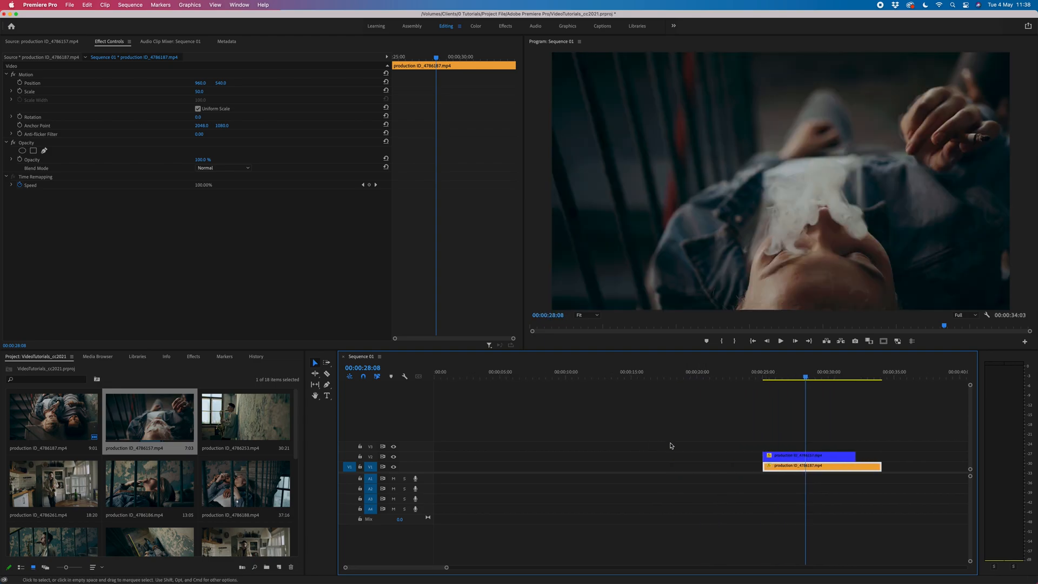
{"action": "left_click", "coordinate": [616, 466]}
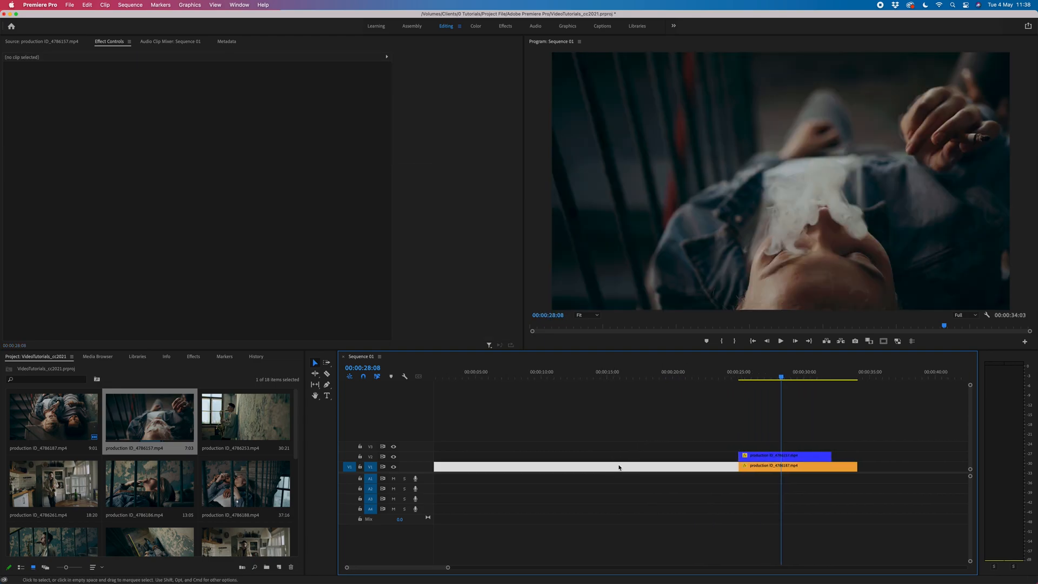
{"action": "left_click", "coordinate": [622, 457]}
{"action": "left_click", "coordinate": [620, 450]}
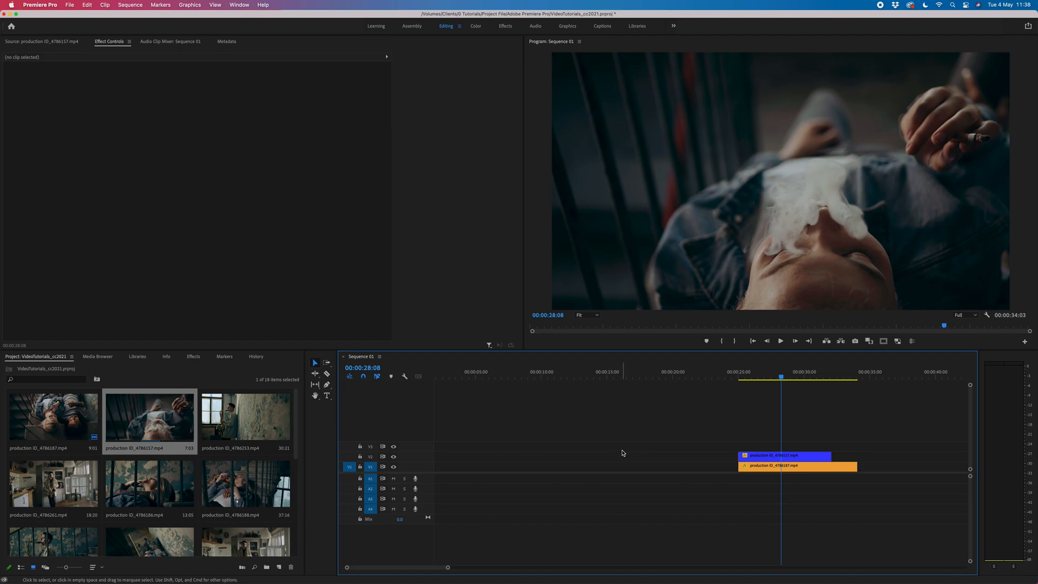
{"action": "left_click", "coordinate": [623, 453]}
{"action": "left_click", "coordinate": [622, 466]}
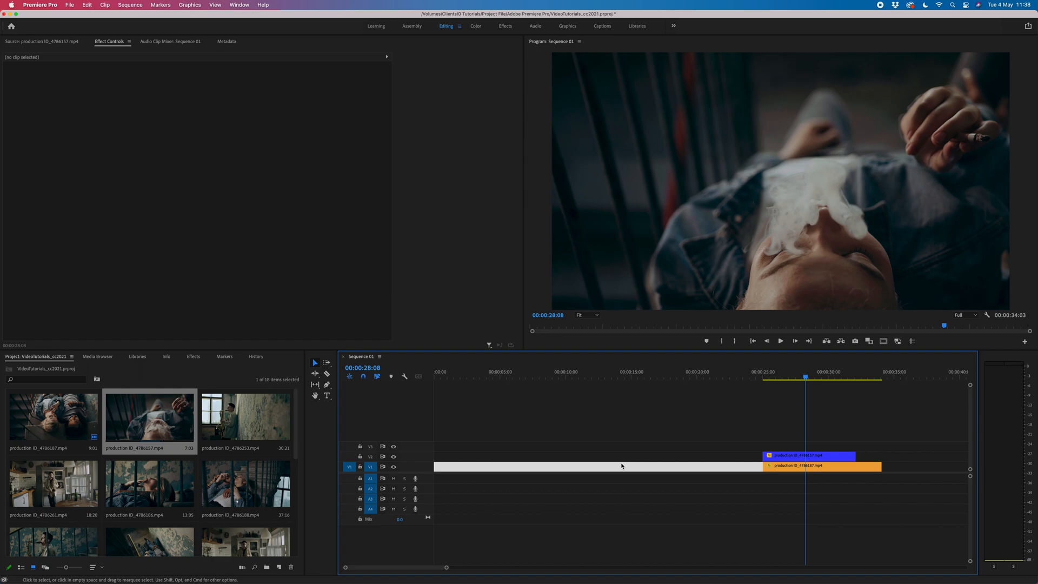
{"action": "key", "text": "Delete"}
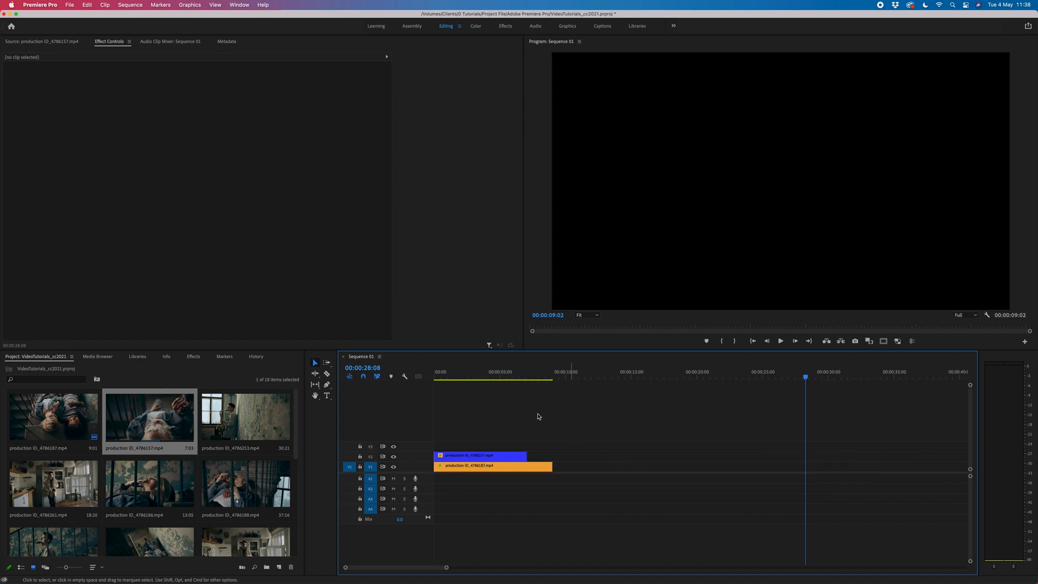
Step: Scrub the stacked clips from the start of the sequence to 00:00:05:13 to examine which track is displayed
{"action": "key", "text": "Home"}
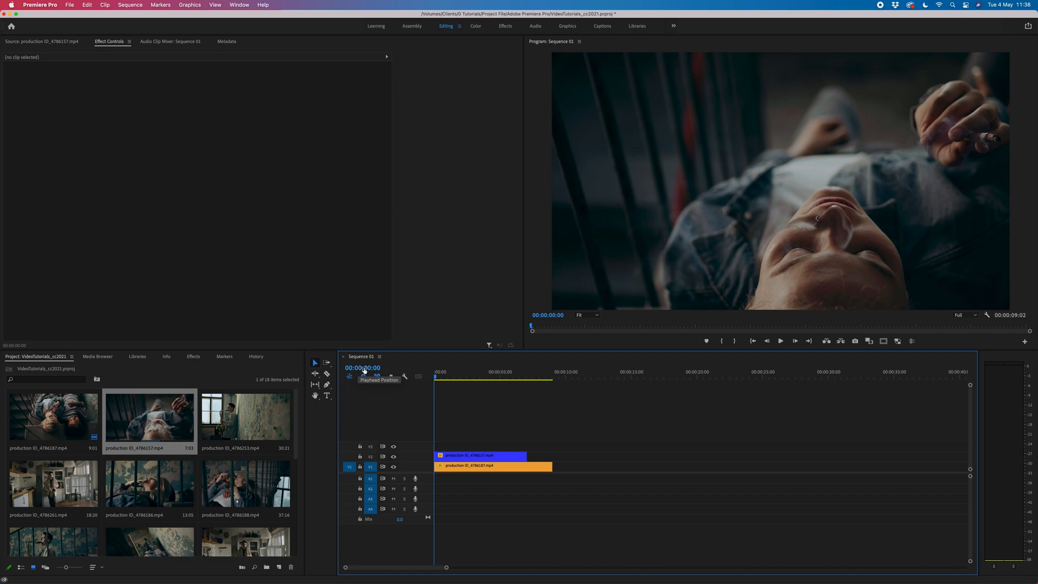
{"action": "left_click_drag", "start_coordinate": [460, 376], "coordinate": [430, 377]}
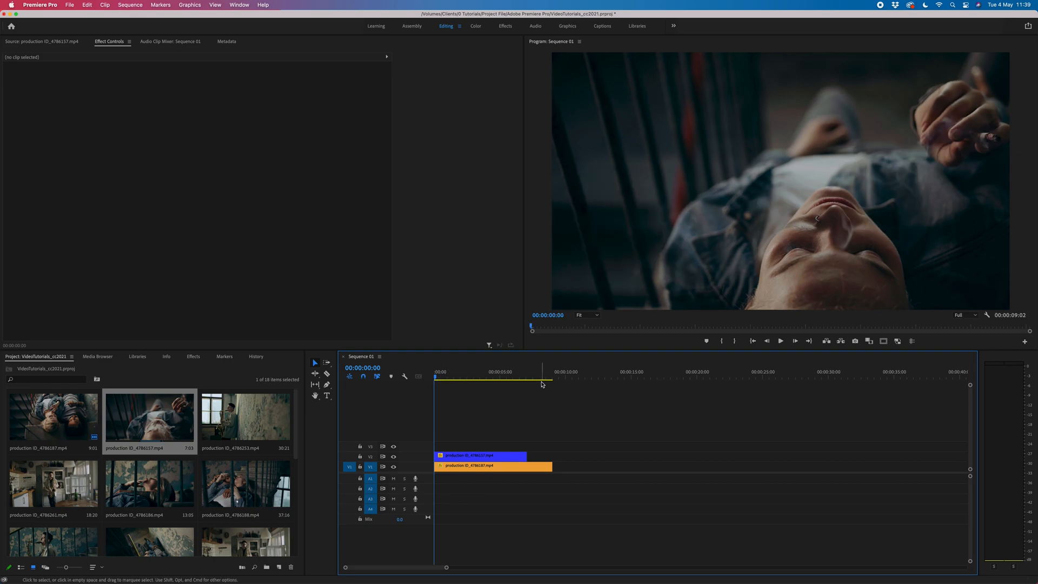
{"action": "left_click_drag", "start_coordinate": [543, 379], "coordinate": [491, 381]}
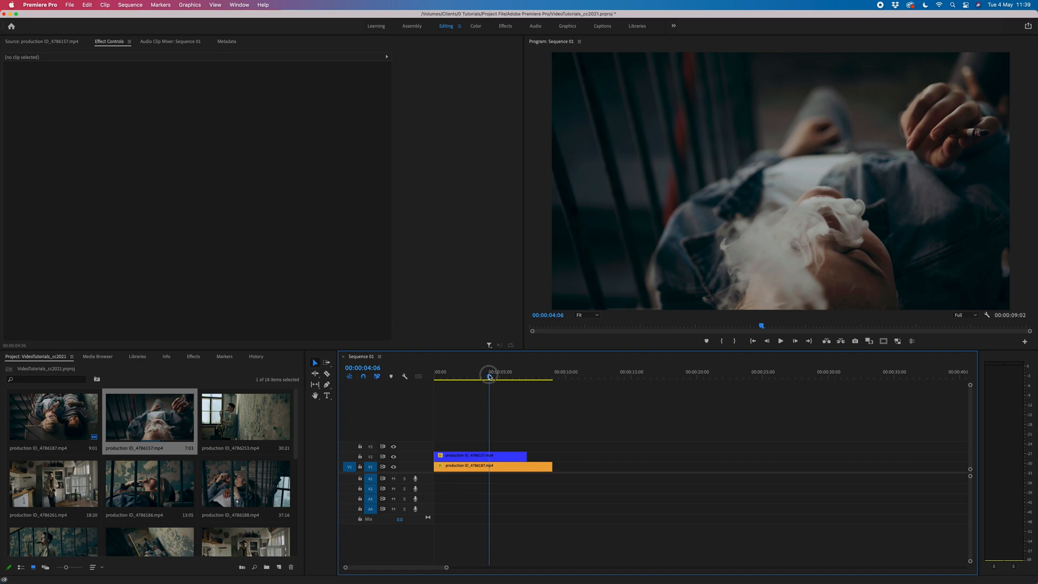
{"action": "left_click_drag", "start_coordinate": [491, 377], "coordinate": [505, 379]}
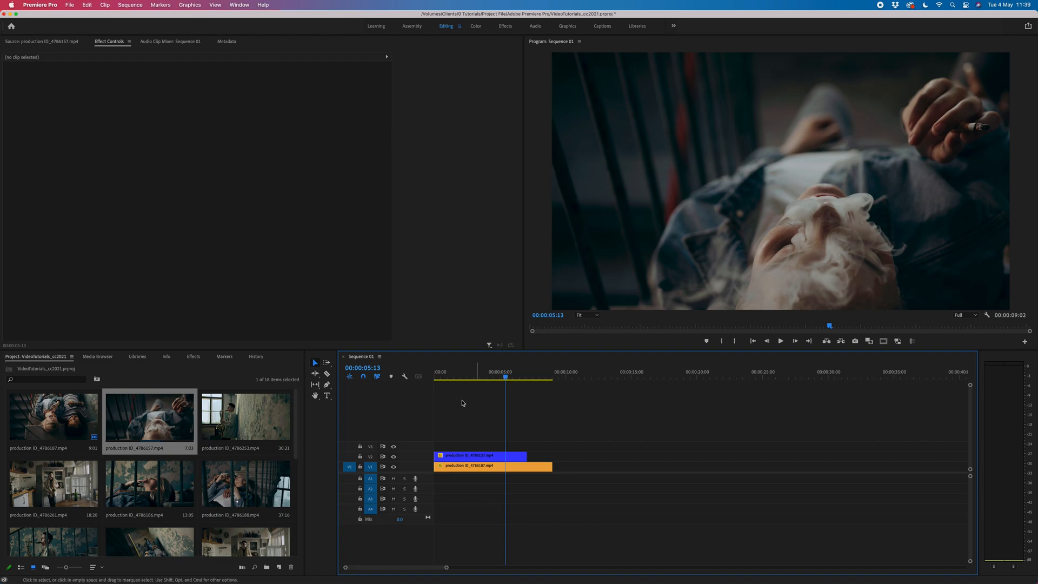
Step: Move the orange clip along V1 to start where the blue clip ends, then scrub and play from about 00:00:04:05
{"action": "left_click", "coordinate": [444, 468]}
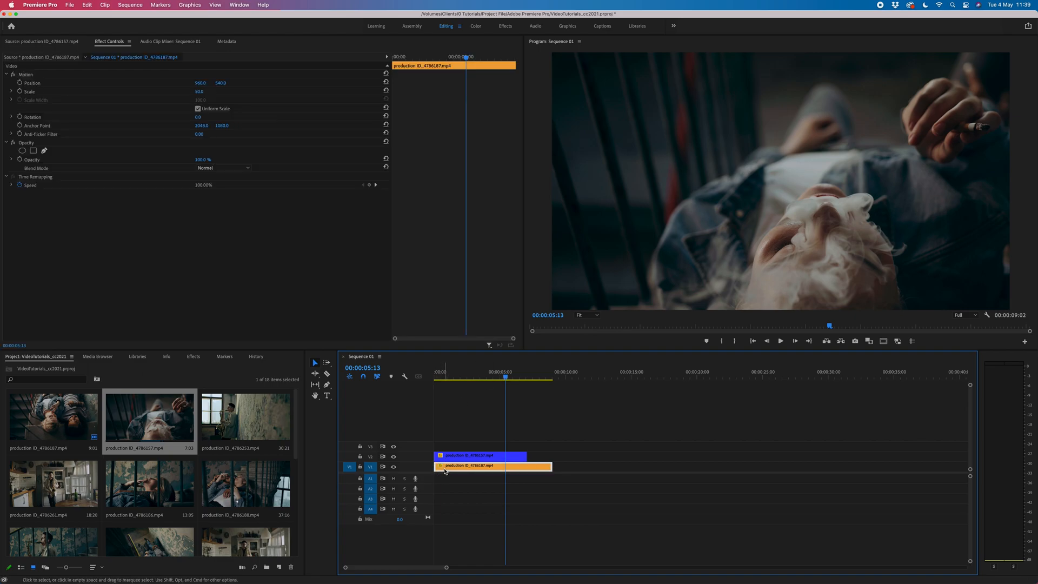
{"action": "left_click_drag", "start_coordinate": [439, 468], "coordinate": [534, 468]}
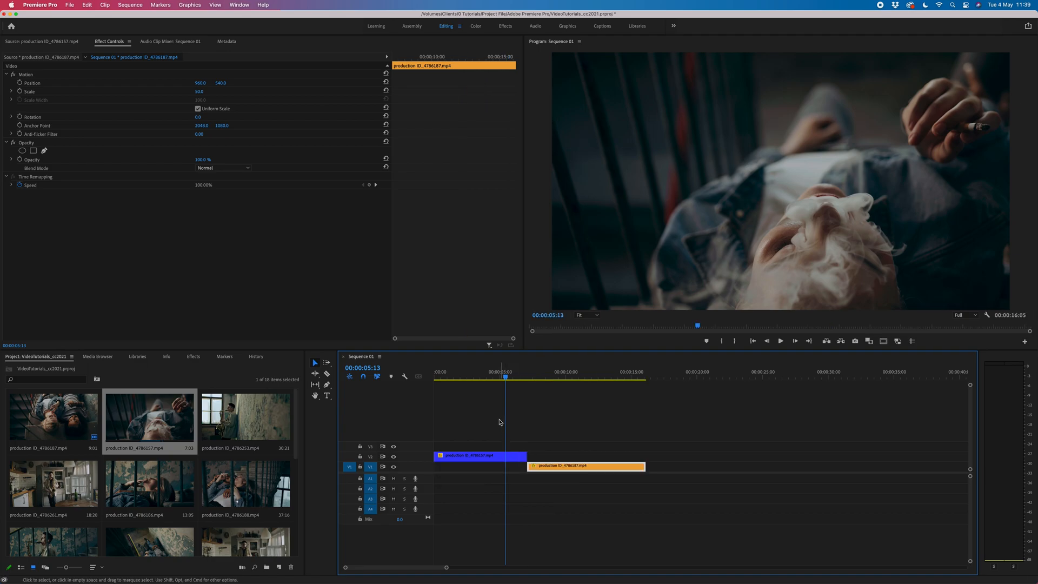
{"action": "left_click_drag", "start_coordinate": [504, 376], "coordinate": [468, 385]}
{"action": "key", "text": "space"}
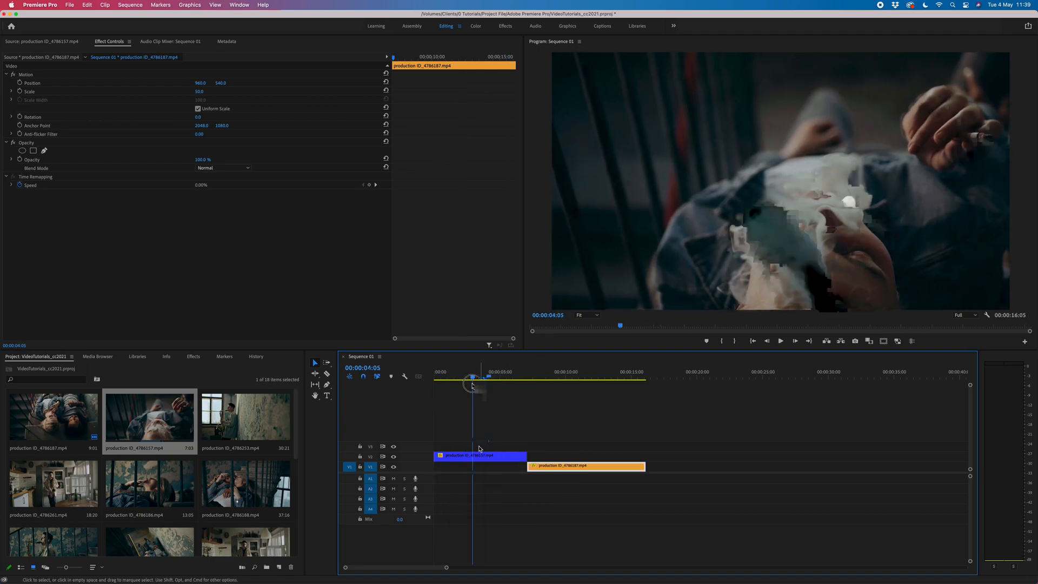
Step: Move the blue clip from V2 onto V1 directly after the orange clip, toggling Snap before closing the gap between them
{"action": "left_click", "coordinate": [464, 457]}
{"action": "left_click_drag", "start_coordinate": [454, 458], "coordinate": [676, 468]}
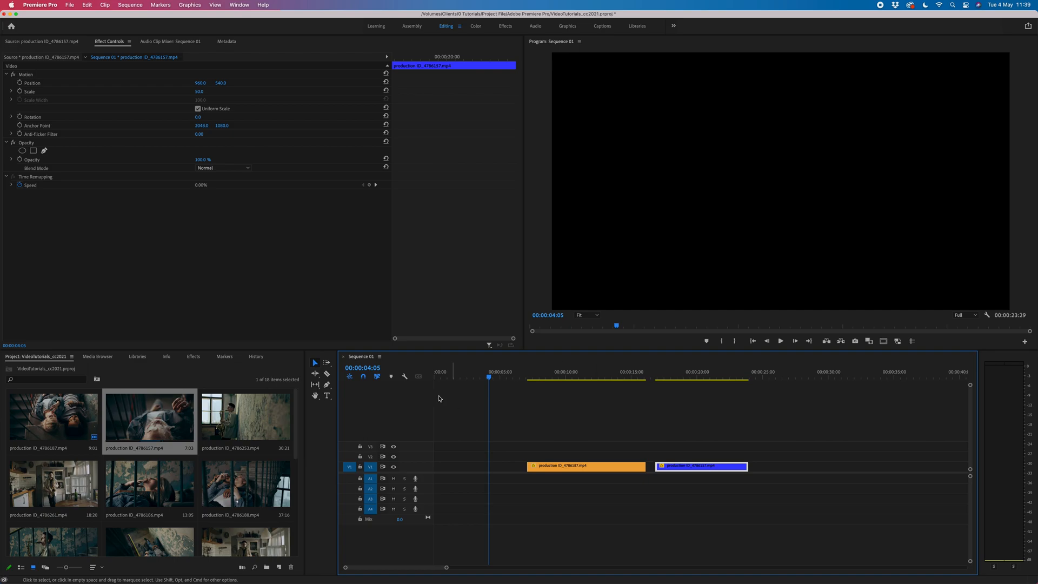
{"action": "left_click", "coordinate": [363, 377]}
{"action": "left_click_drag", "start_coordinate": [674, 470], "coordinate": [670, 469]}
Step: Open production ID_4786186.mp4 in the source view, set its In point at 00:00:07:07 and place it at the start of V1
{"action": "double_click", "coordinate": [163, 479]}
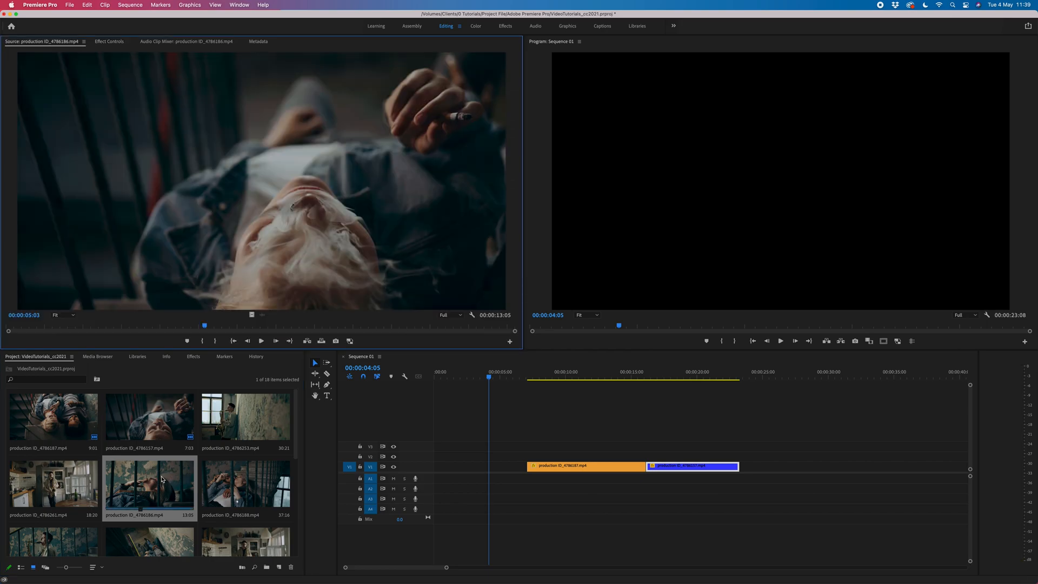
{"action": "left_click", "coordinate": [79, 326]}
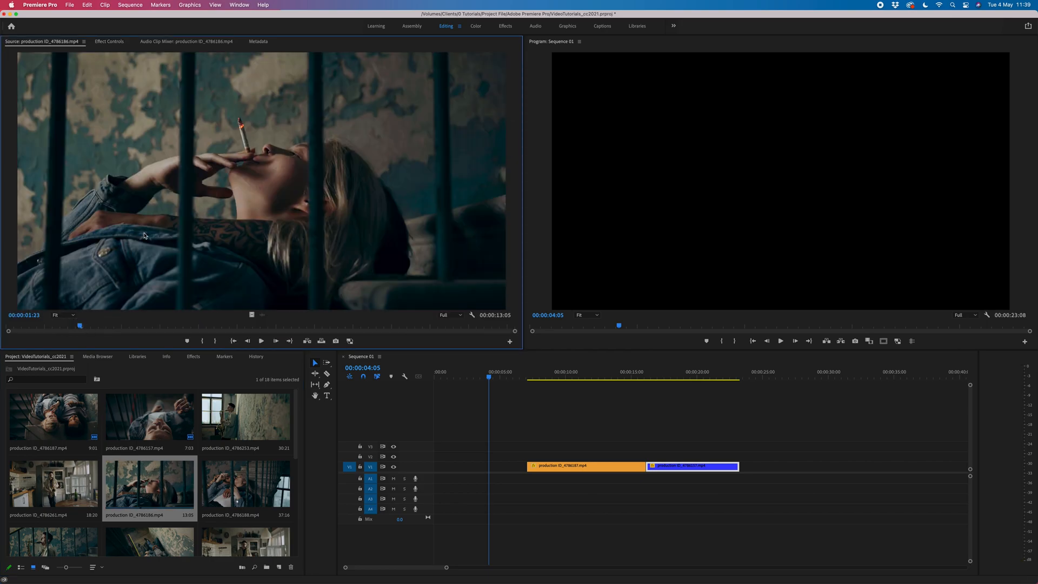
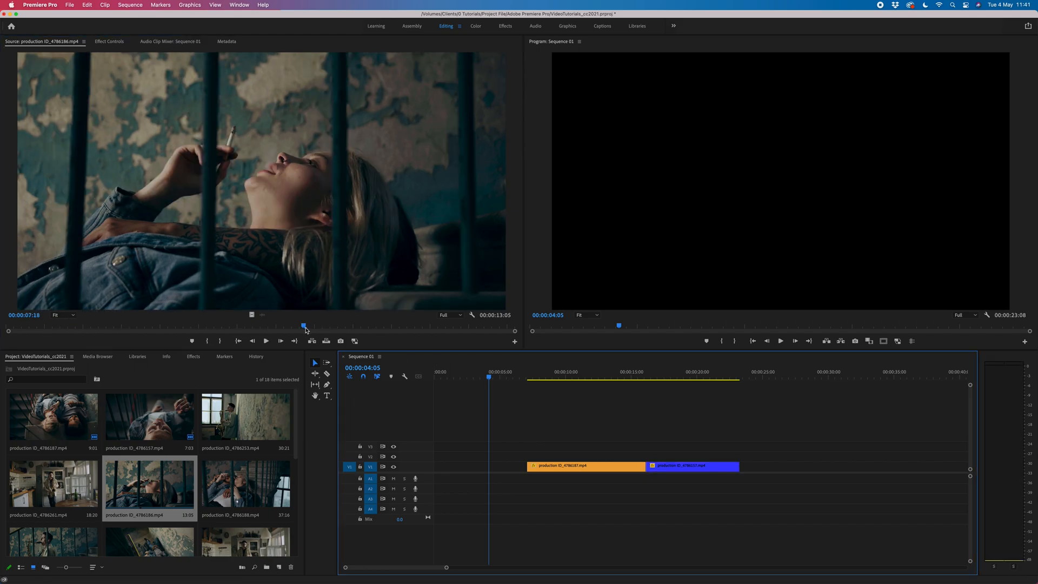
{"action": "left_click_drag", "start_coordinate": [303, 327], "coordinate": [285, 328]}
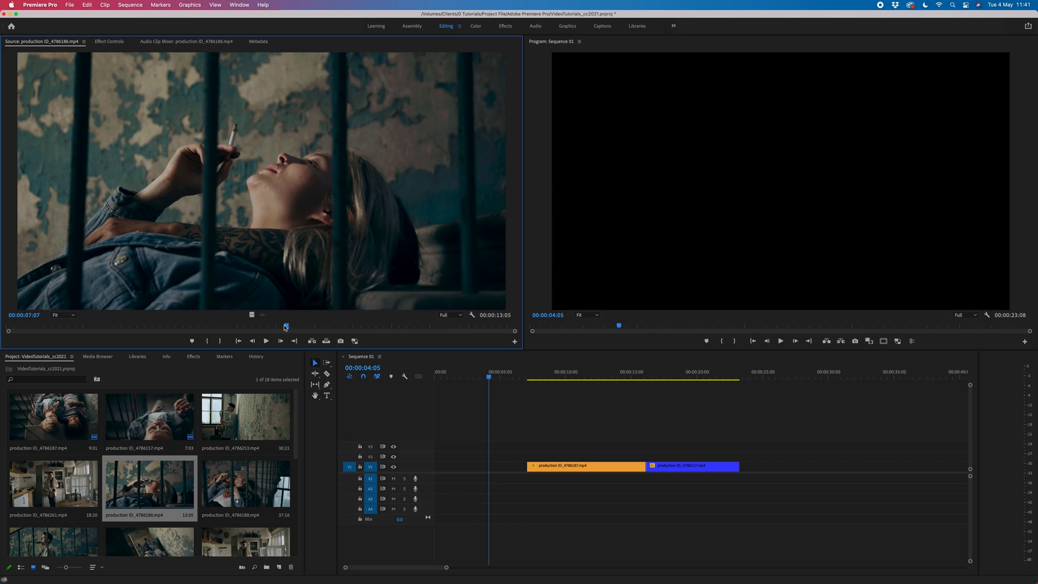
{"action": "key", "text": "i"}
{"action": "left_click_drag", "start_coordinate": [30, 317], "coordinate": [439, 471]}
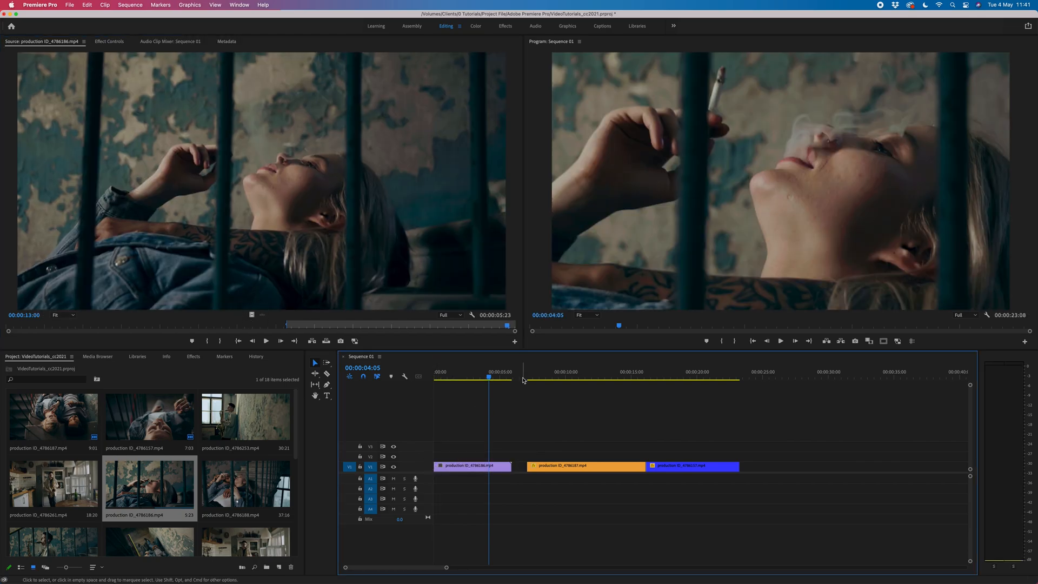
Step: Scrub across the orange clip, then close the gap between the first clip and the orange clip on V1
{"action": "left_click_drag", "start_coordinate": [522, 373], "coordinate": [547, 374]}
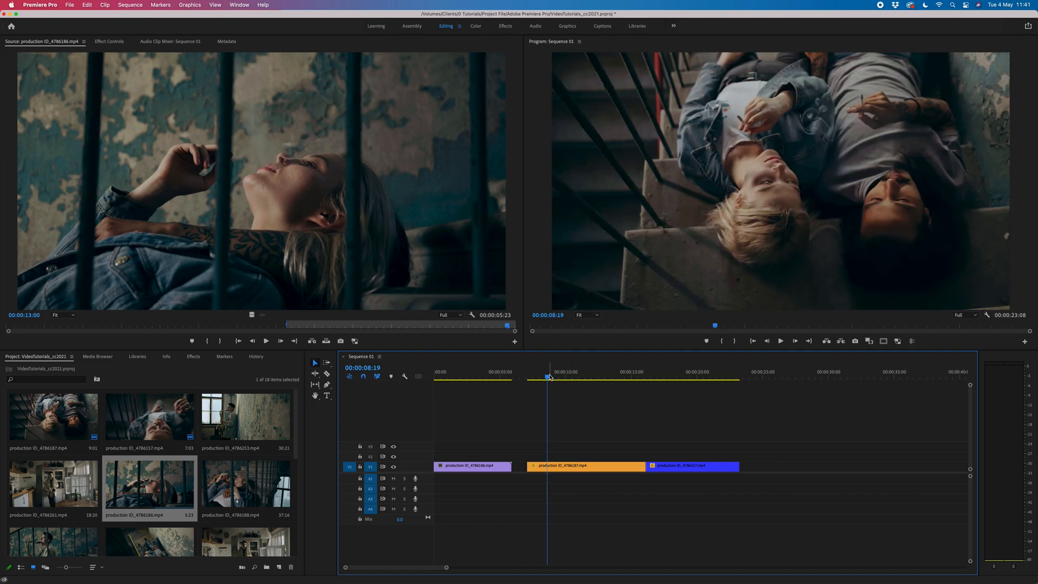
{"action": "left_click_drag", "start_coordinate": [547, 376], "coordinate": [579, 378]}
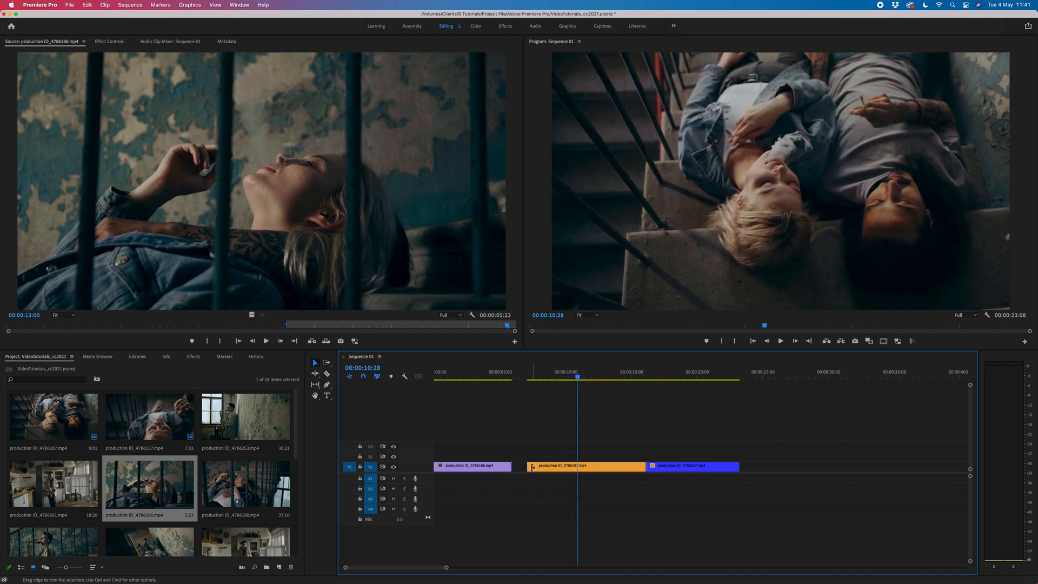
{"action": "left_click", "coordinate": [497, 466]}
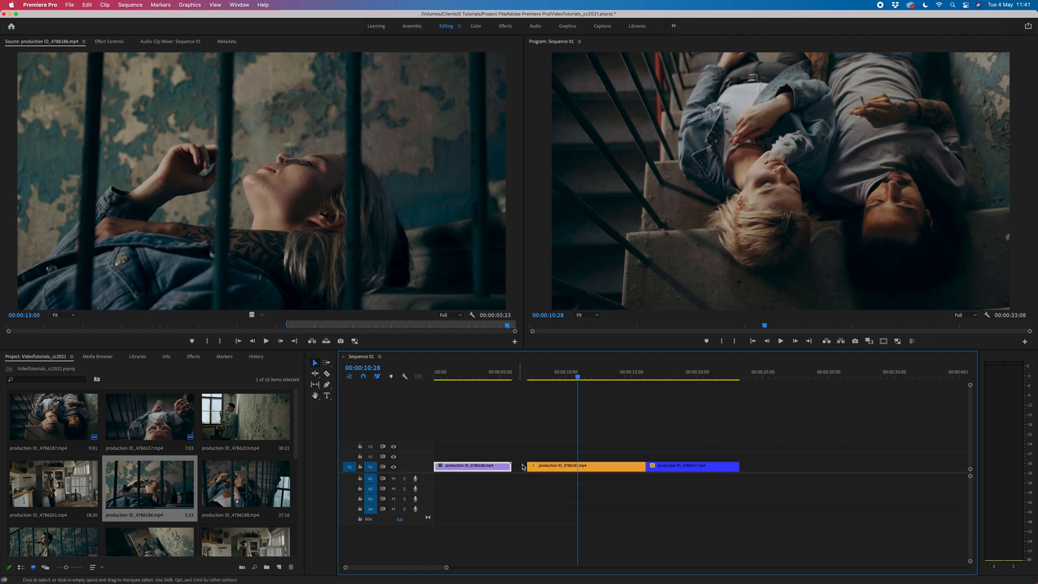
{"action": "left_click", "coordinate": [518, 468]}
{"action": "key", "text": "Delete"}
Step: Play from the sequence start, trim the first clip's end to 00:00:02:27 and move the orange clip directly after it
{"action": "left_click_drag", "start_coordinate": [527, 376], "coordinate": [421, 393]}
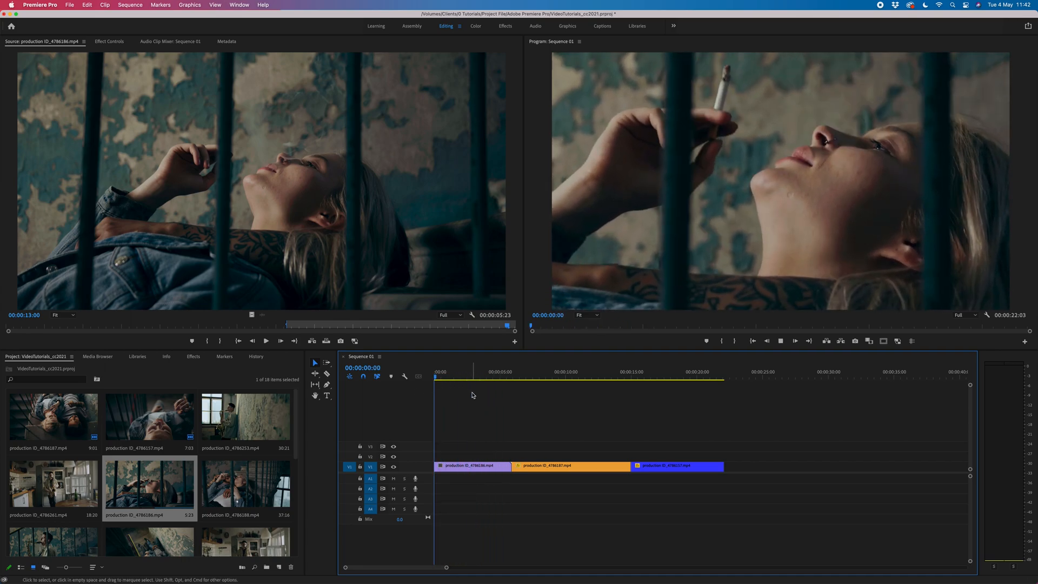
{"action": "key", "text": "space"}
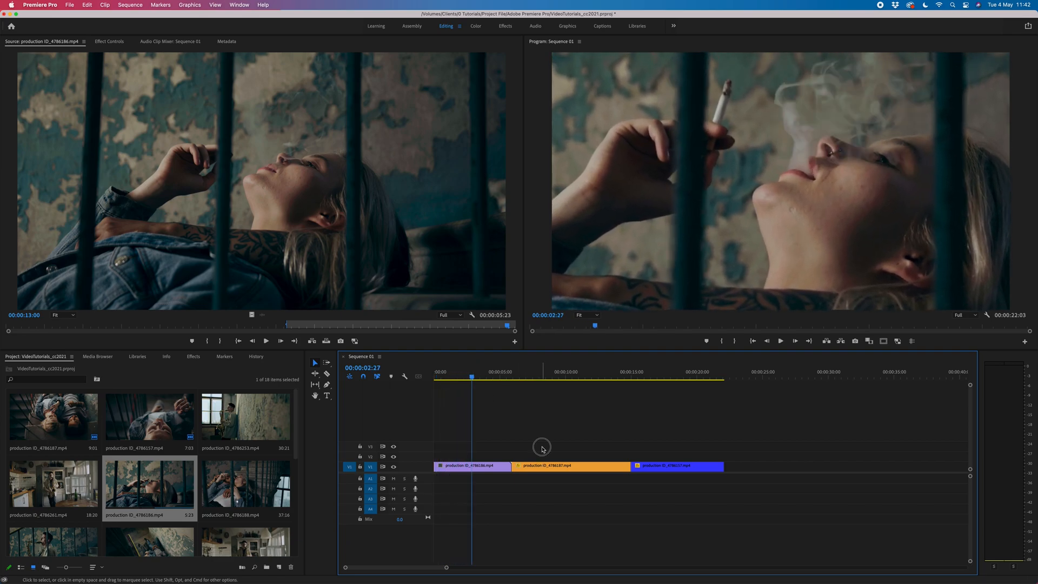
{"action": "key", "text": "="}
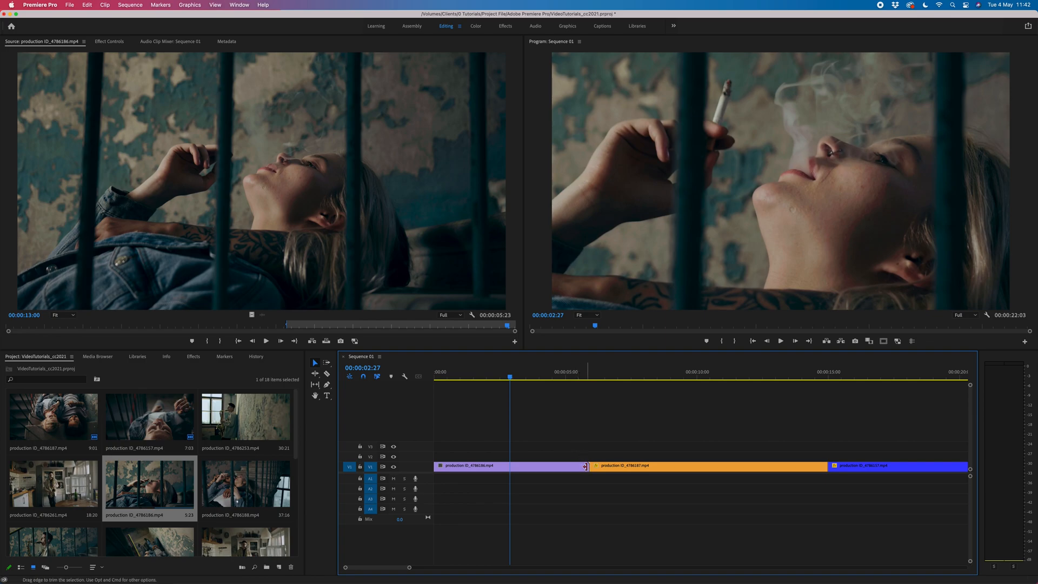
{"action": "left_click_drag", "start_coordinate": [585, 467], "coordinate": [584, 467]}
{"action": "left_click", "coordinate": [585, 466]}
{"action": "left_click_drag", "start_coordinate": [586, 466], "coordinate": [507, 466]}
{"action": "left_click_drag", "start_coordinate": [510, 377], "coordinate": [581, 400]}
{"action": "left_click_drag", "start_coordinate": [617, 467], "coordinate": [534, 466]}
Step: Set the scale of the first clip on V1 to 50, with the playhead at 00:00:02:15
{"action": "left_click", "coordinate": [508, 374]}
{"action": "left_click_drag", "start_coordinate": [518, 379], "coordinate": [500, 379]}
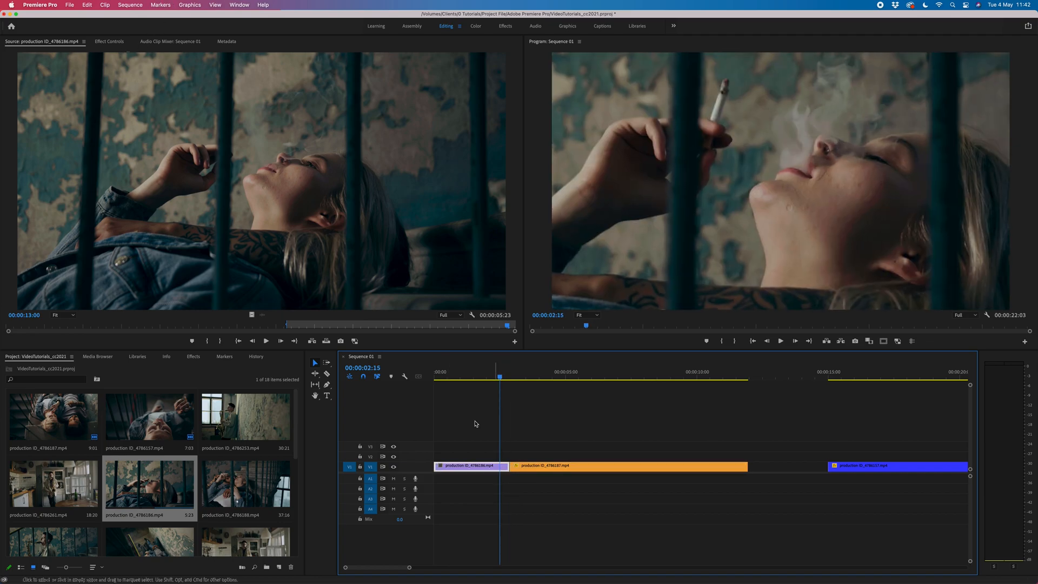
{"action": "left_click", "coordinate": [109, 41]}
{"action": "left_click", "coordinate": [200, 92]}
{"action": "type", "text": "50"}
{"action": "key", "text": "Return"}
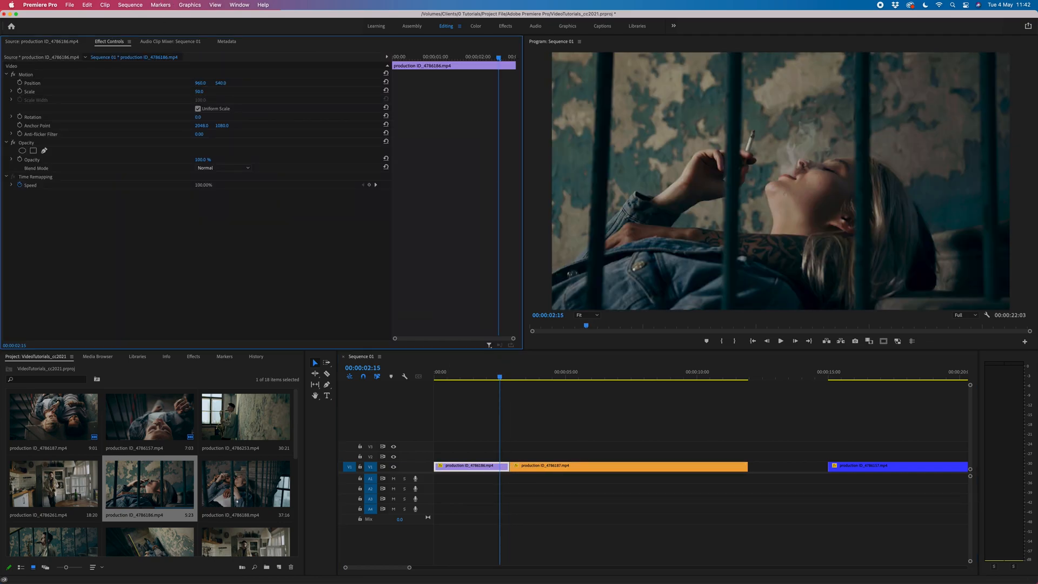
Step: Play across the cut from the first clip into the orange clip up to 00:00:05:01
{"action": "left_click", "coordinate": [545, 424]}
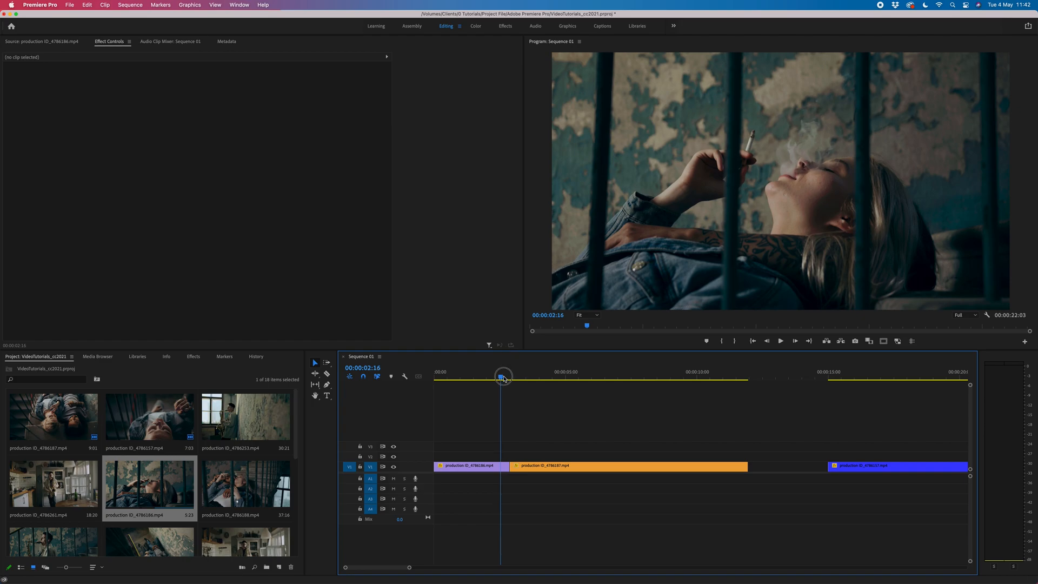
{"action": "left_click_drag", "start_coordinate": [501, 378], "coordinate": [497, 378]}
{"action": "key", "text": "space"}
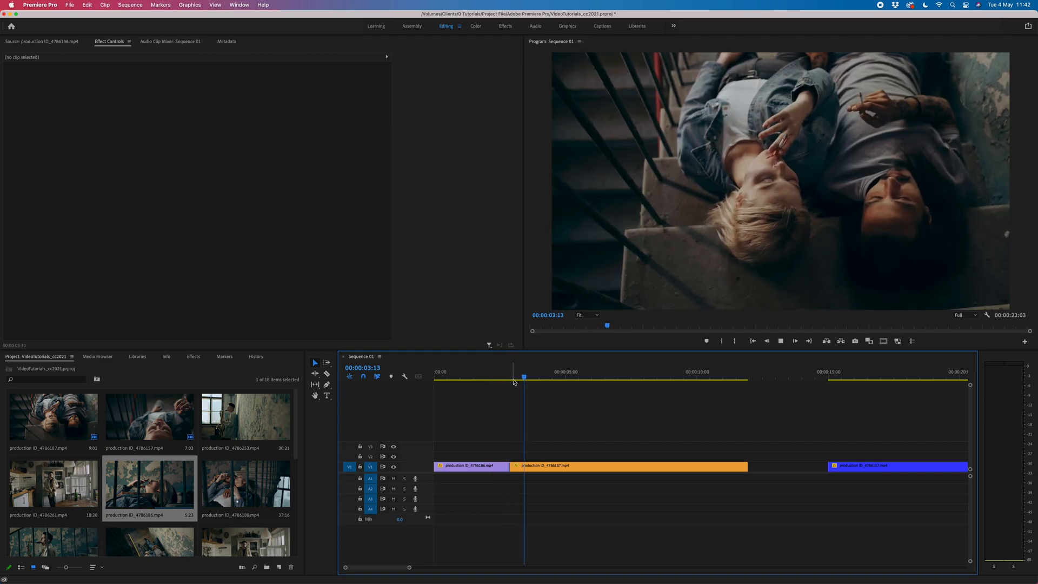
{"action": "key", "text": "space"}
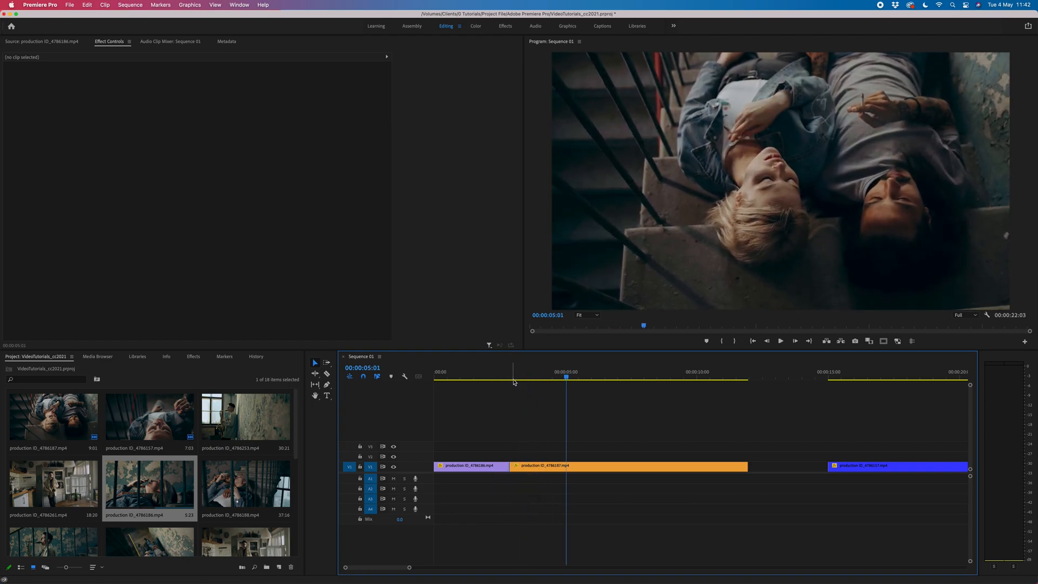
{"action": "left_click", "coordinate": [568, 411]}
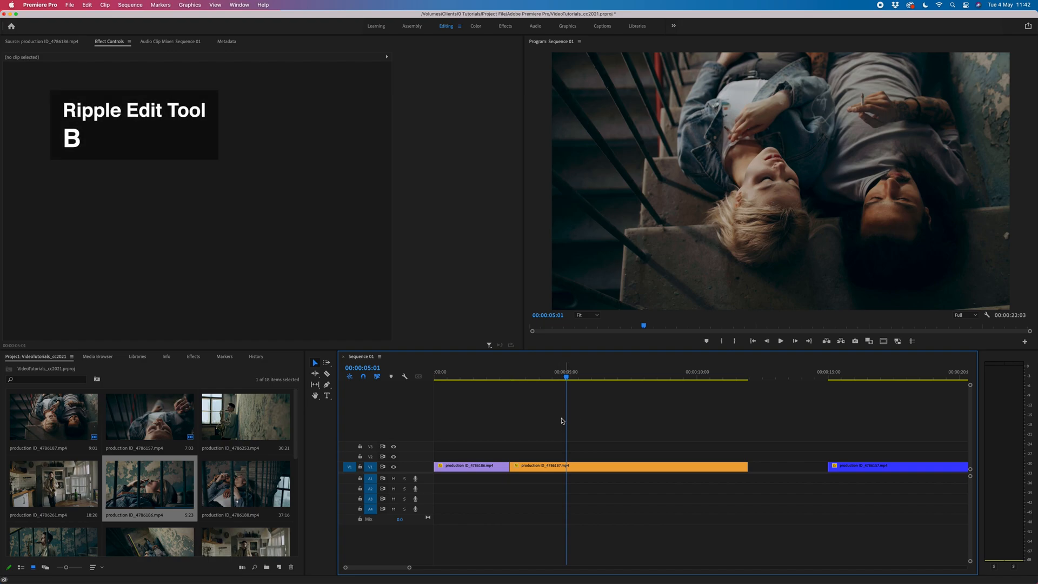
Step: Ripple-trim the start of the orange clip to the playhead at 00:00:05:01 with the Ripple Edit Tool
{"action": "key", "text": "b"}
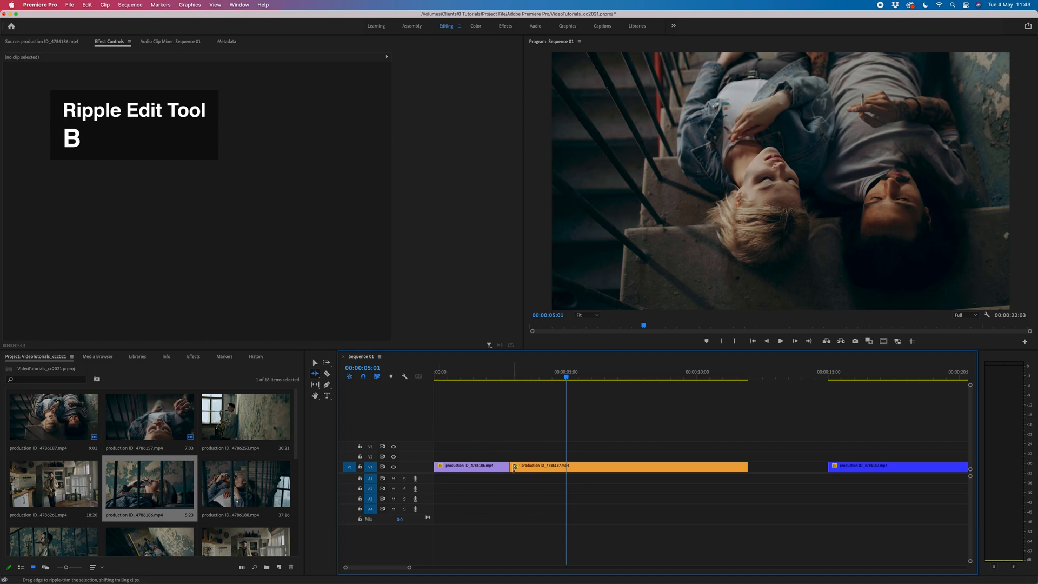
{"action": "left_click", "coordinate": [314, 373]}
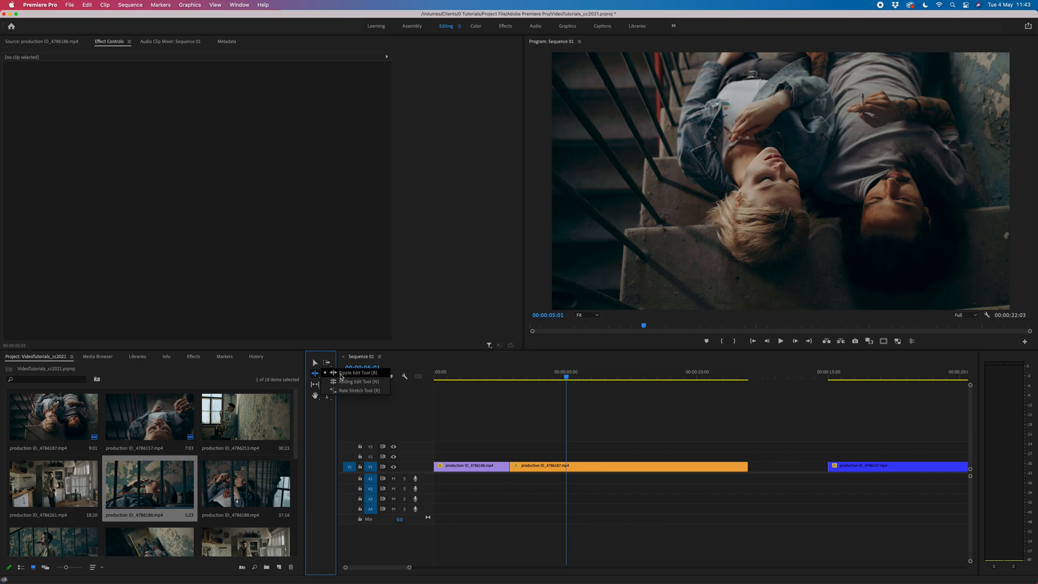
{"action": "left_click", "coordinate": [342, 374]}
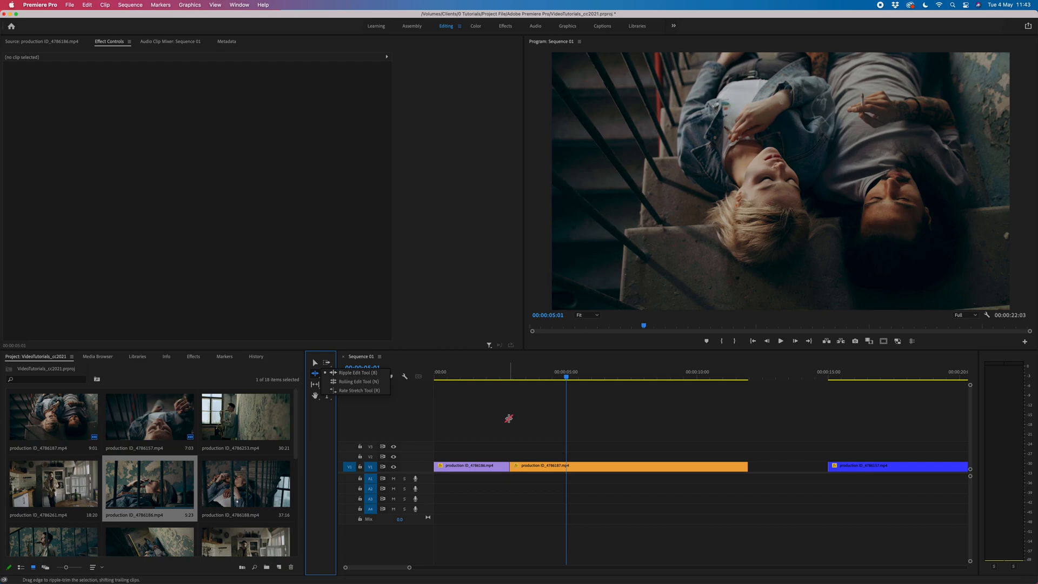
{"action": "left_click", "coordinate": [516, 430]}
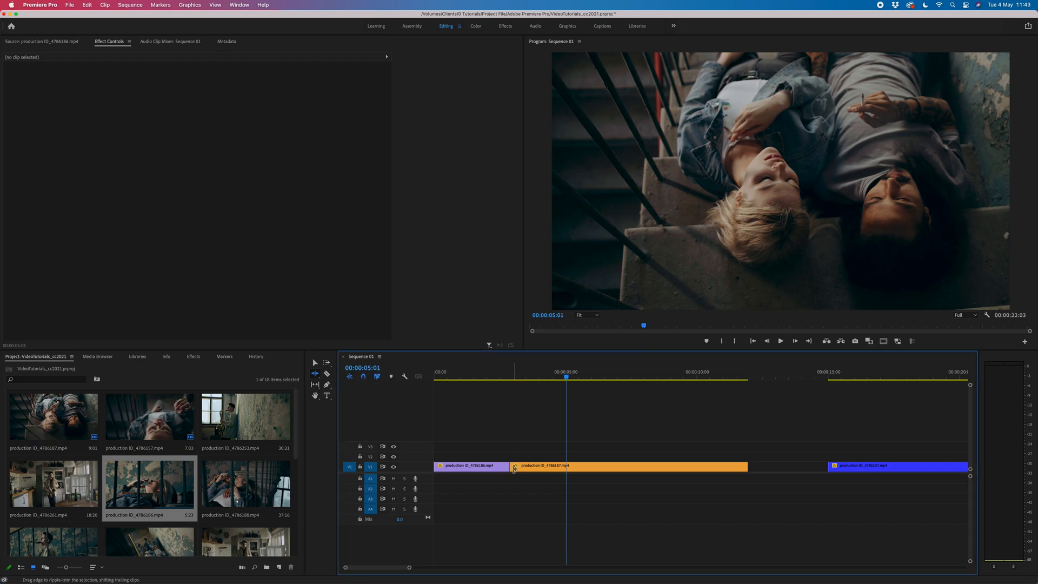
{"action": "left_click_drag", "start_coordinate": [514, 468], "coordinate": [568, 469]}
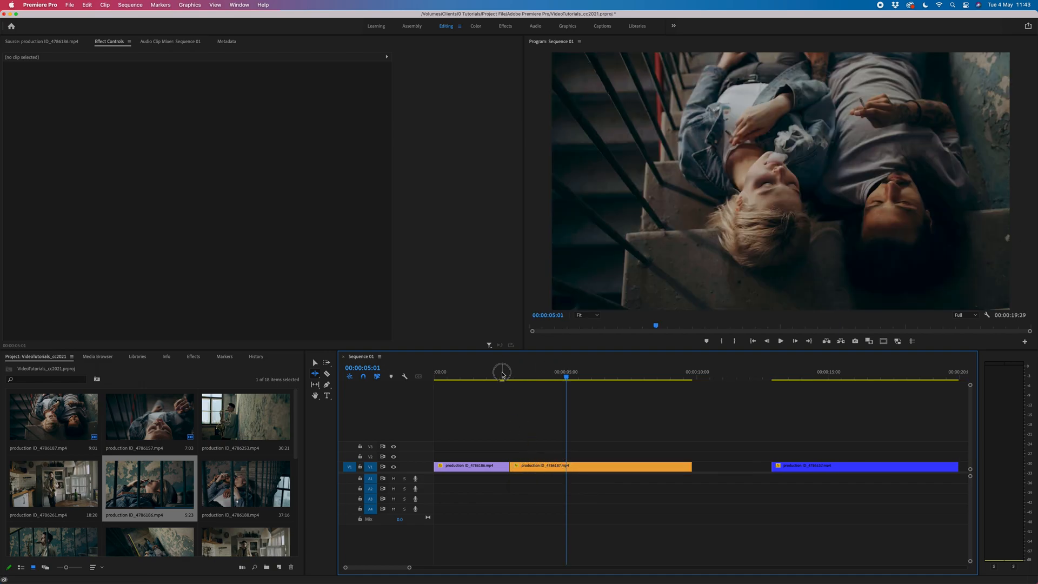
Step: Play the sequence from the beginning to about 00:00:04:00 to review the cut between the first two clips
{"action": "left_click", "coordinate": [505, 376]}
{"action": "left_click_drag", "start_coordinate": [505, 376], "coordinate": [431, 378]}
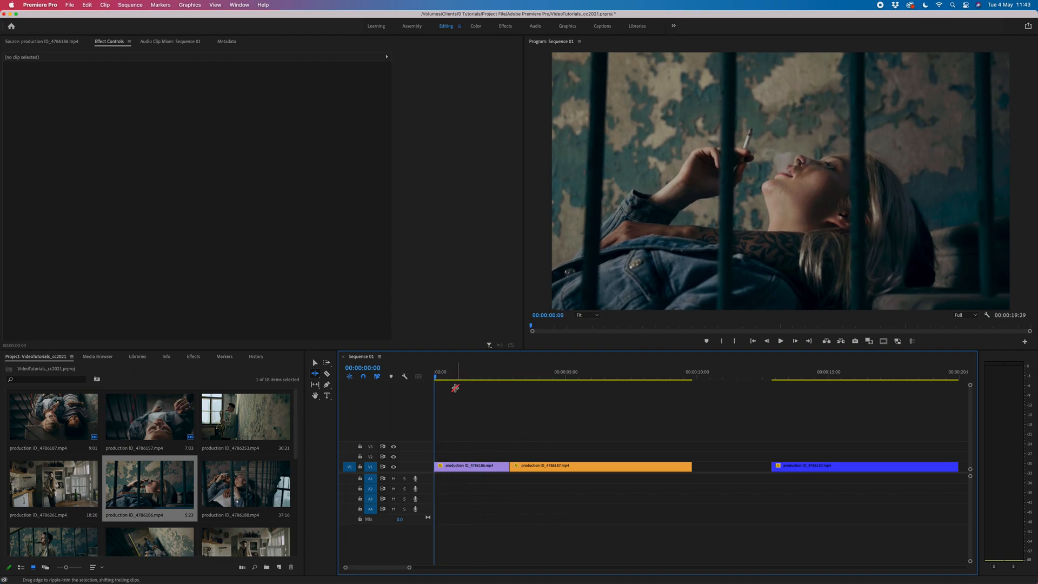
{"action": "key", "text": "space"}
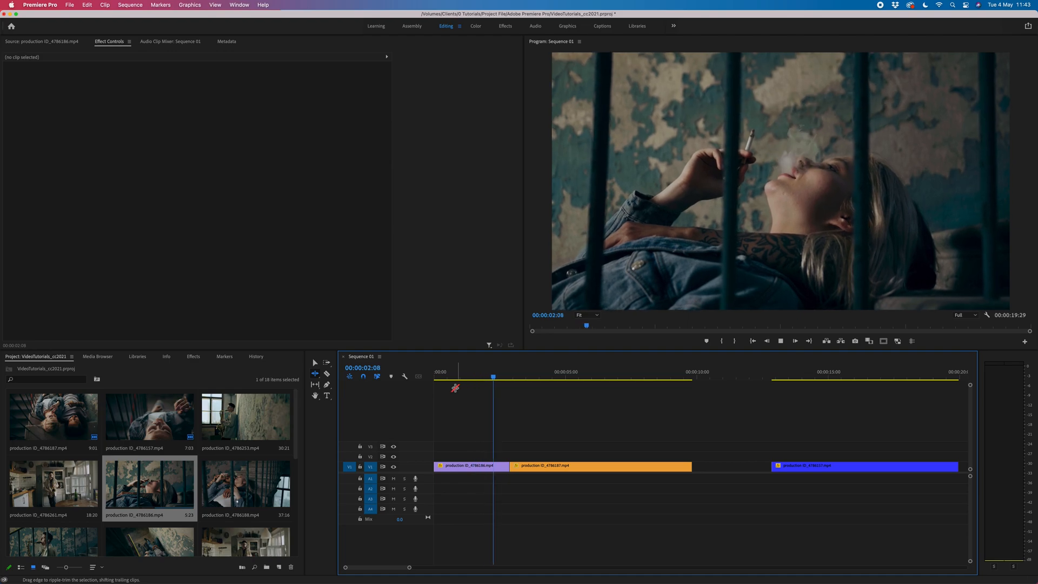
{"action": "key", "text": "space"}
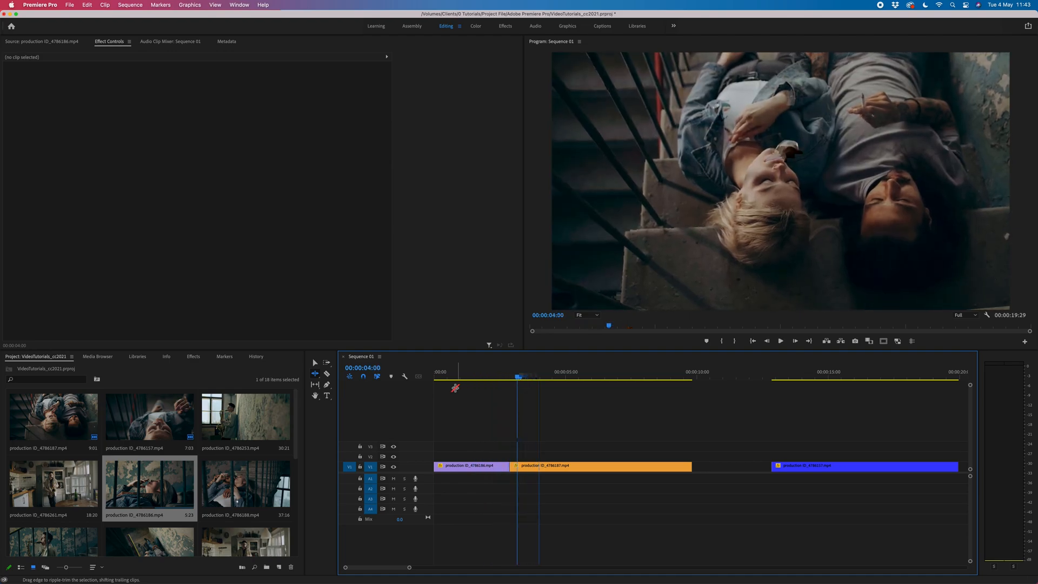
Step: Ripple-trim about 7 more frames off the orange clip's start and play from just before the cut
{"action": "key", "text": "="}
{"action": "left_click_drag", "start_coordinate": [587, 466], "coordinate": [598, 468]}
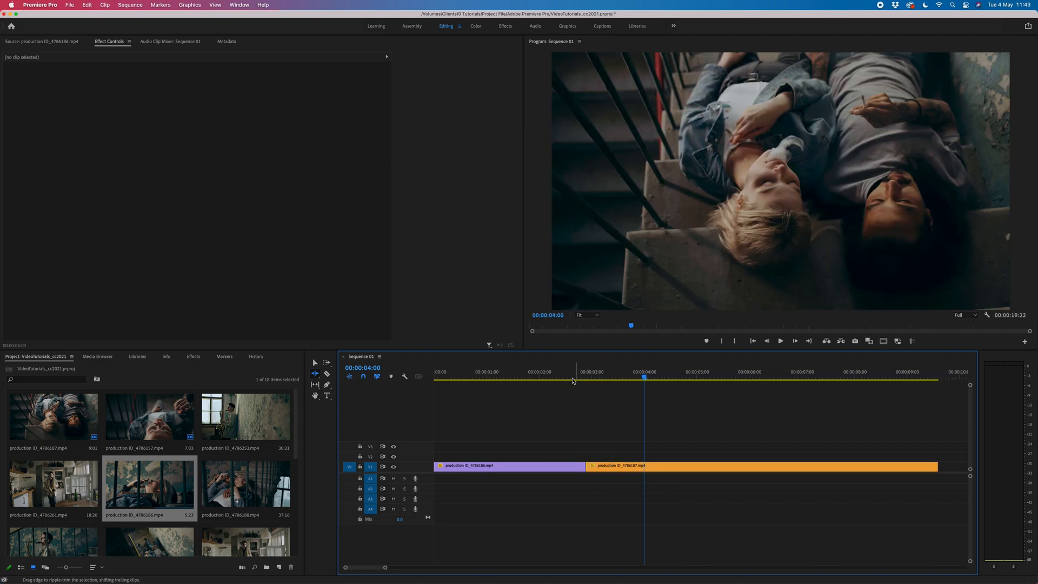
{"action": "left_click", "coordinate": [542, 377]}
{"action": "key", "text": "space"}
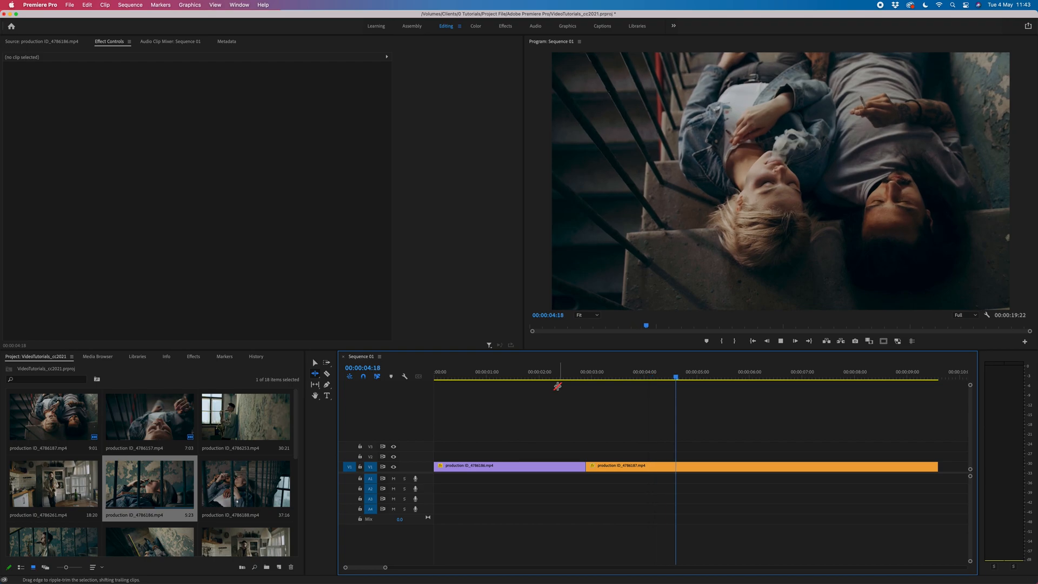
Step: Ripple-extend the orange clip's start by about 18 frames and play across the cut to check the match
{"action": "left_click", "coordinate": [590, 468]}
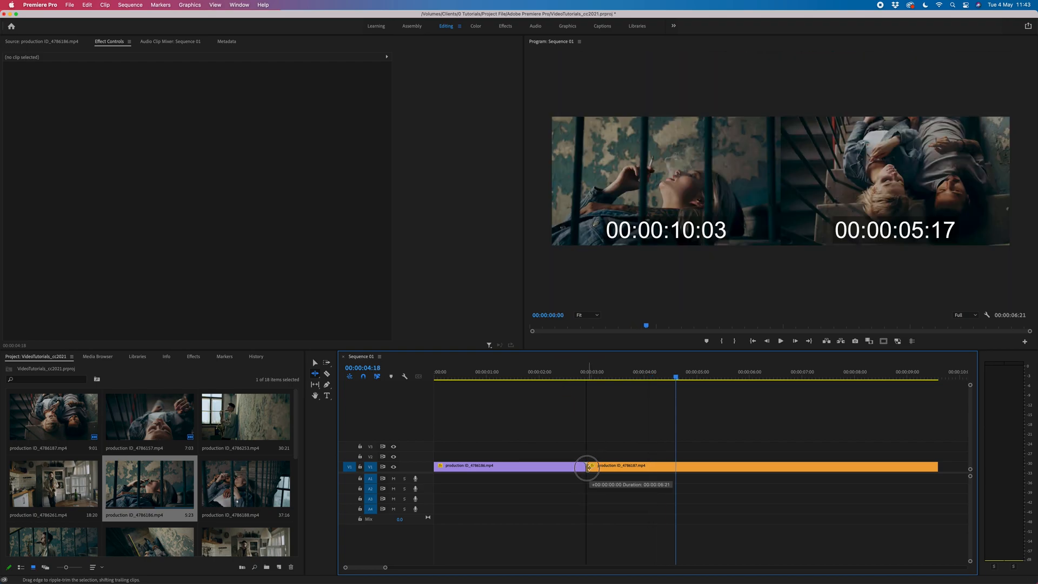
{"action": "left_click_drag", "start_coordinate": [590, 468], "coordinate": [558, 467]}
{"action": "left_click_drag", "start_coordinate": [587, 372], "coordinate": [569, 377]}
{"action": "key", "text": "space"}
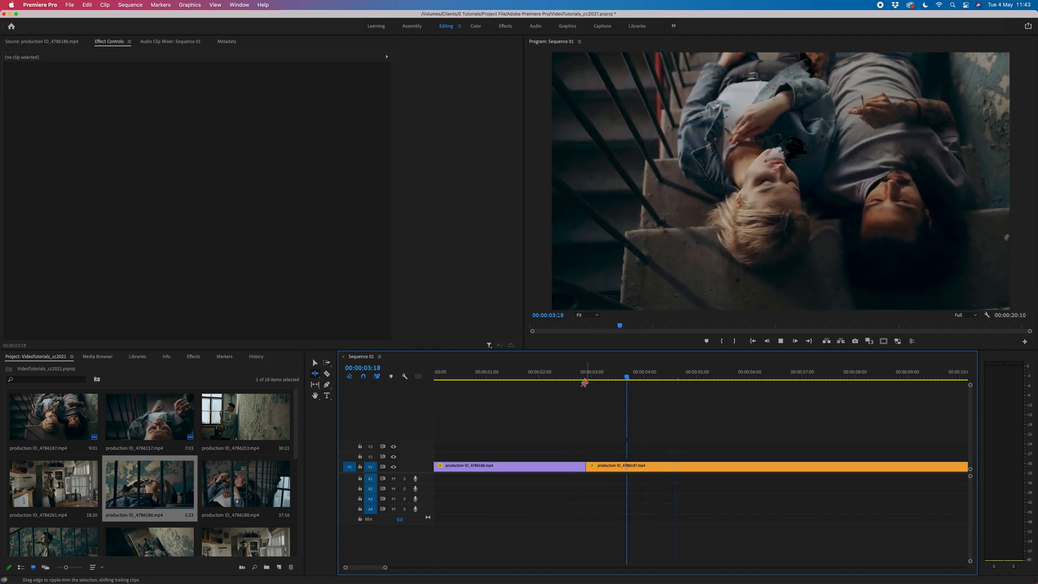
Step: Stop playback and move the blue clip along V1 with the Selection tool so it starts where the orange clip ends
{"action": "key", "text": "minus"}
{"action": "key", "text": "minus"}
{"action": "key", "text": "space"}
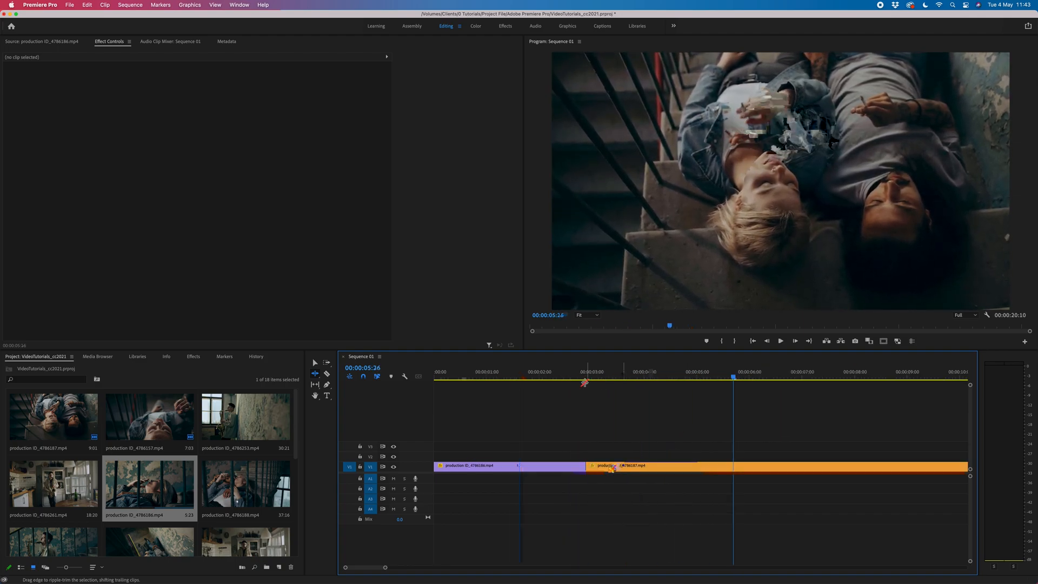
{"action": "key", "text": "v"}
{"action": "left_click_drag", "start_coordinate": [621, 469], "coordinate": [572, 467]}
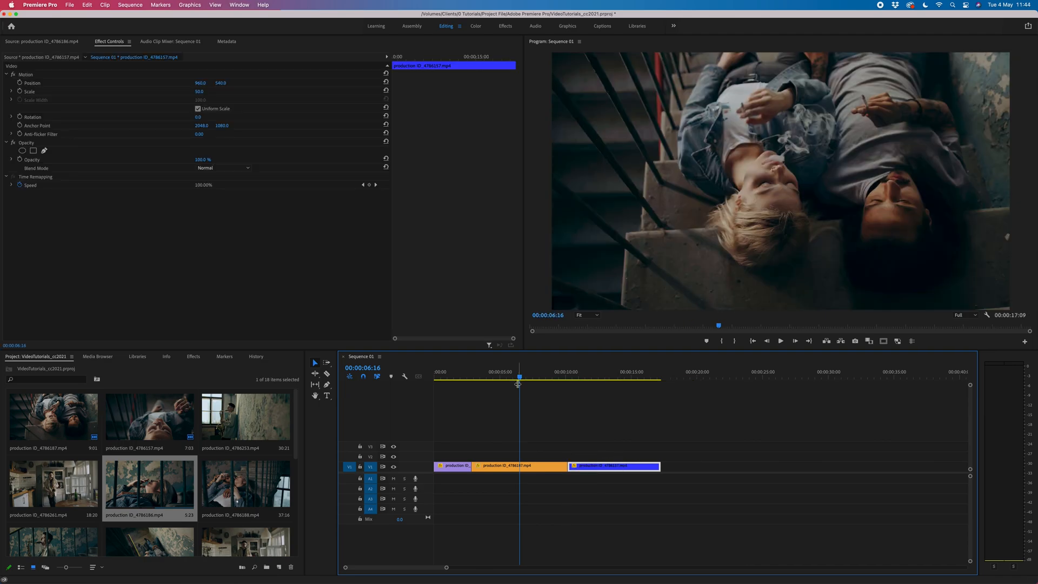
Step: Add a text graphic reading MY VIDEO TITLE over the video frame at the start of the sequence
{"action": "left_click_drag", "start_coordinate": [521, 377], "coordinate": [437, 378]}
{"action": "left_click", "coordinate": [587, 395]}
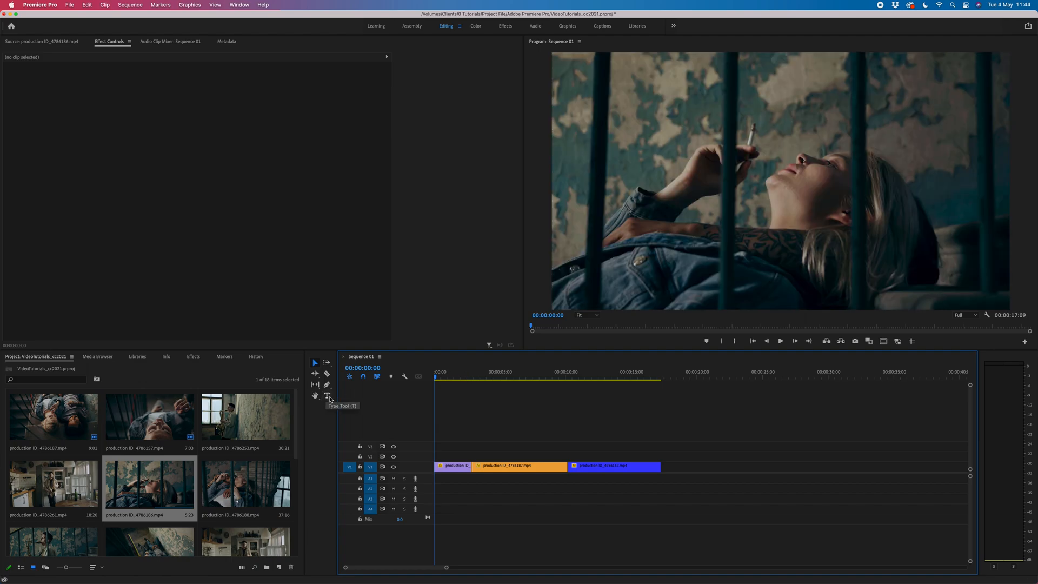
{"action": "left_click", "coordinate": [327, 396]}
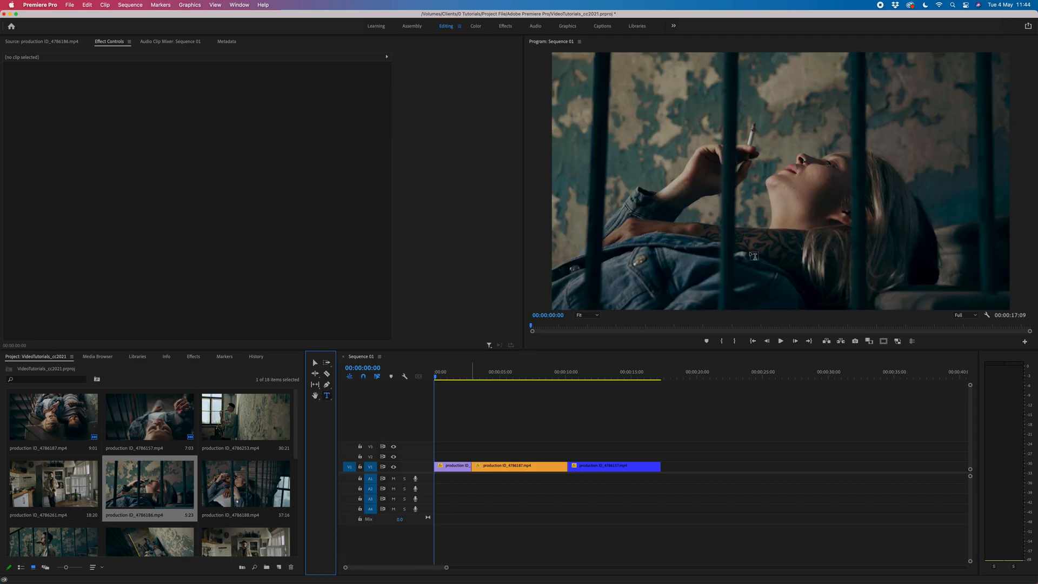
{"action": "left_click", "coordinate": [749, 187]}
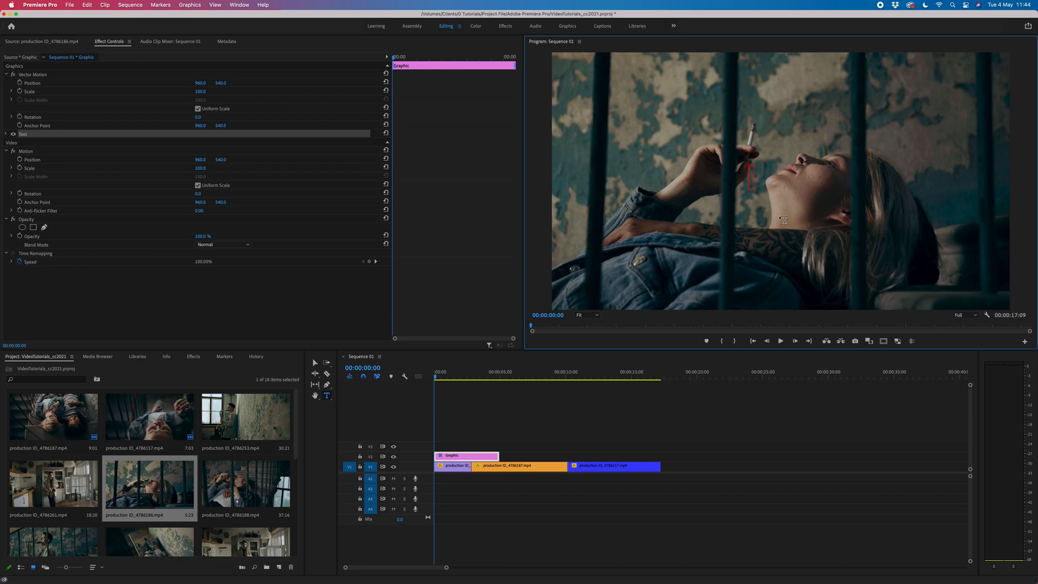
{"action": "type", "text": "MY VIDEO TIT"}
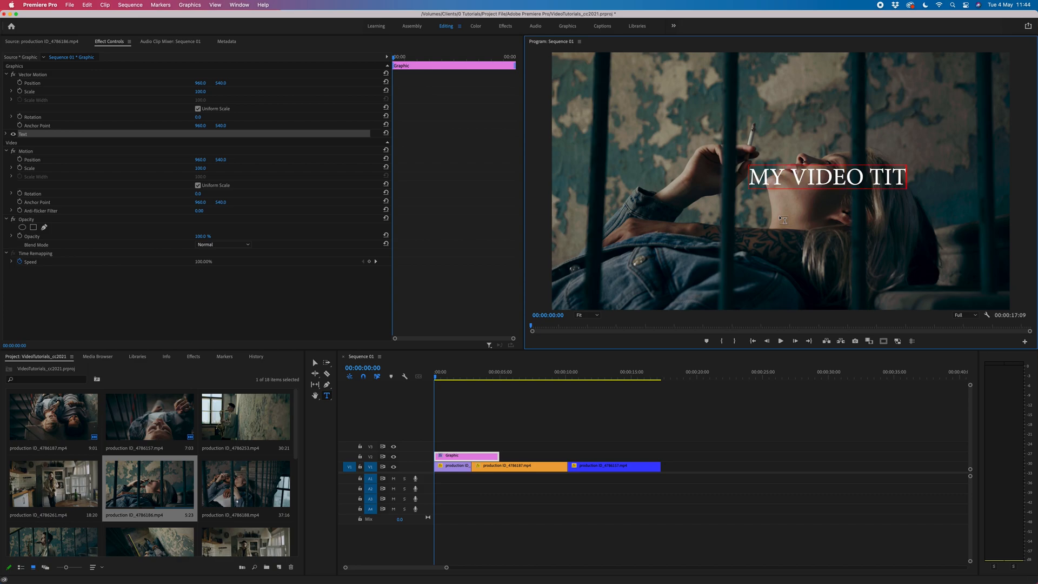
{"action": "type", "text": "LE"}
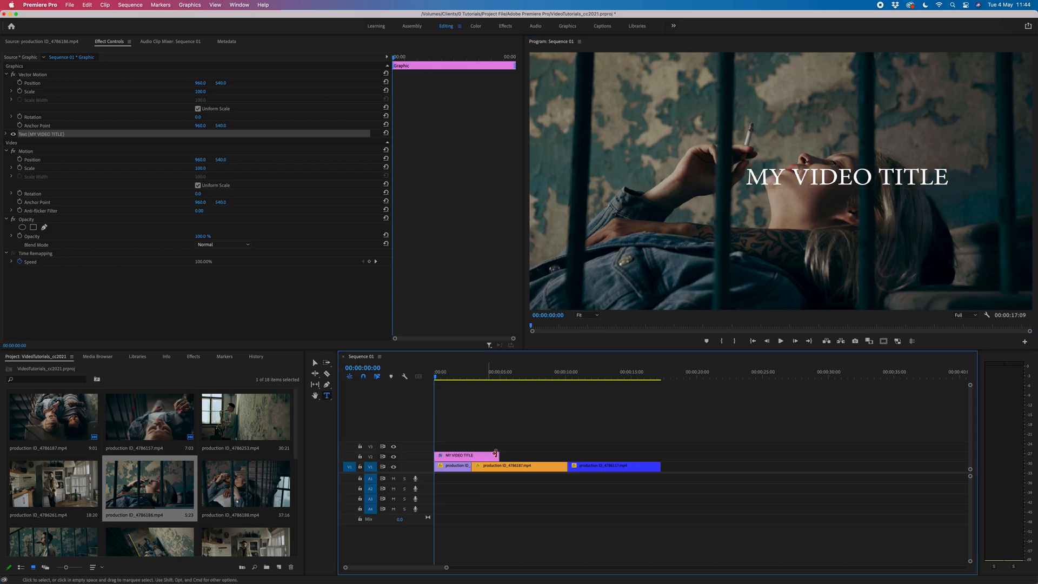
Step: Shorten the title graphic on V2 to match the first clip's length and scrub to about 00:00:00:25
{"action": "left_click_drag", "start_coordinate": [498, 456], "coordinate": [470, 453]}
{"action": "left_click", "coordinate": [440, 373]}
{"action": "left_click_drag", "start_coordinate": [441, 373], "coordinate": [445, 373]}
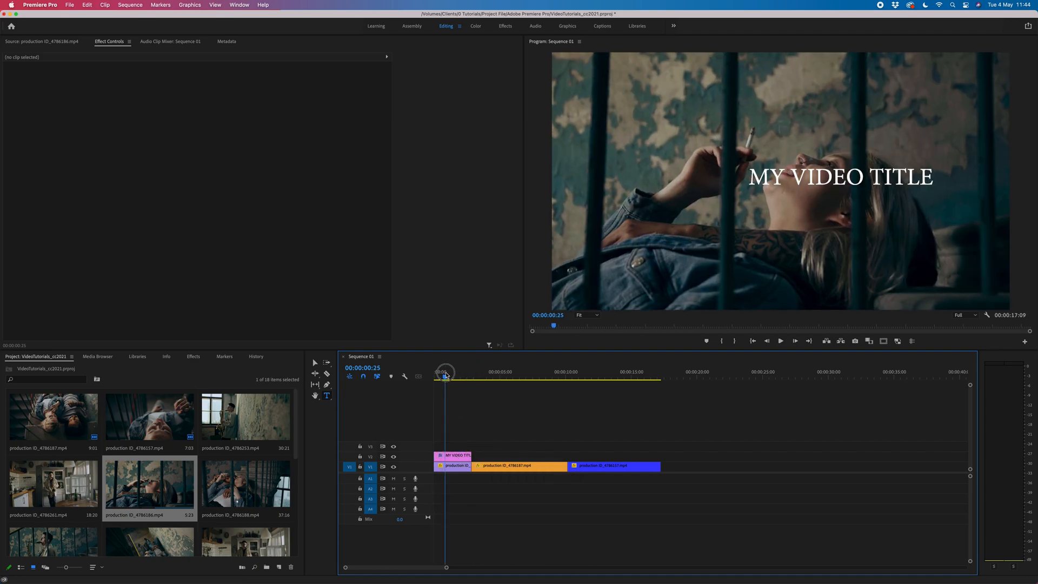
Step: Switch to the Graphics workspace, browse the title templates, and select the title's text layer for editing
{"action": "left_click", "coordinate": [452, 456]}
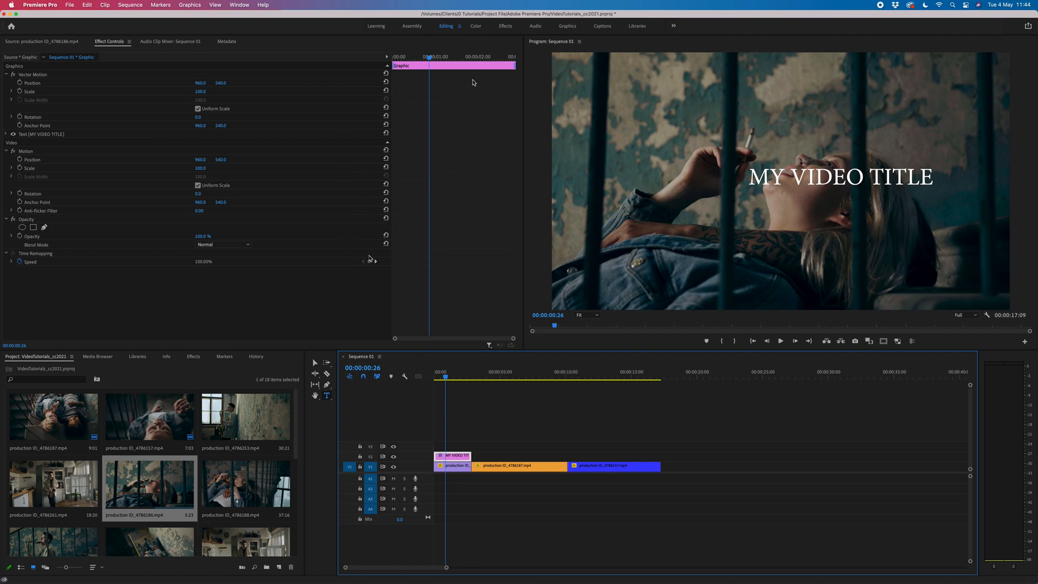
{"action": "left_click", "coordinate": [567, 26]}
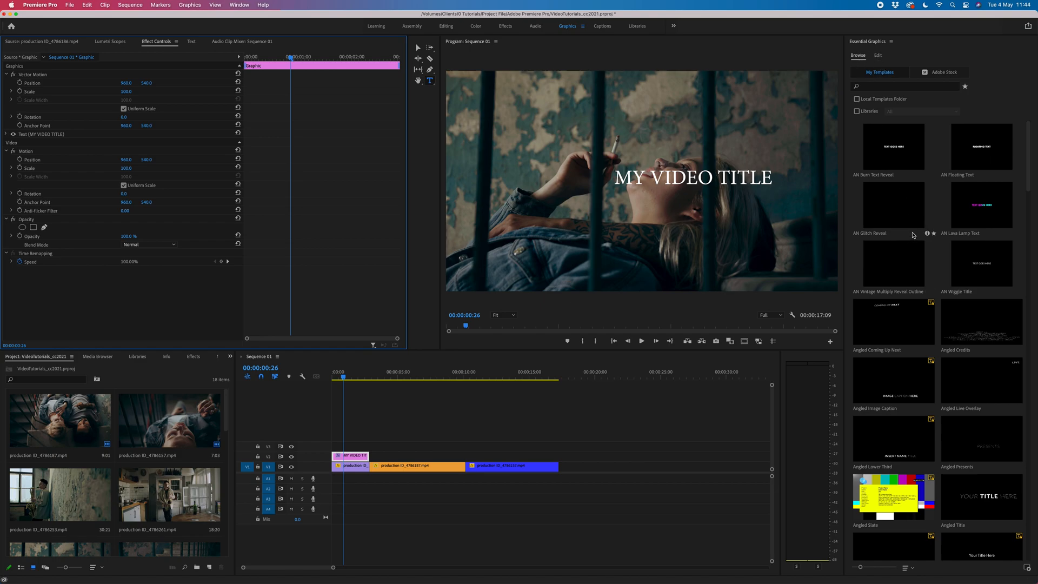
{"action": "scroll", "coordinate": [911, 238], "scroll_direction": "down", "scroll_amount": 15}
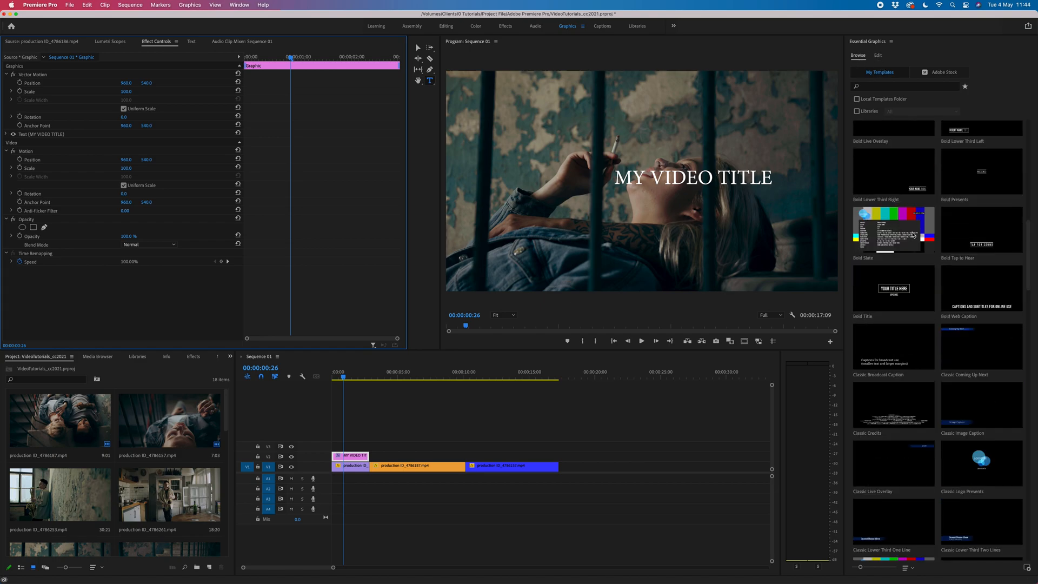
{"action": "scroll", "coordinate": [914, 234], "scroll_direction": "down", "scroll_amount": 10}
{"action": "scroll", "coordinate": [912, 235], "scroll_direction": "up", "scroll_amount": 10}
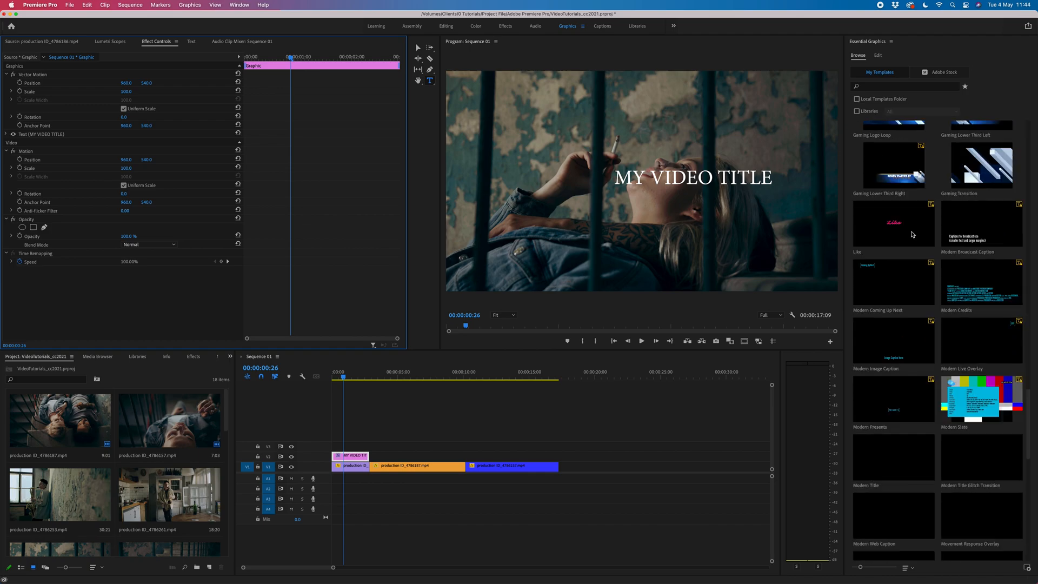
{"action": "left_click", "coordinate": [878, 55]}
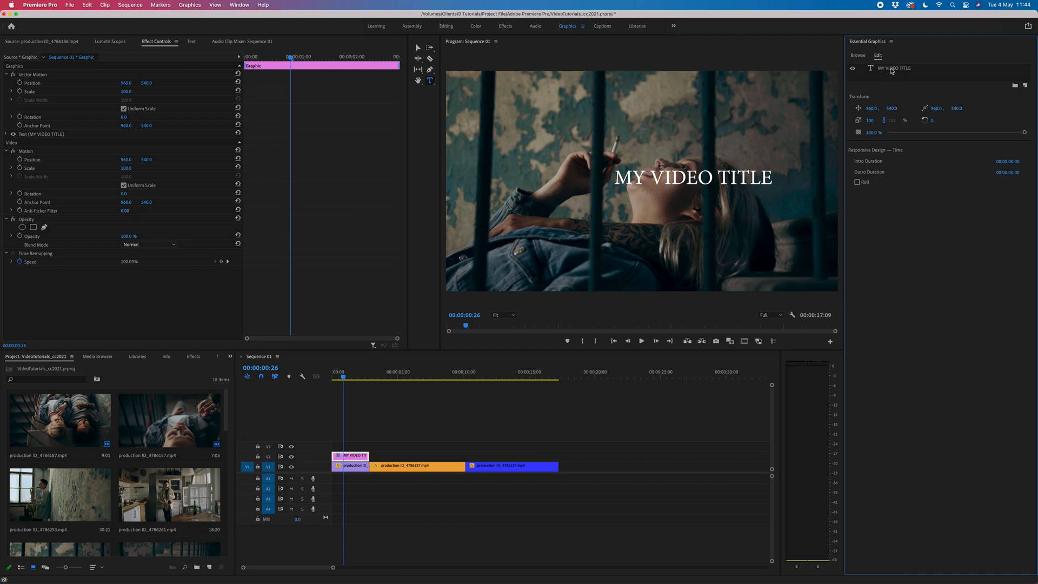
{"action": "left_click", "coordinate": [892, 69]}
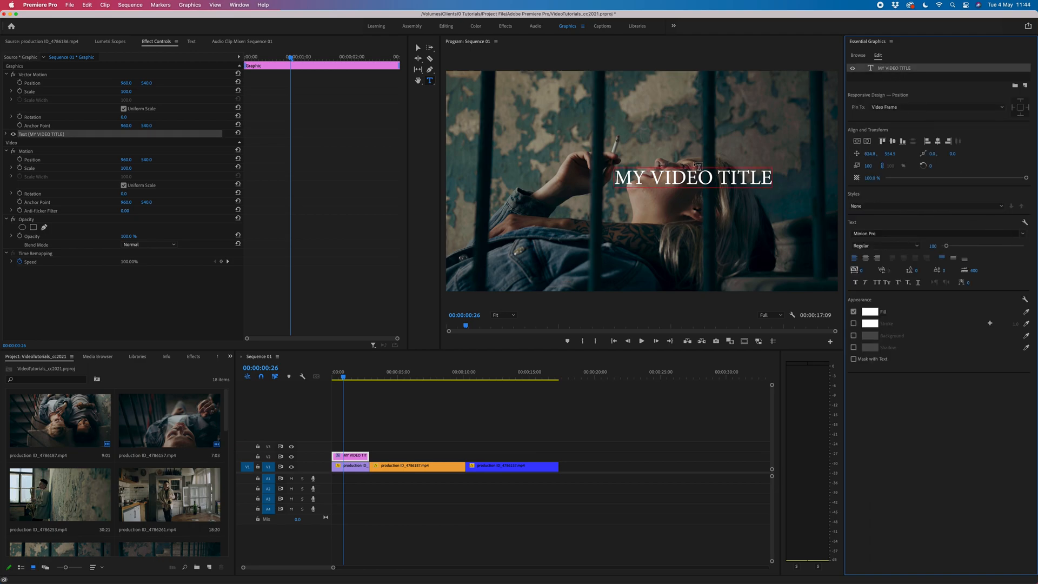
Step: Try the Modesto Expanded font on the title, then browse the font list and set it to Rig Solid
{"action": "left_click", "coordinate": [1023, 235]}
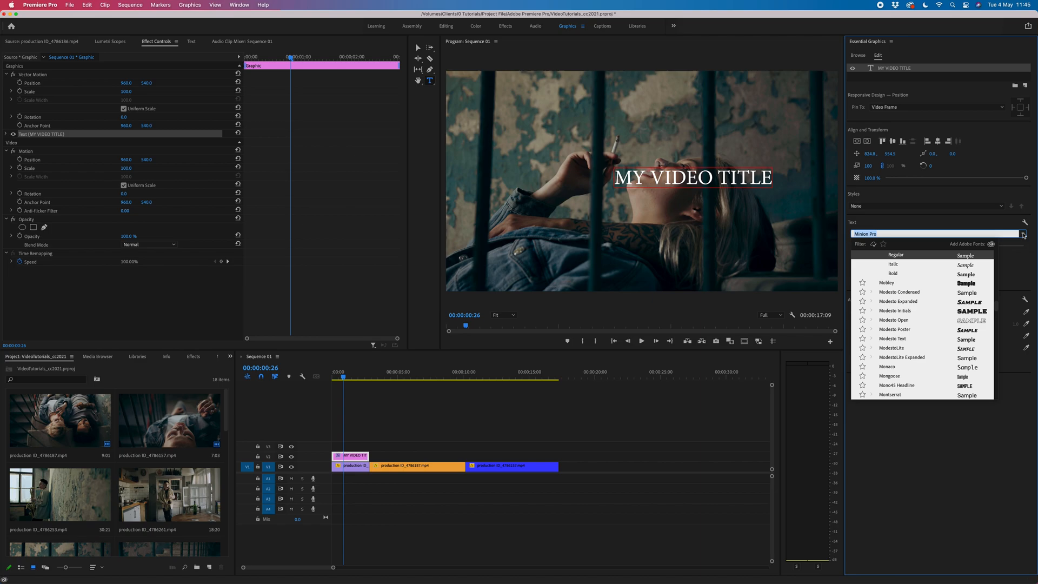
{"action": "left_click", "coordinate": [936, 302]}
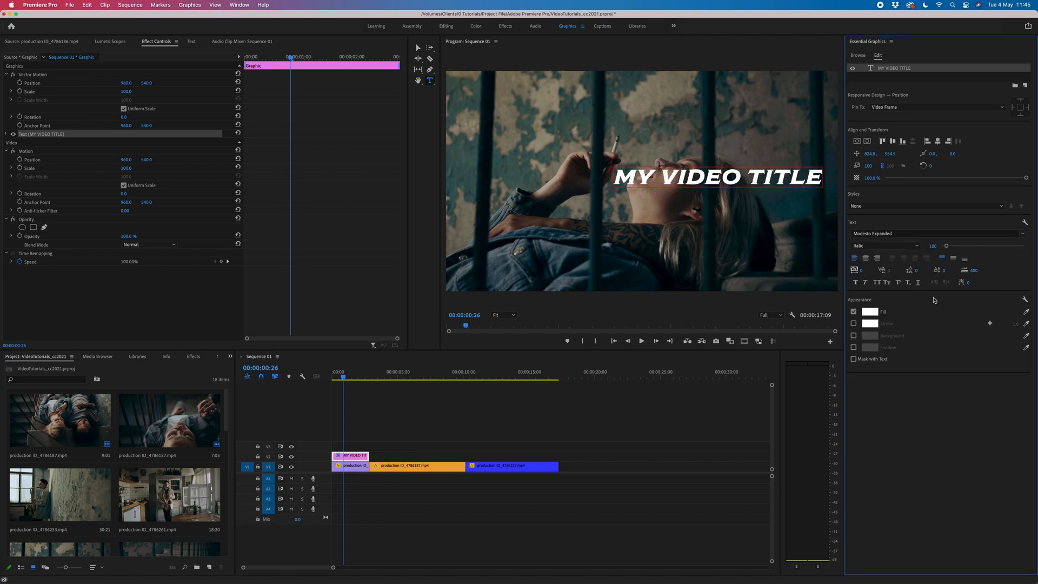
{"action": "left_click", "coordinate": [1023, 236]}
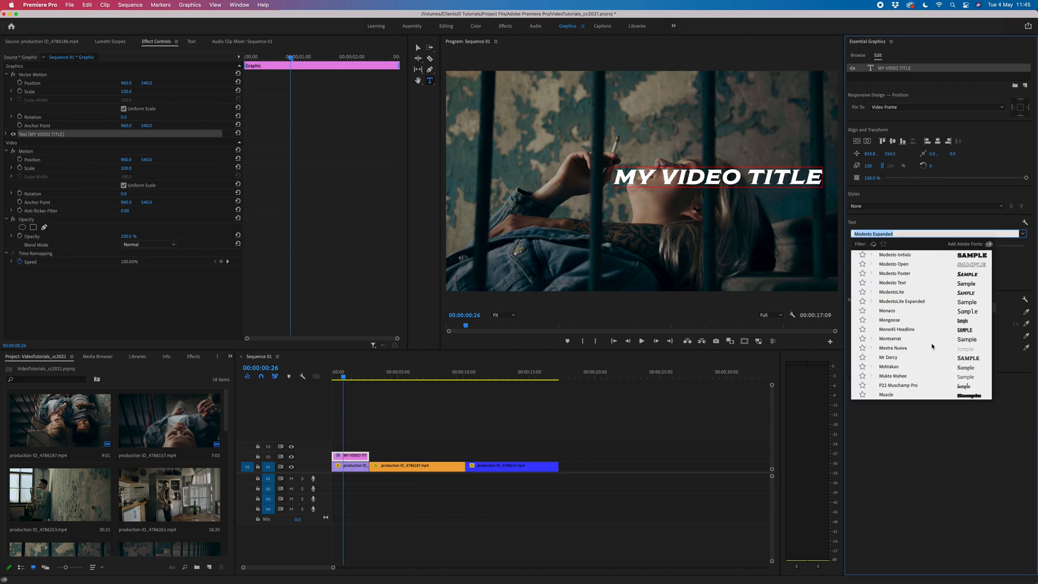
{"action": "scroll", "coordinate": [924, 351], "scroll_direction": "down", "scroll_amount": 2}
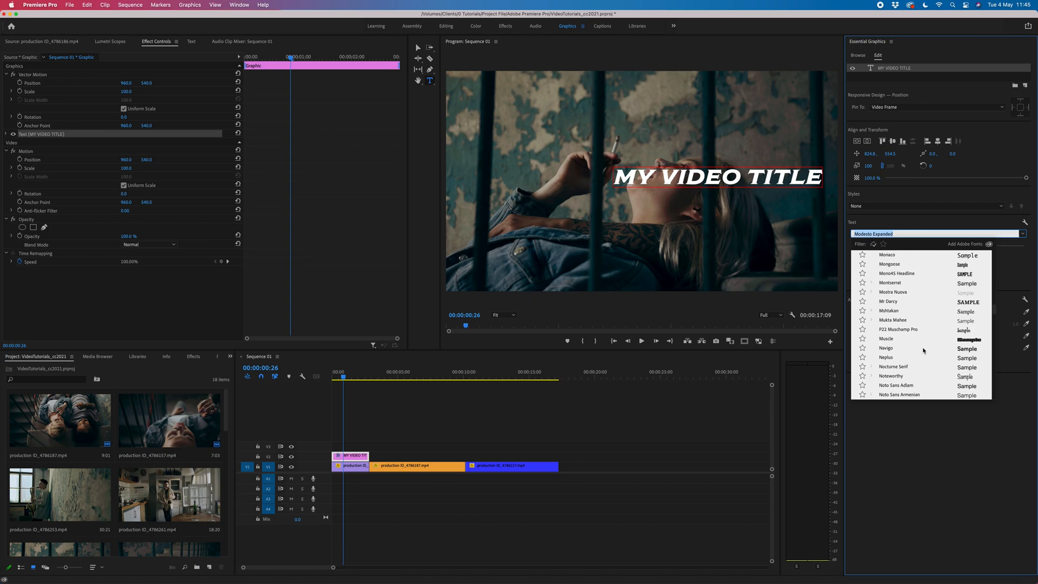
{"action": "scroll", "coordinate": [926, 340], "scroll_direction": "down", "scroll_amount": 20}
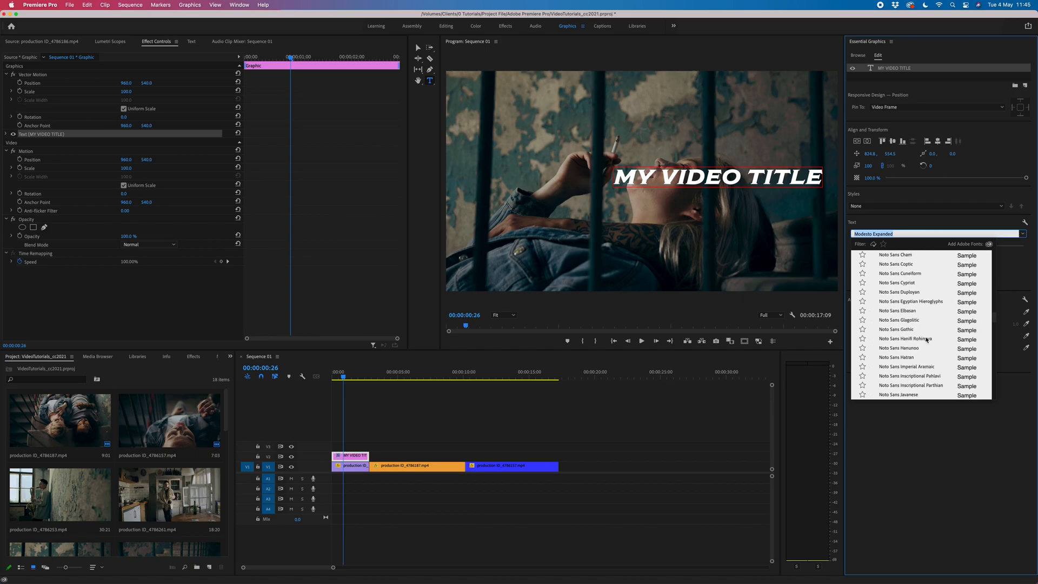
{"action": "scroll", "coordinate": [926, 340], "scroll_direction": "down", "scroll_amount": 10}
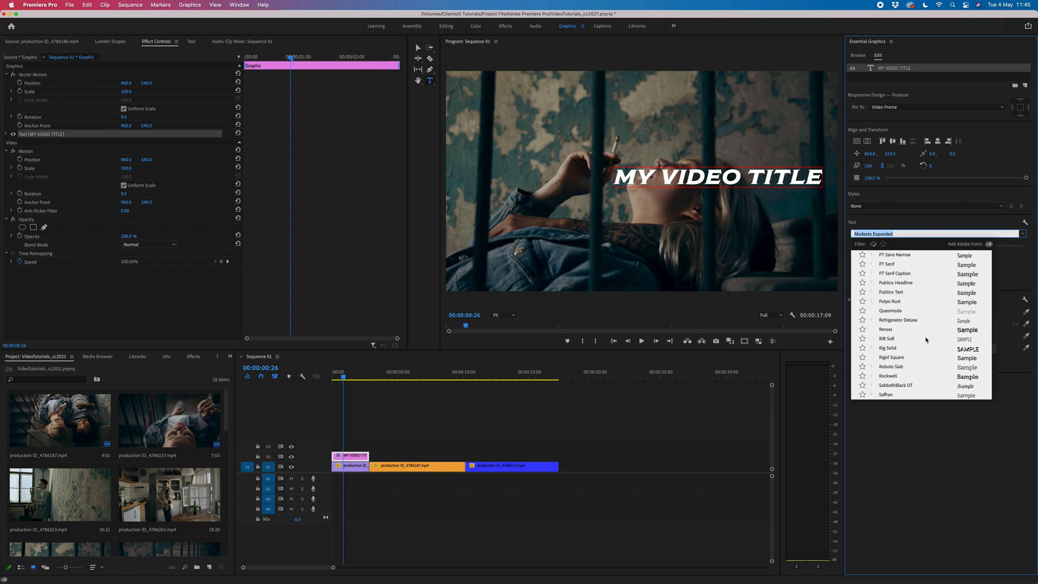
{"action": "left_click", "coordinate": [923, 350]}
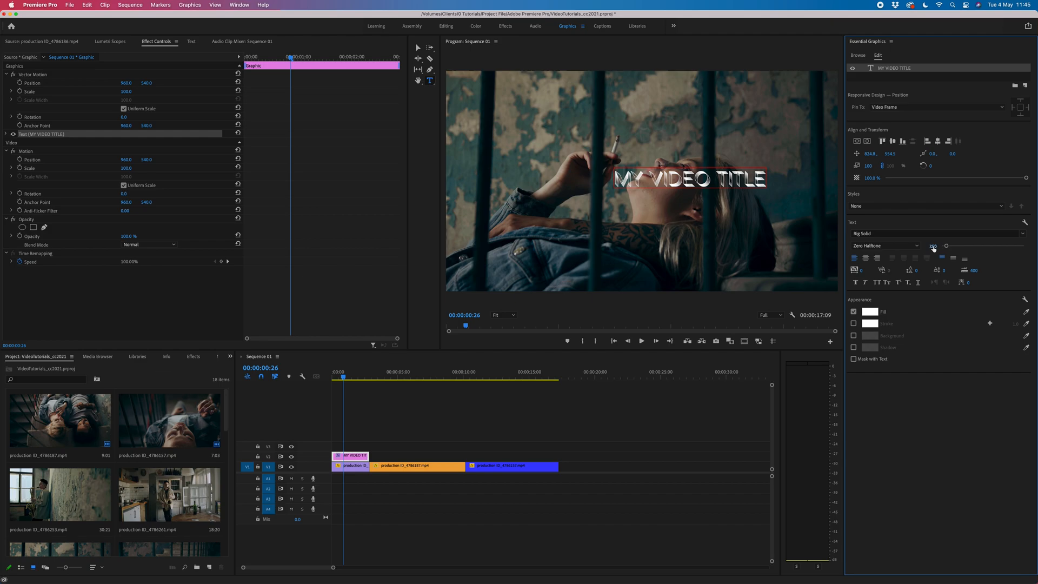
Step: Set the title's font size to 144 and, after trying Medium Outline, its style to Medium Fill
{"action": "left_click_drag", "start_coordinate": [862, 270], "coordinate": [856, 271]}
{"action": "mouse_move", "coordinate": [935, 246]}
{"action": "left_mouse_down"}
{"action": "mouse_move", "coordinate": [983, 246]}
{"action": "mouse_move", "coordinate": [930, 246]}
{"action": "left_mouse_up"}
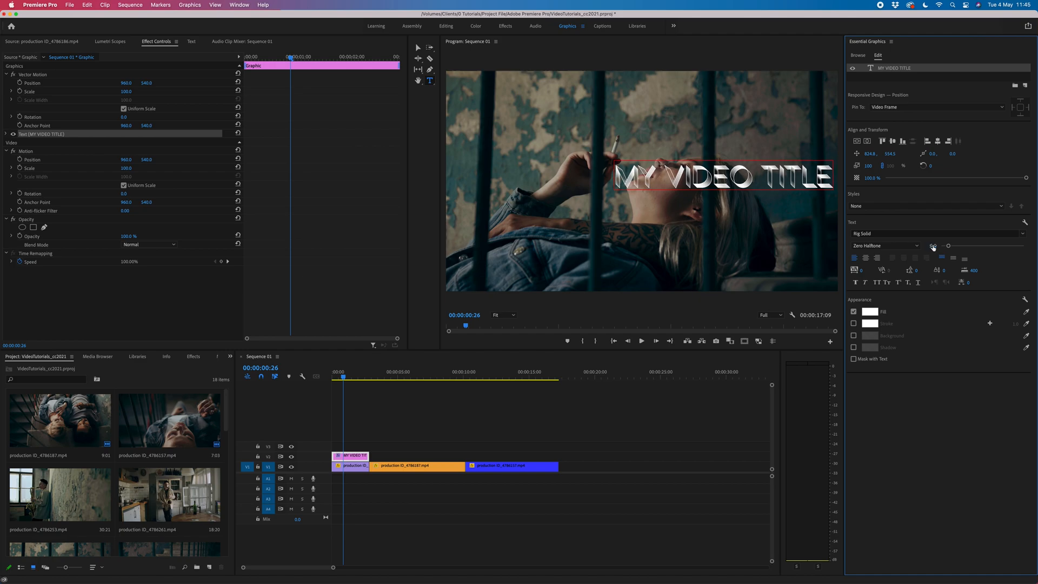
{"action": "left_click", "coordinate": [908, 247]}
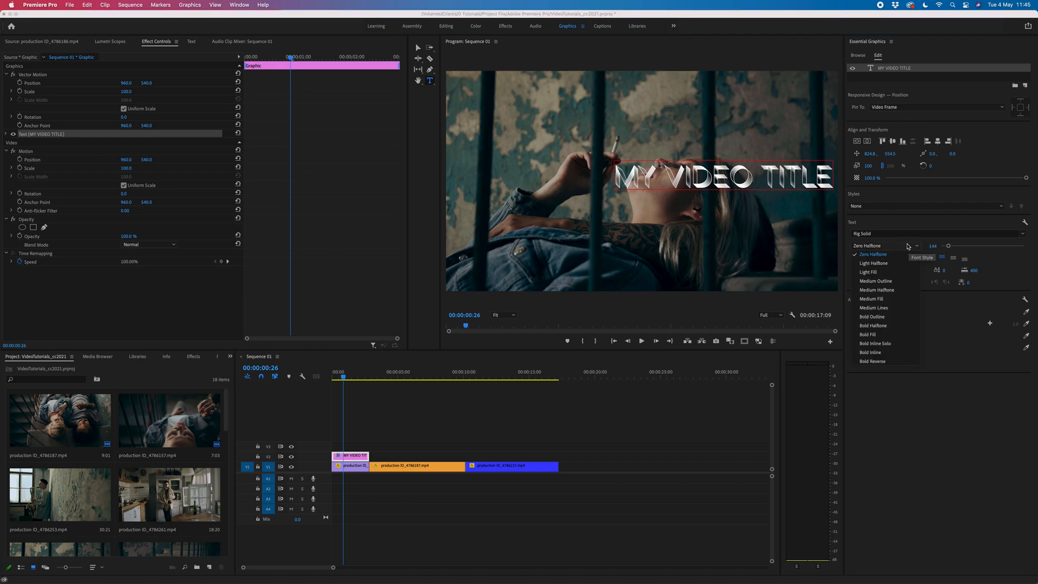
{"action": "left_click", "coordinate": [891, 282]}
{"action": "left_click", "coordinate": [897, 248]}
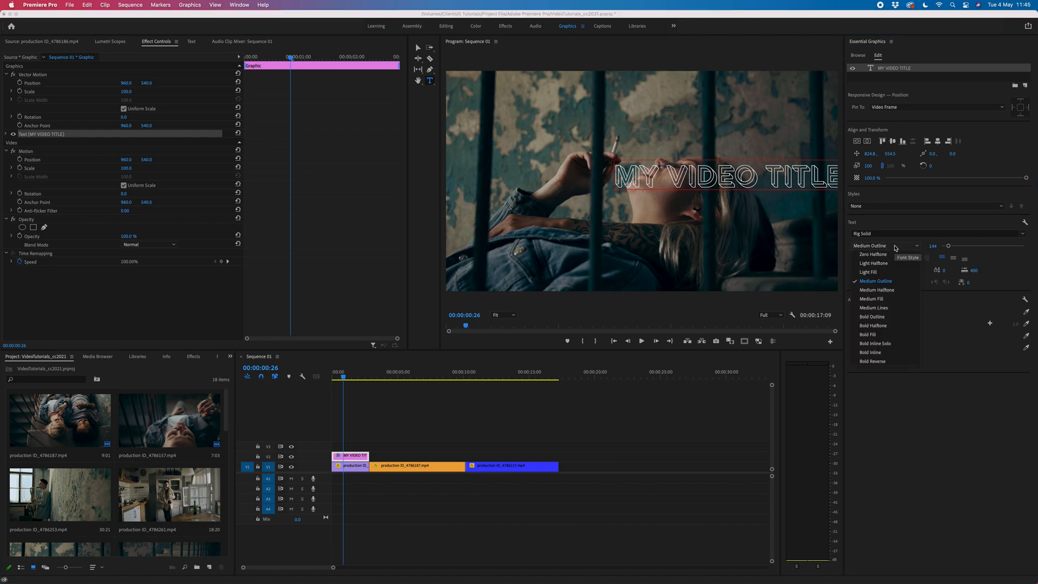
{"action": "left_click", "coordinate": [881, 298]}
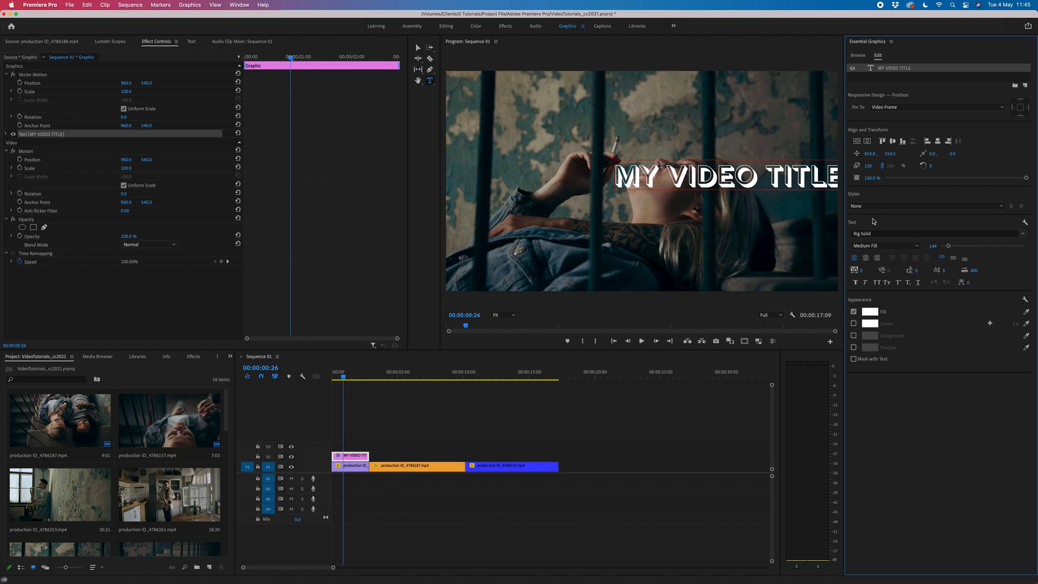
Step: Centre the title in the video frame with the Selection tool and set its font style to Zero Halftone
{"action": "left_click", "coordinate": [418, 48]}
{"action": "left_click_drag", "start_coordinate": [723, 177], "coordinate": [634, 172]}
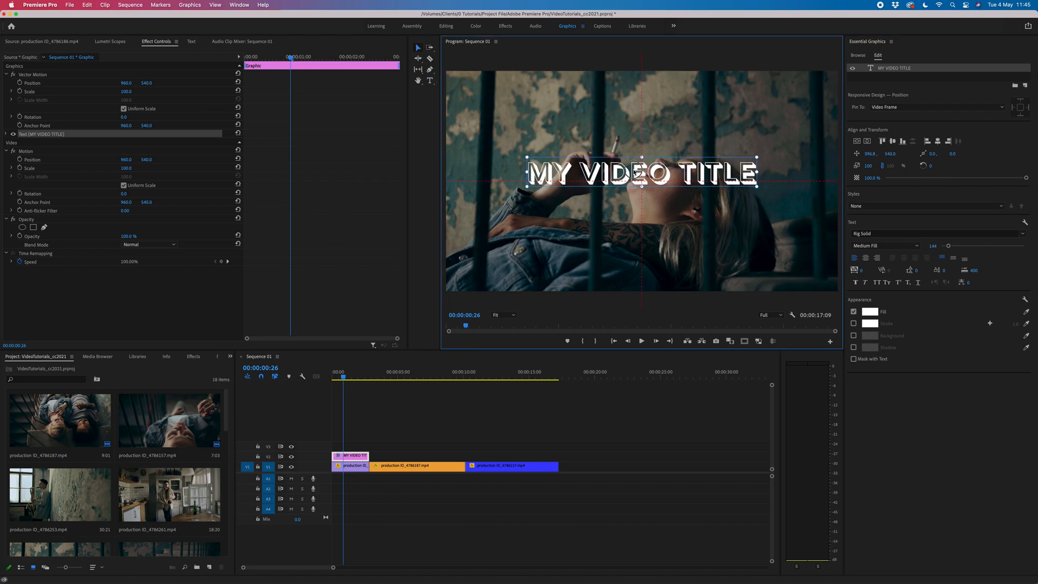
{"action": "left_click", "coordinate": [886, 246]}
{"action": "left_click", "coordinate": [681, 167]}
{"action": "mouse_move", "coordinate": [687, 175]}
{"action": "left_mouse_down"}
{"action": "mouse_move", "coordinate": [687, 87]}
{"action": "mouse_move", "coordinate": [687, 185]}
{"action": "left_mouse_up"}
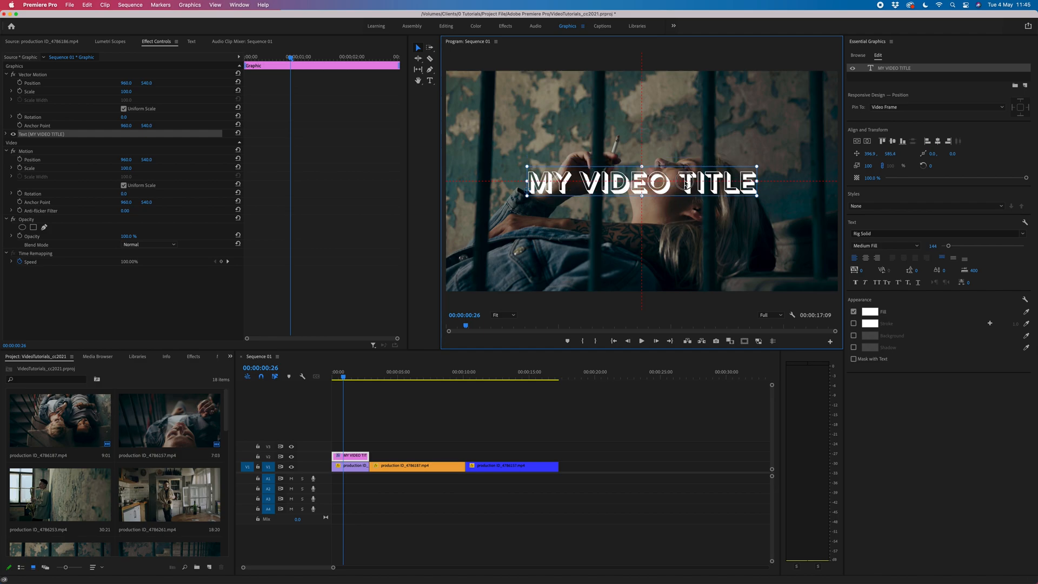
{"action": "mouse_move", "coordinate": [686, 183]}
{"action": "left_mouse_down"}
{"action": "mouse_move", "coordinate": [698, 164]}
{"action": "mouse_move", "coordinate": [672, 179]}
{"action": "mouse_move", "coordinate": [683, 187]}
{"action": "mouse_move", "coordinate": [685, 170]}
{"action": "mouse_move", "coordinate": [681, 188]}
{"action": "left_mouse_up"}
{"action": "left_click", "coordinate": [891, 247]}
{"action": "left_click", "coordinate": [888, 254]}
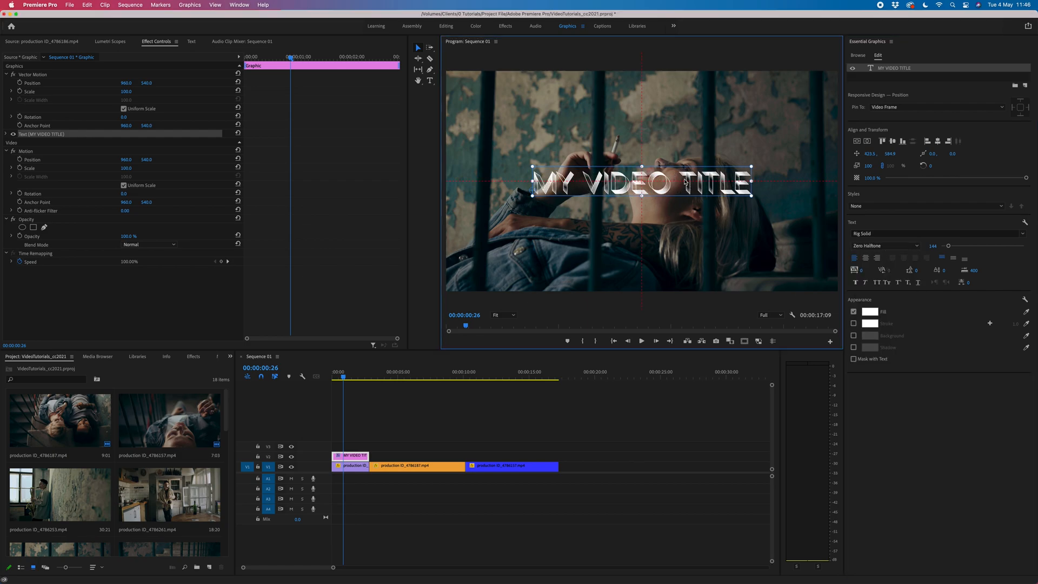
Step: Replace the title's wording with STAIRS and move it to the horizontal centre of the frame
{"action": "left_click", "coordinate": [679, 409]}
{"action": "double_click", "coordinate": [615, 182]}
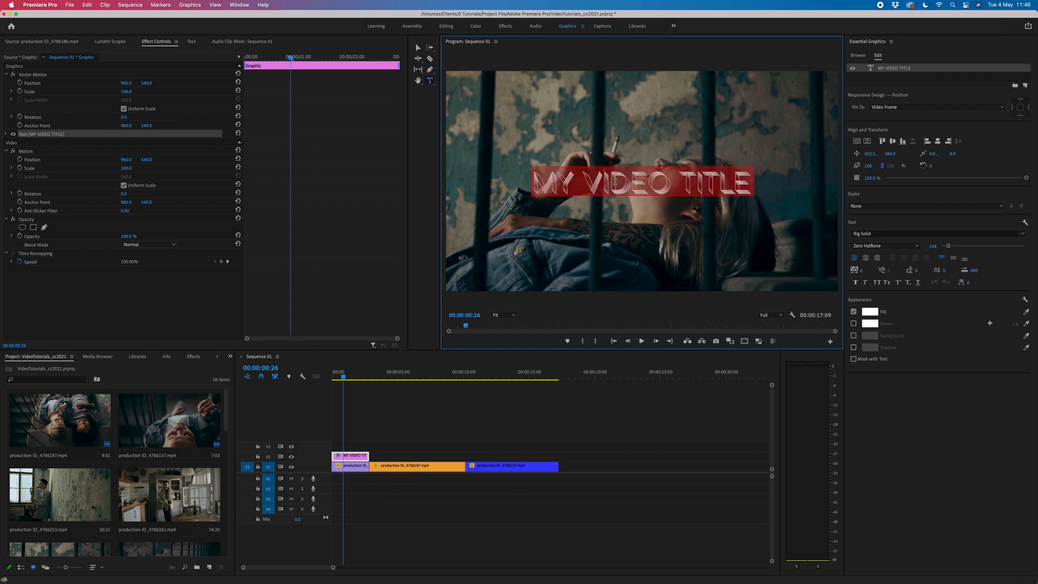
{"action": "type", "text": "STAIRS"}
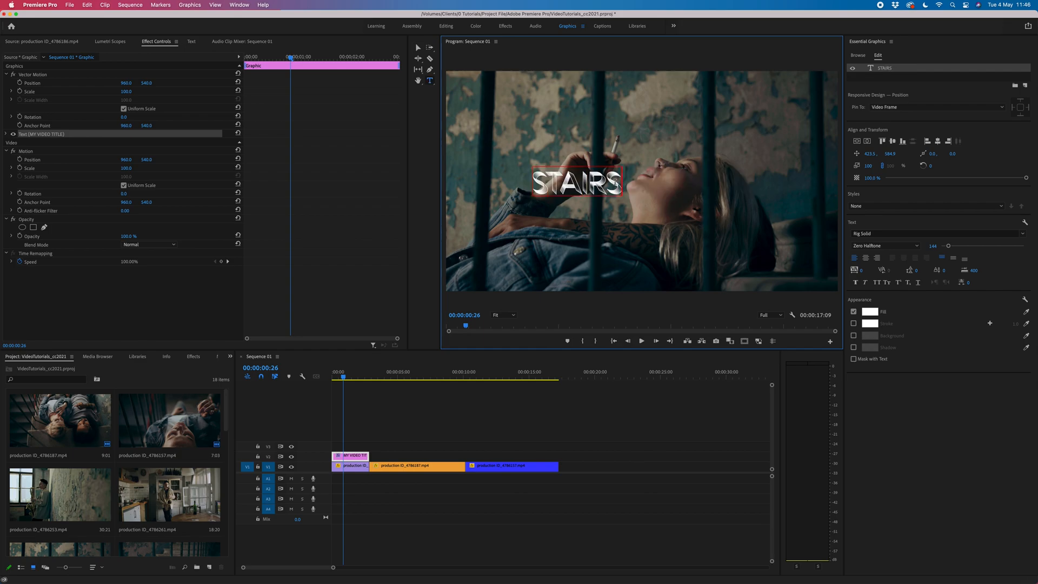
{"action": "double_click", "coordinate": [602, 173]}
{"action": "key", "text": "Escape"}
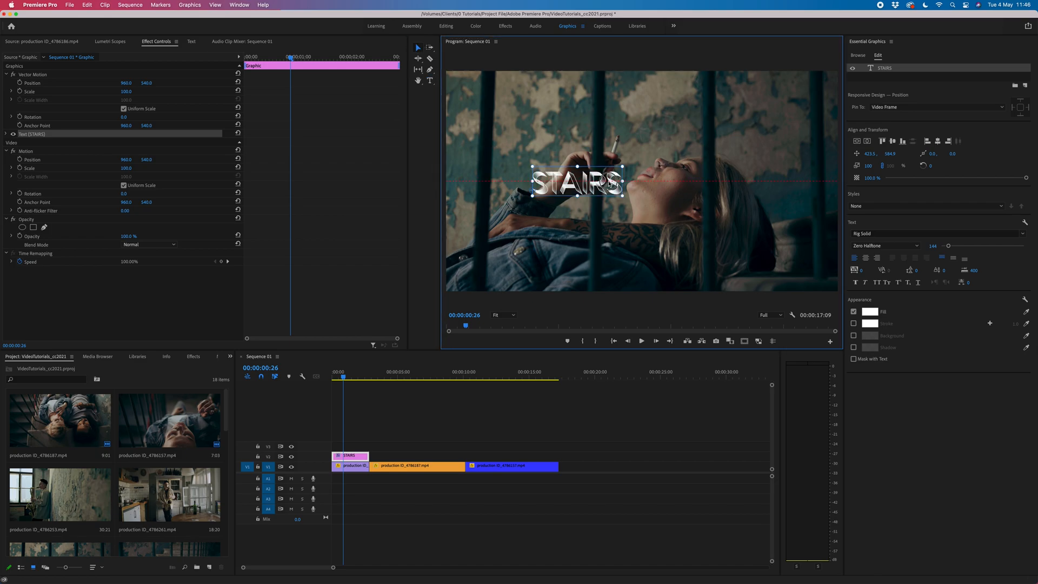
{"action": "left_click_drag", "start_coordinate": [604, 179], "coordinate": [674, 181]}
Step: Return to the sequence start, centre-align the STAIRS text, and reposition it in the middle of the frame
{"action": "left_click", "coordinate": [676, 374]}
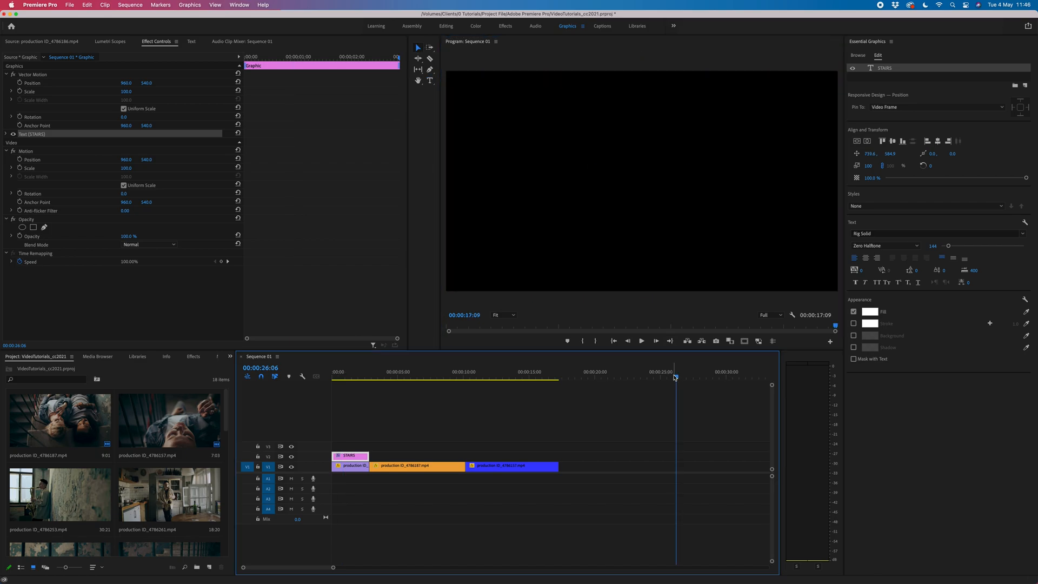
{"action": "left_click_drag", "start_coordinate": [367, 372], "coordinate": [308, 371]}
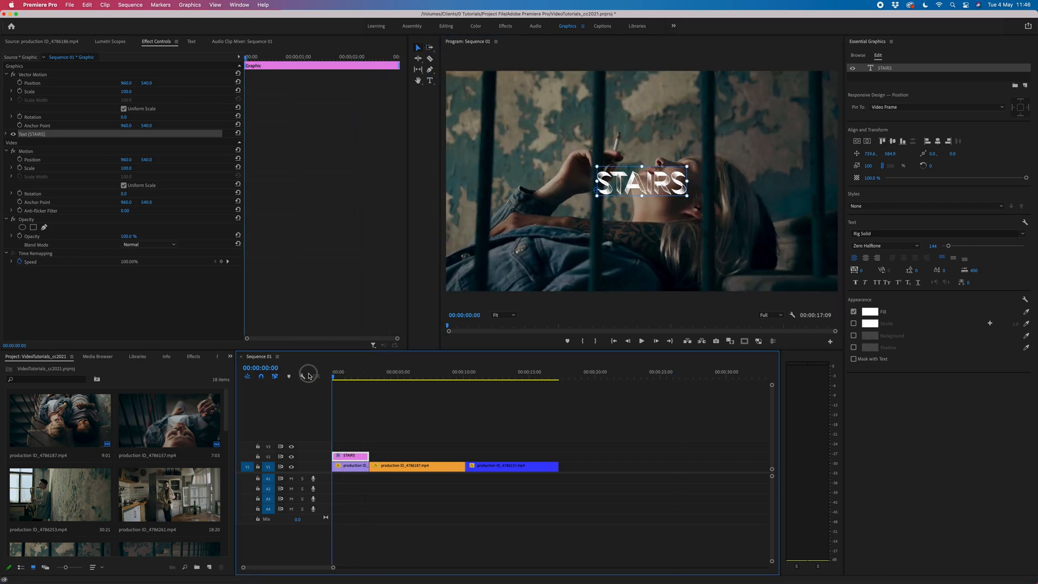
{"action": "left_click", "coordinate": [866, 258]}
{"action": "left_click_drag", "start_coordinate": [611, 184], "coordinate": [657, 182]}
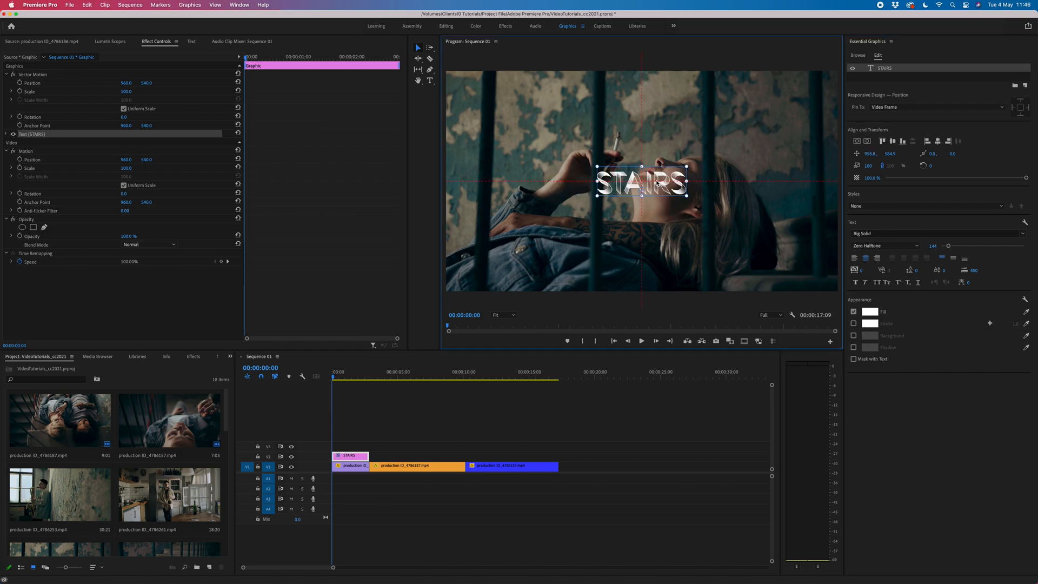
{"action": "left_click", "coordinate": [581, 420]}
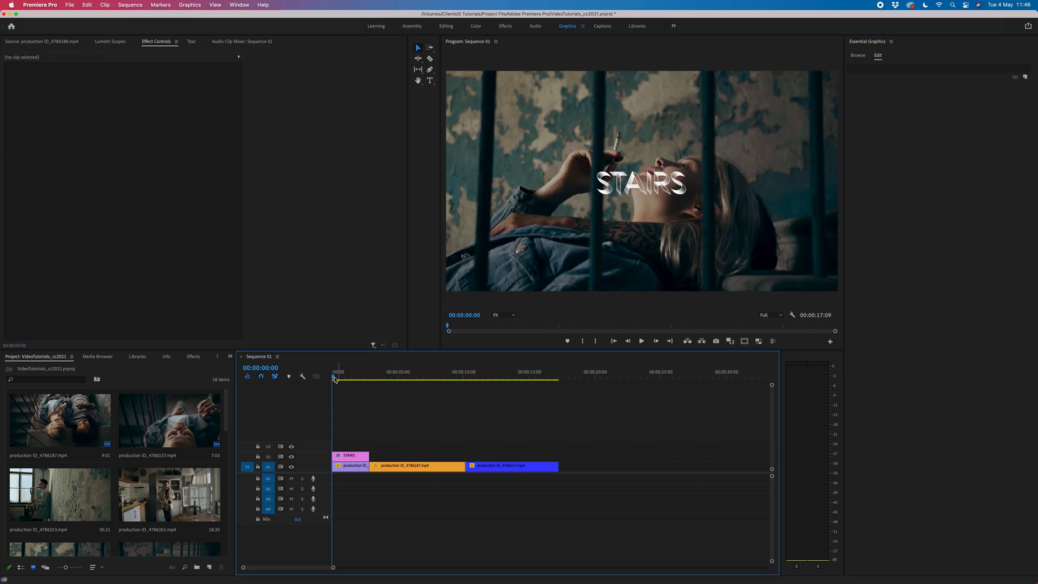
Step: Scrub past the title, switch back to the Editing workspace, and scrub through the orange and blue clips to review the sequence
{"action": "left_click_drag", "start_coordinate": [335, 378], "coordinate": [380, 379]}
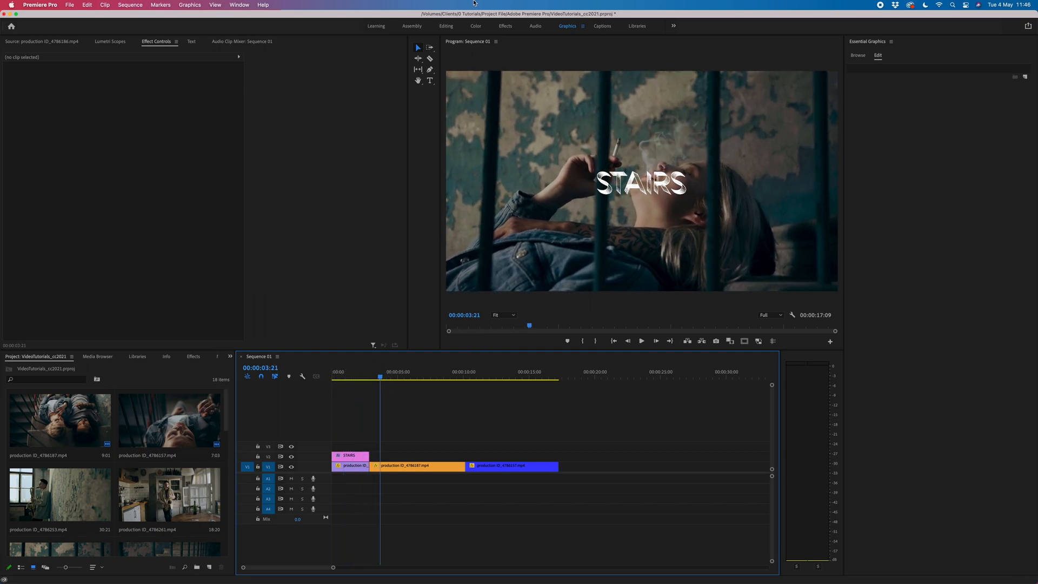
{"action": "left_click", "coordinate": [447, 26]}
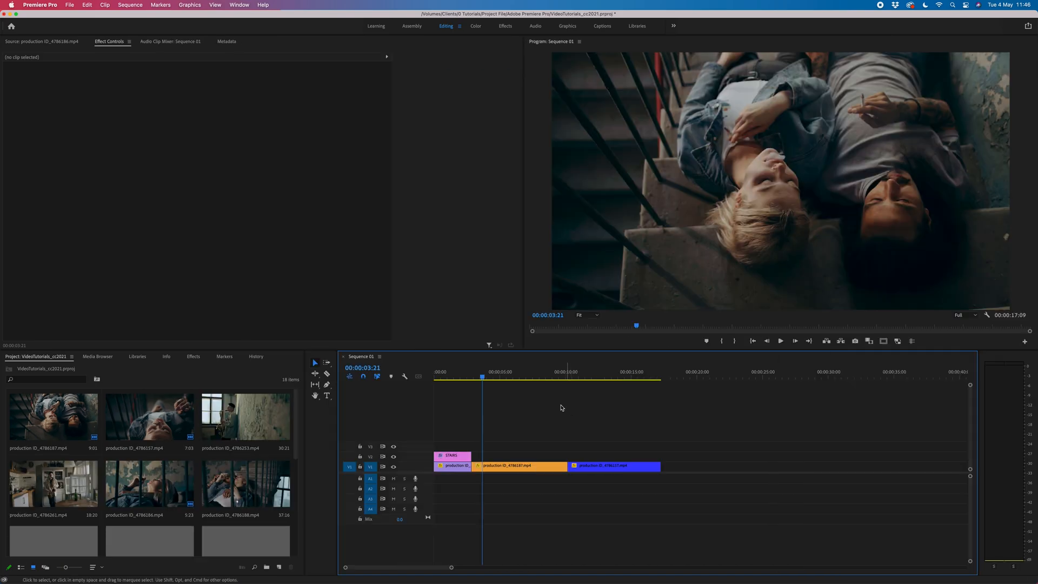
{"action": "left_click", "coordinate": [482, 378]}
{"action": "left_click_drag", "start_coordinate": [482, 378], "coordinate": [578, 385]}
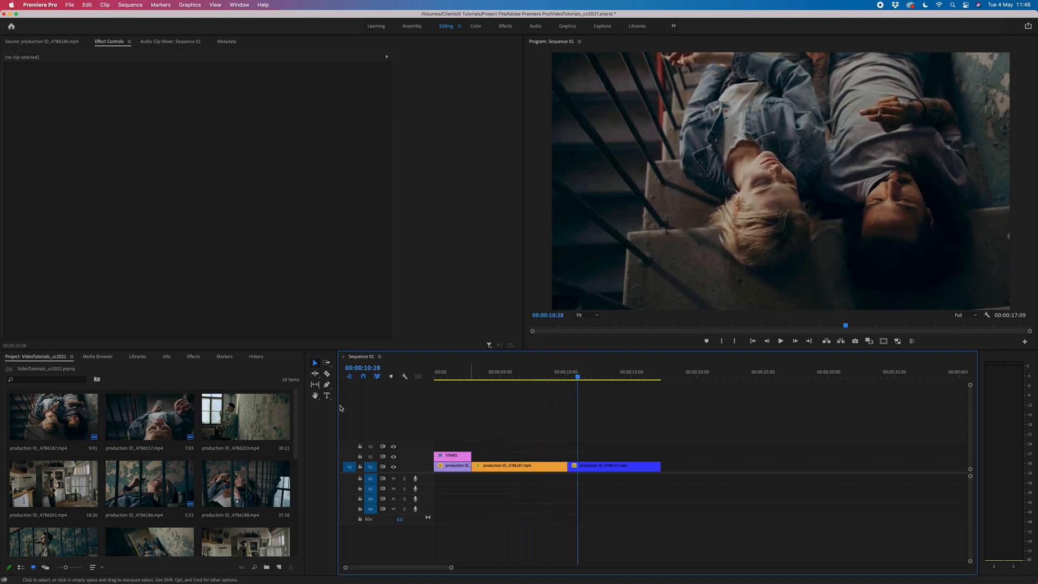
{"action": "left_click_drag", "start_coordinate": [578, 377], "coordinate": [523, 376]}
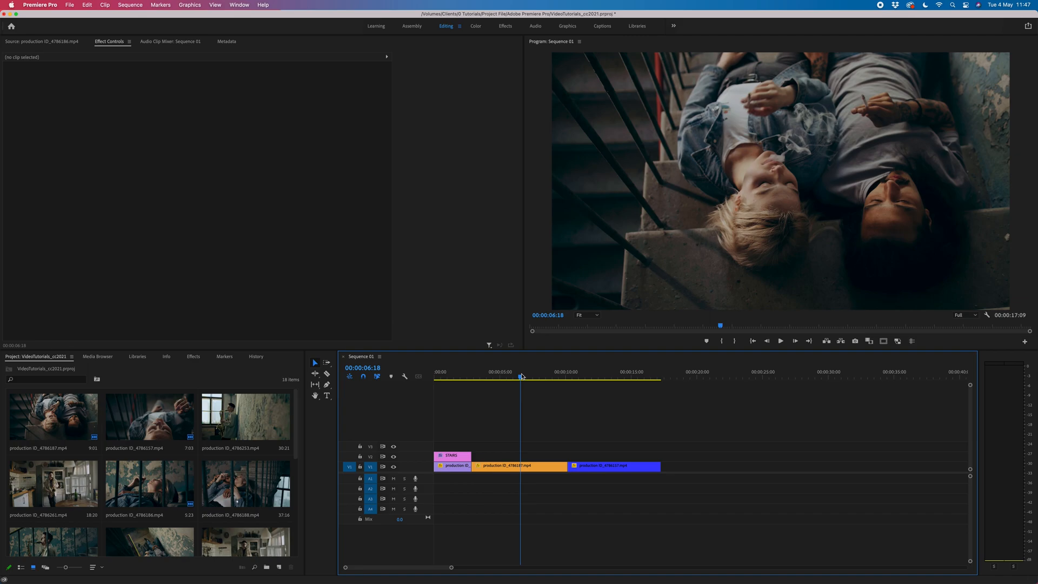
{"action": "left_click_drag", "start_coordinate": [522, 376], "coordinate": [491, 384]}
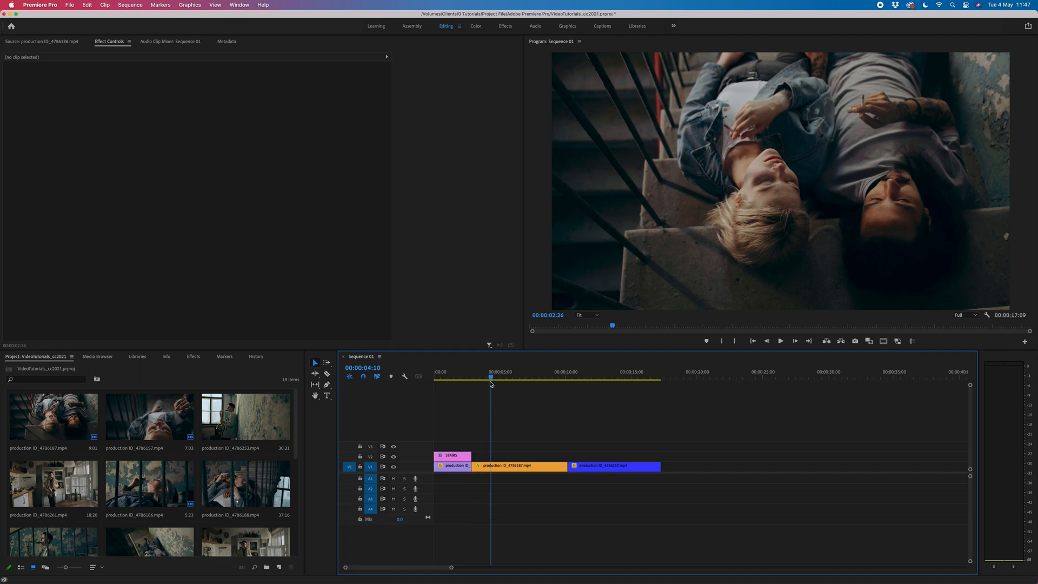